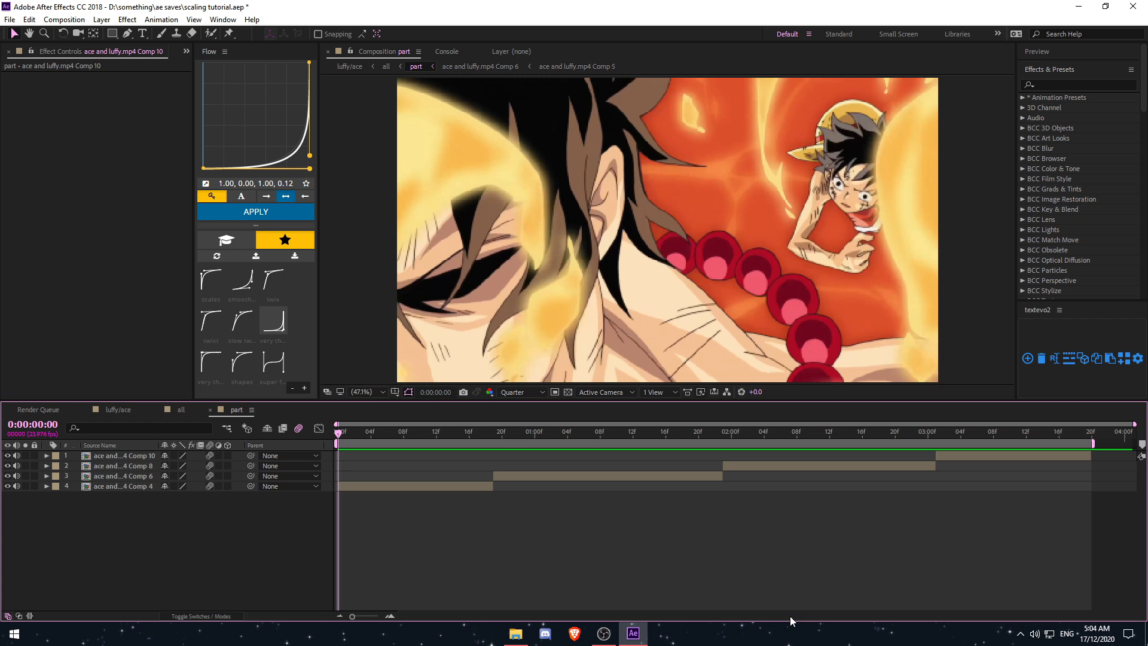
Play back the part composition to review the four clips
key("space")
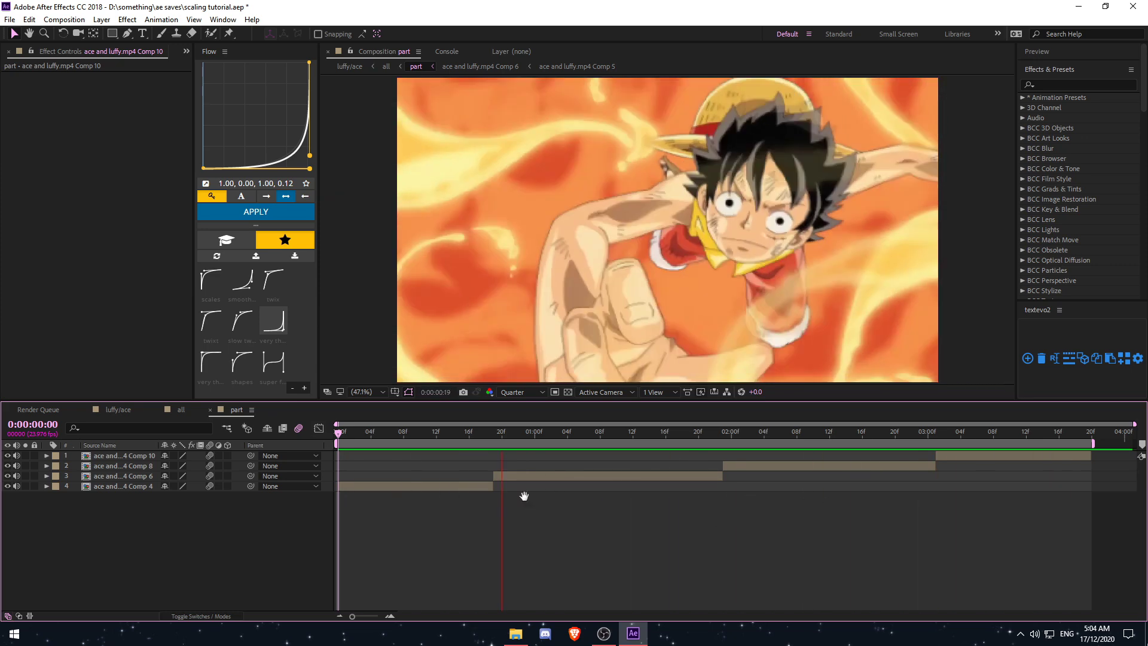
key("space")
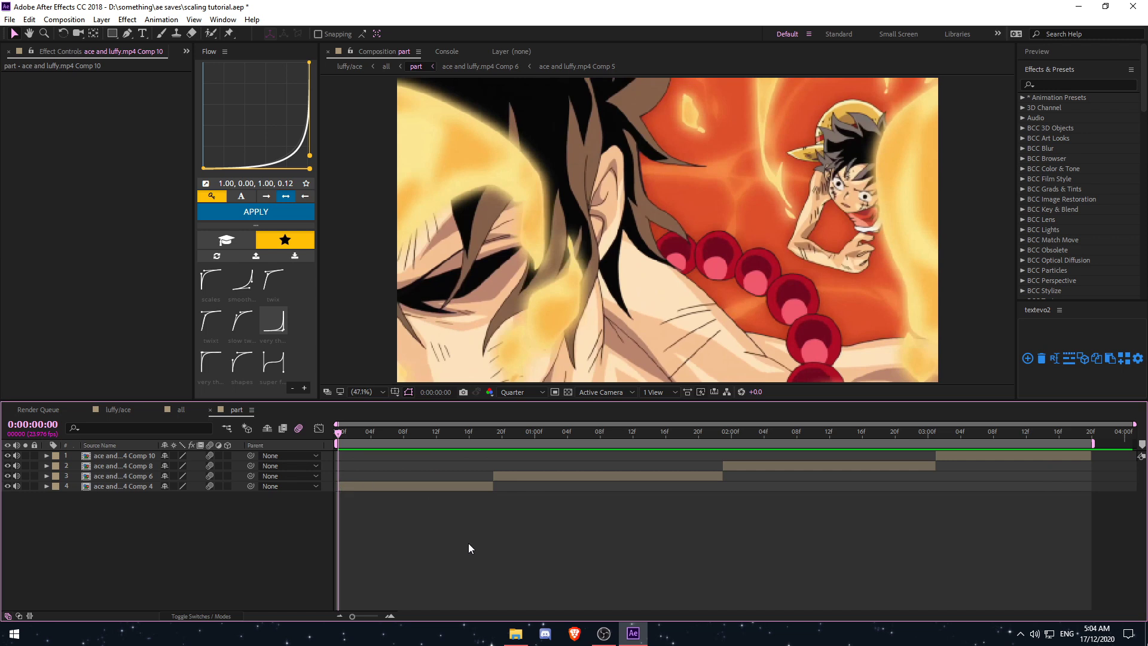
Make sure motion blur is enabled for the composition and for all four layers
left_click(299, 429)
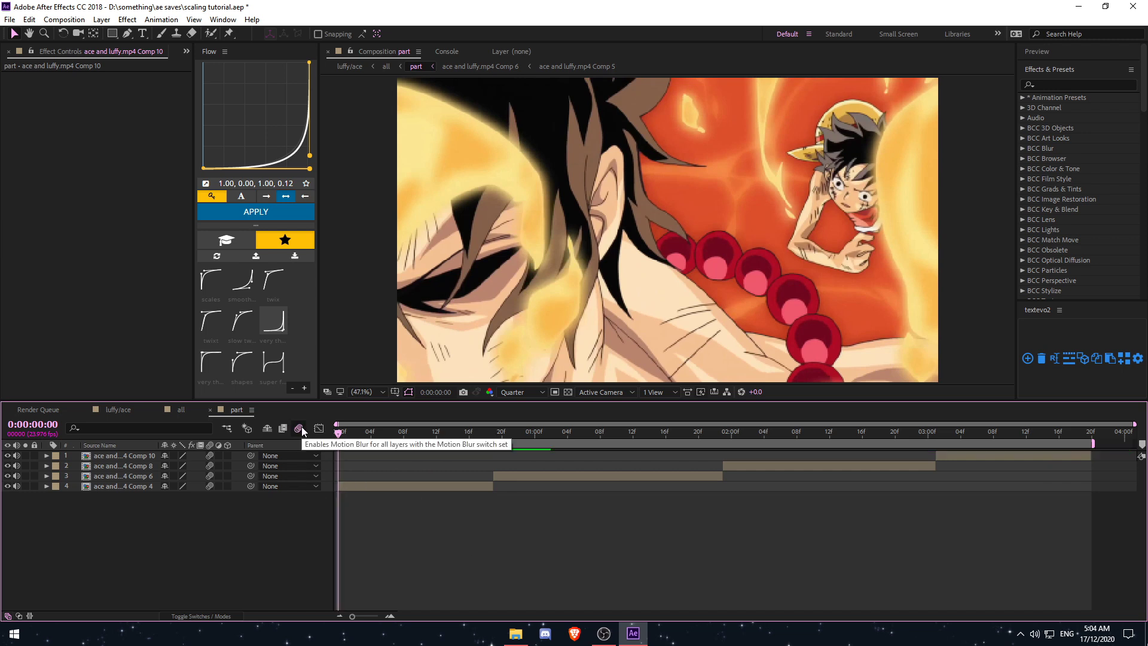
left_click(301, 426)
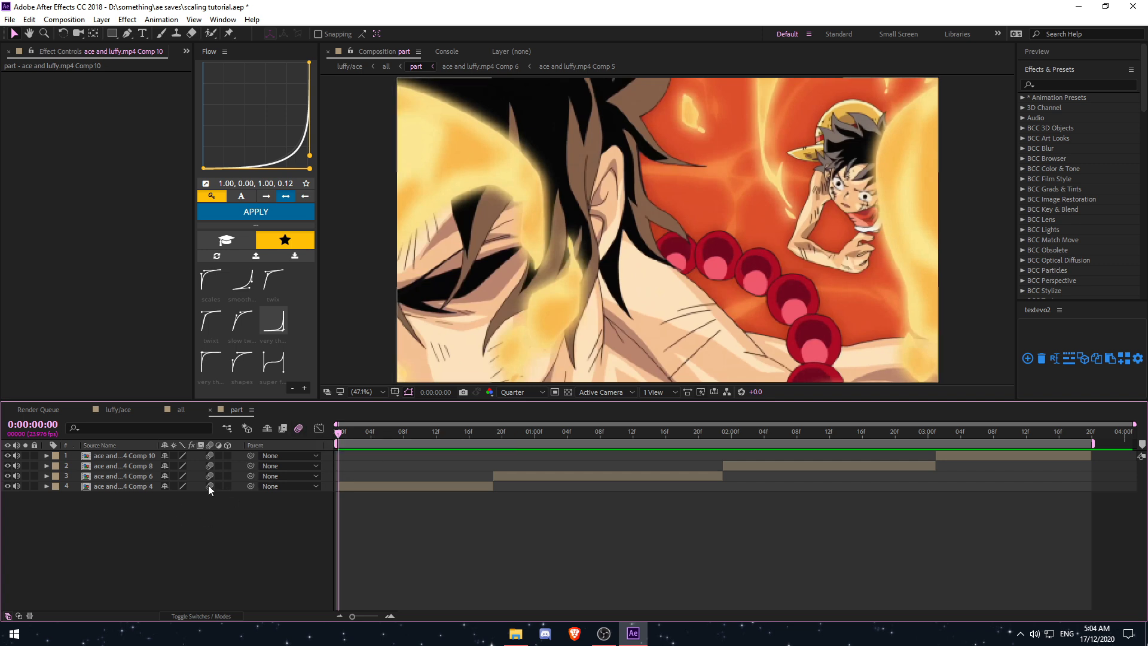
left_click_drag(210, 454, 200, 483)
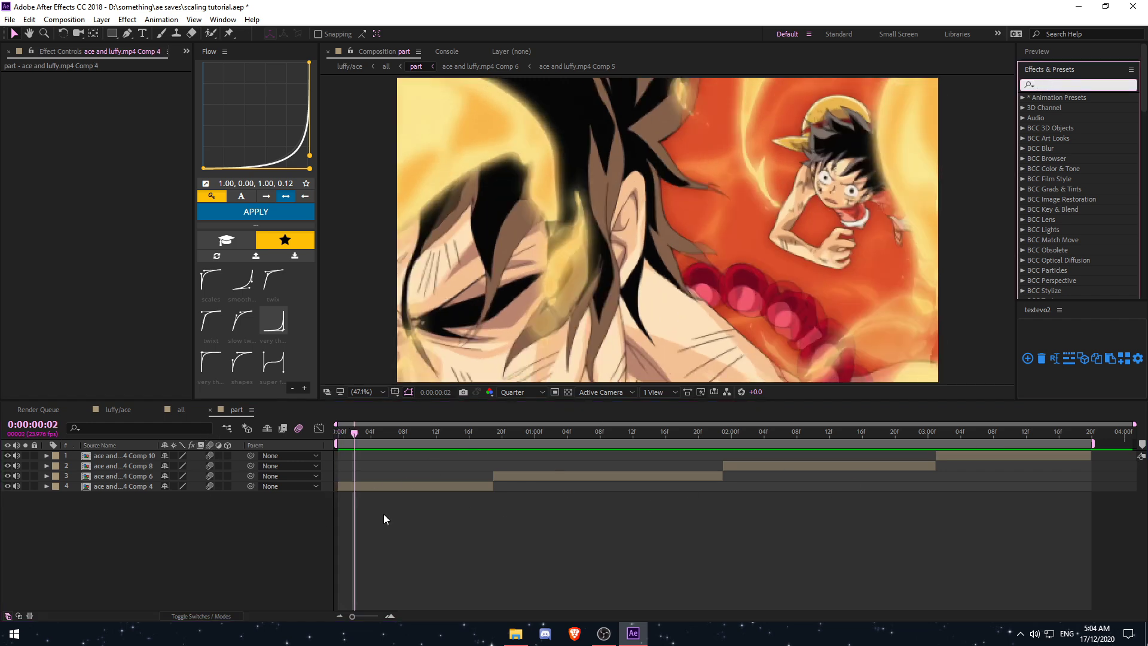
Find the Motion Tile effect and apply it to the Comp 4 layer
left_click(389, 489)
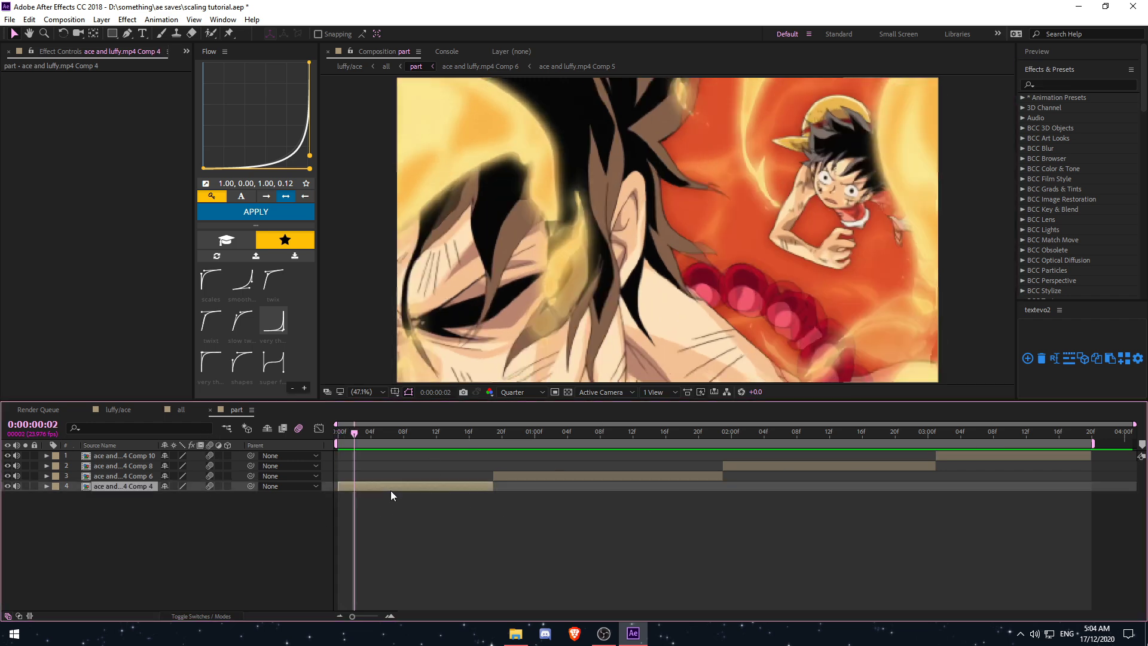
left_click(1046, 84)
type("motio")
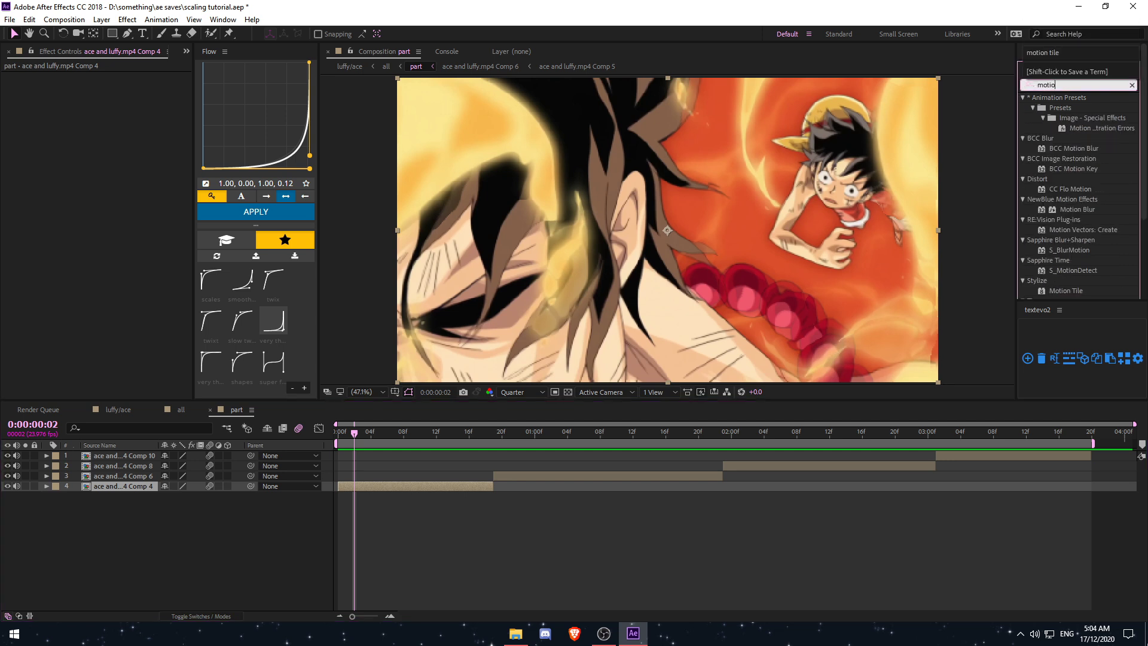
type("nt")
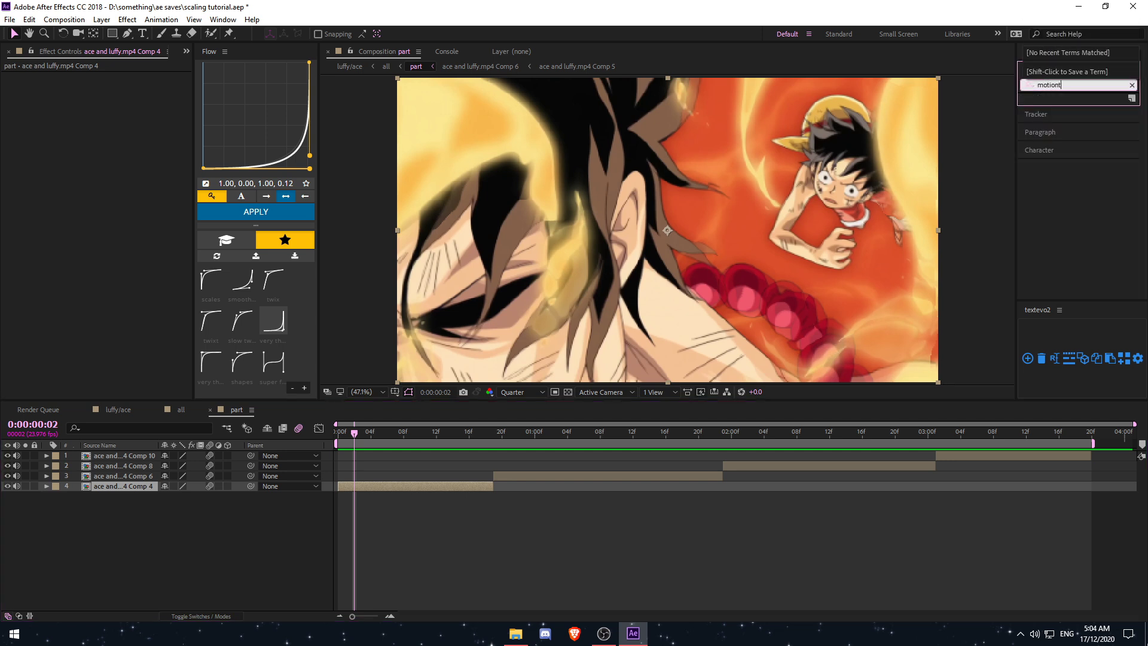
key("BackSpace")
type("tile")
double_click(1076, 107)
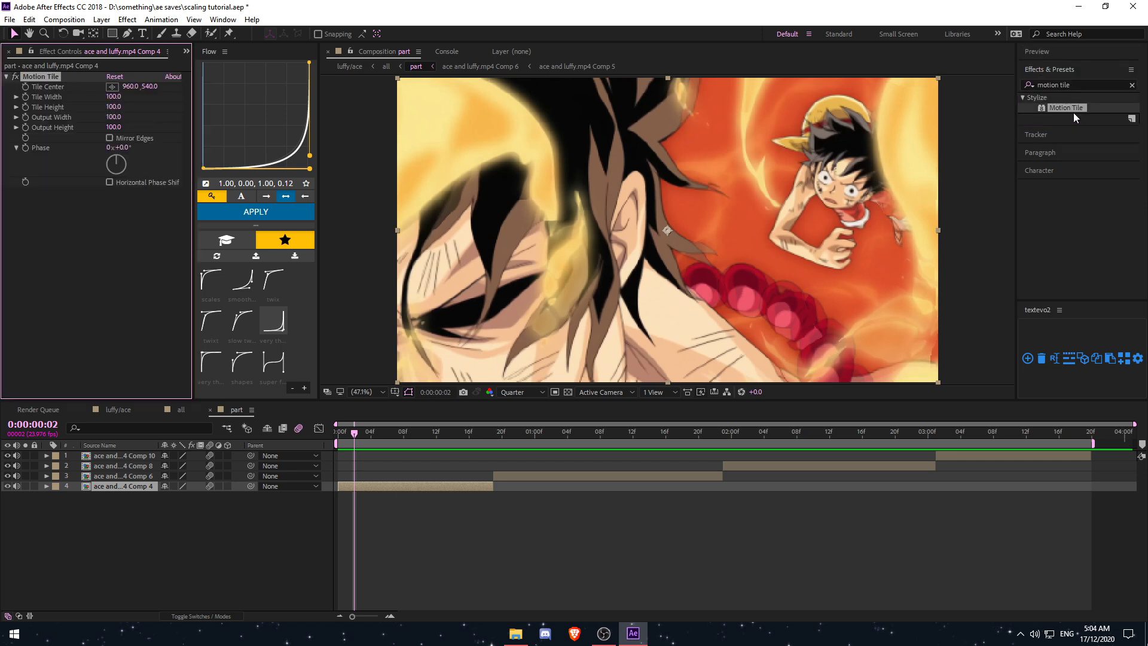
Set the Motion Tile's Output Width and Output Height to 400 and enable Mirror Edges
left_click(116, 116)
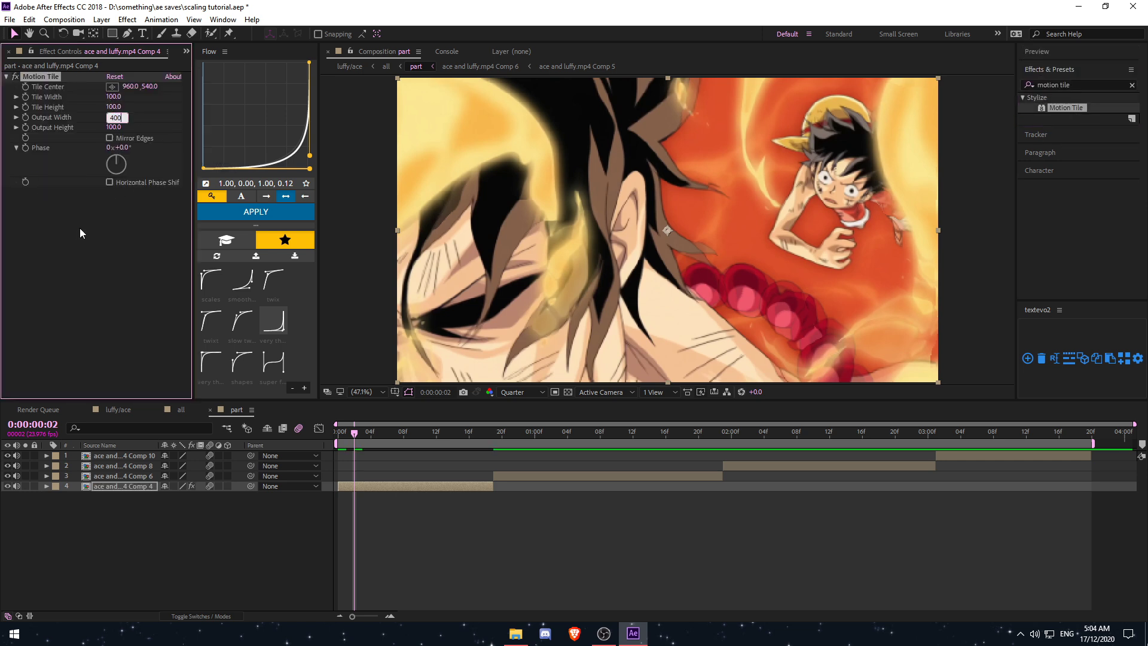
left_click(113, 127)
type("400")
left_click(125, 186)
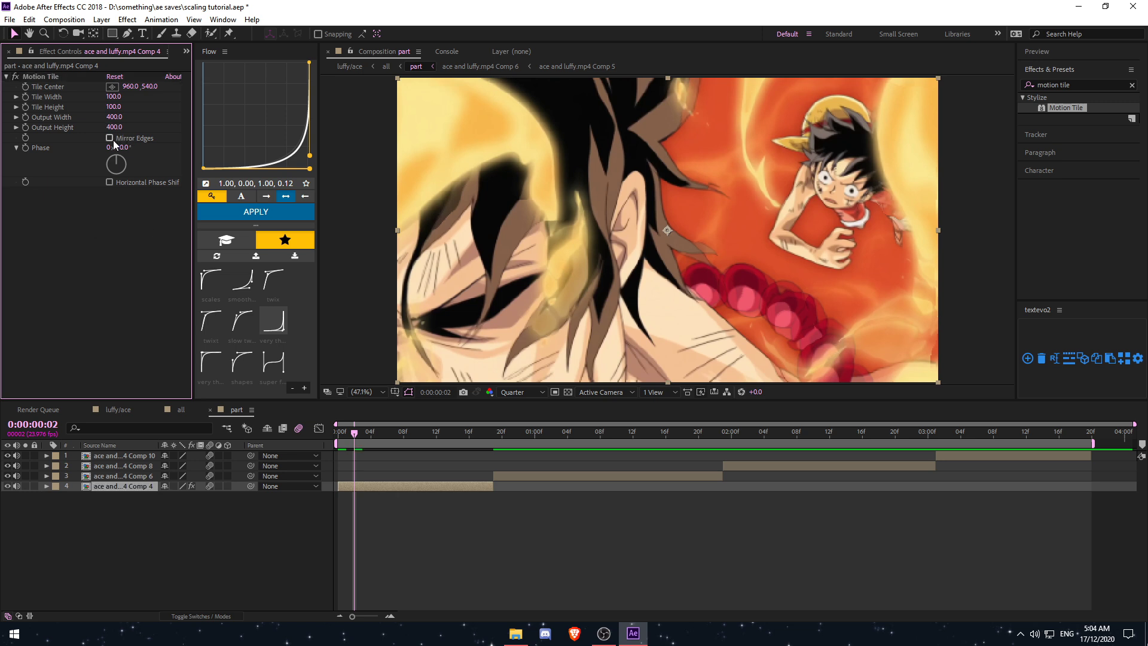
left_click(6, 77)
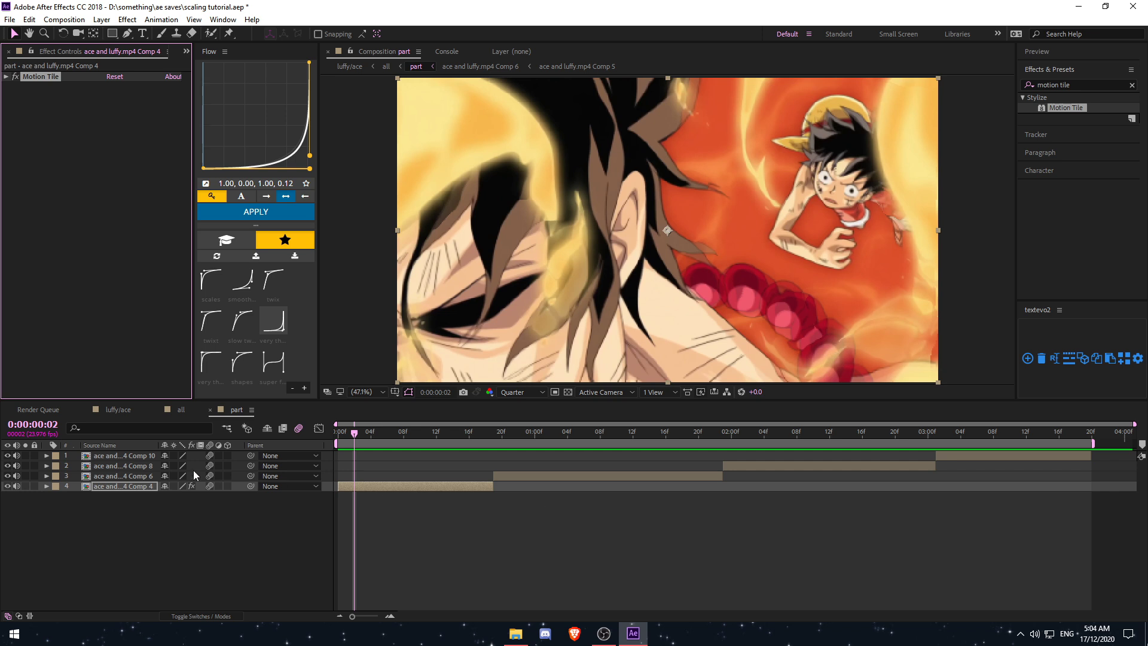
Copy the Comp 4 layer's Motion Tile effect onto the Comp 6, Comp 8 and Comp 10 layers
left_click_drag(192, 470, 122, 455)
key("ctrl+v")
left_click(574, 565)
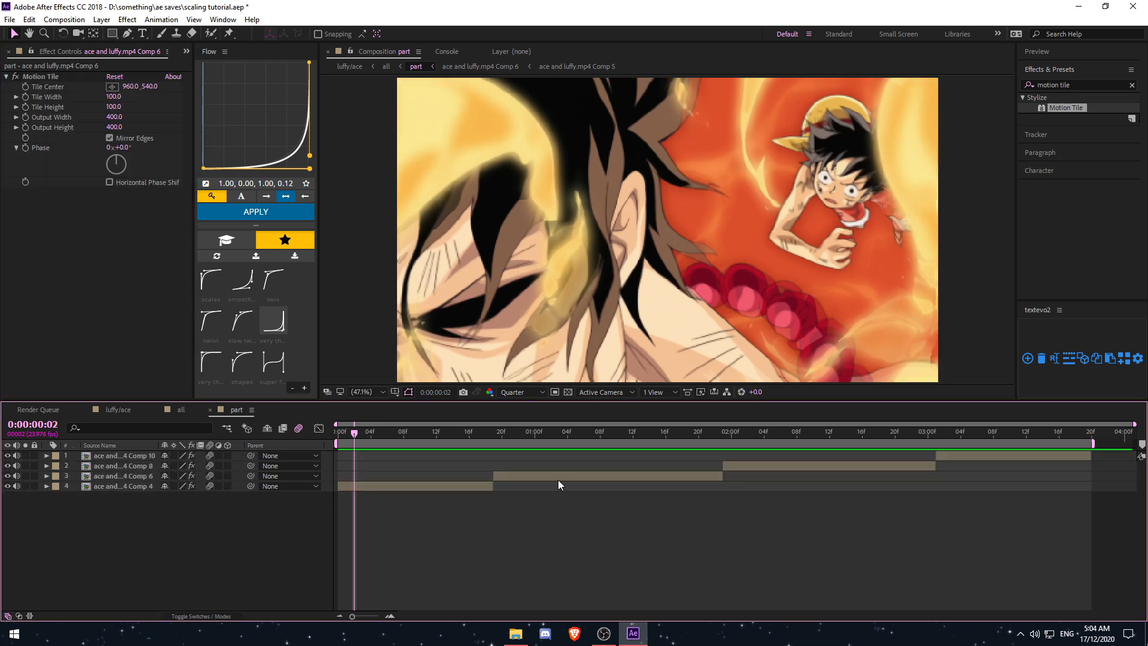
left_click(553, 478)
left_click(755, 460)
left_click(776, 456)
Set the Comp 4 layer's Scale to 200% at frame 0 and start keyframing it there
left_click_drag(423, 435, 336, 446)
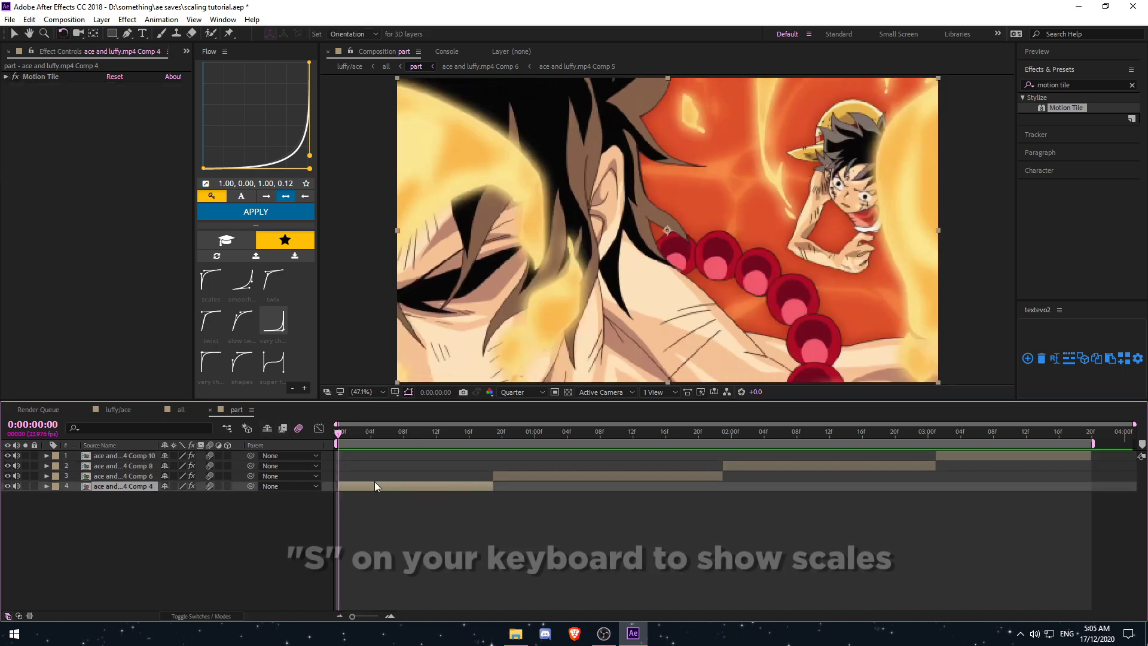
key("s")
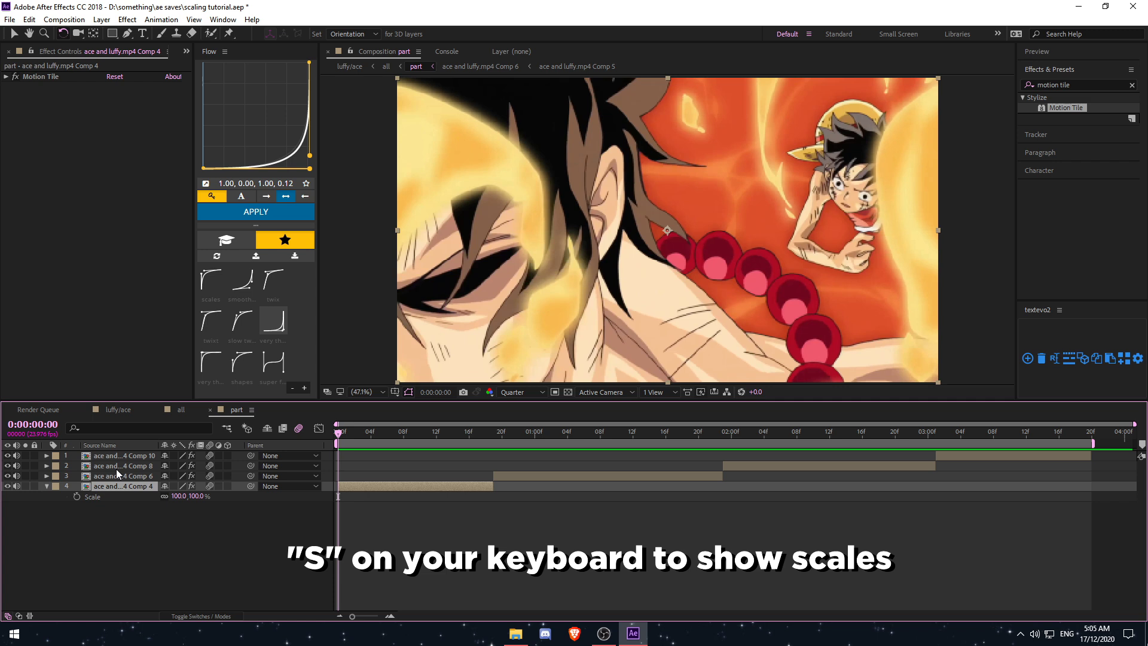
left_click(197, 497)
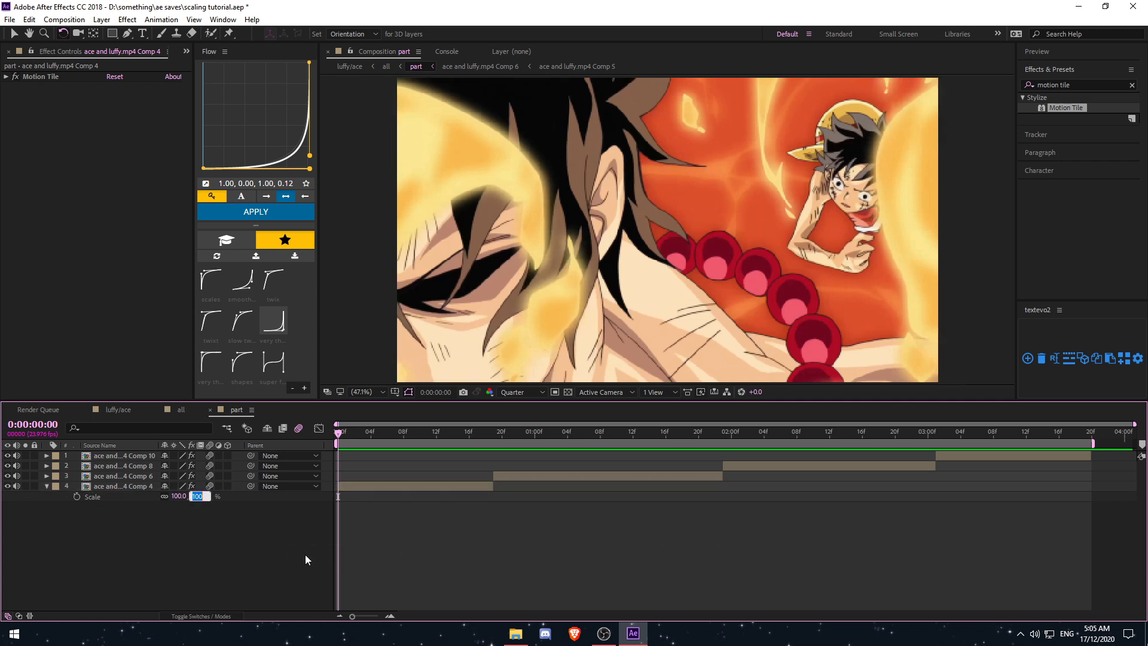
type("200")
key("Return")
left_click(76, 496)
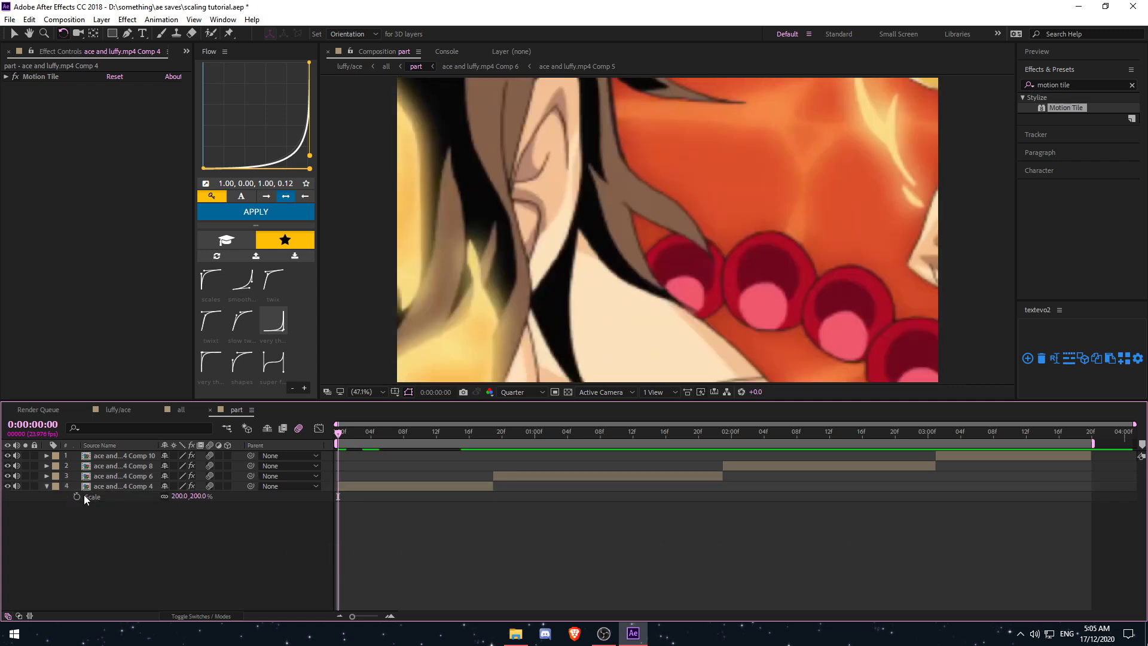
Add a 100% Scale keyframe to the Comp 4 layer at frame 15
left_click_drag(405, 437, 454, 441)
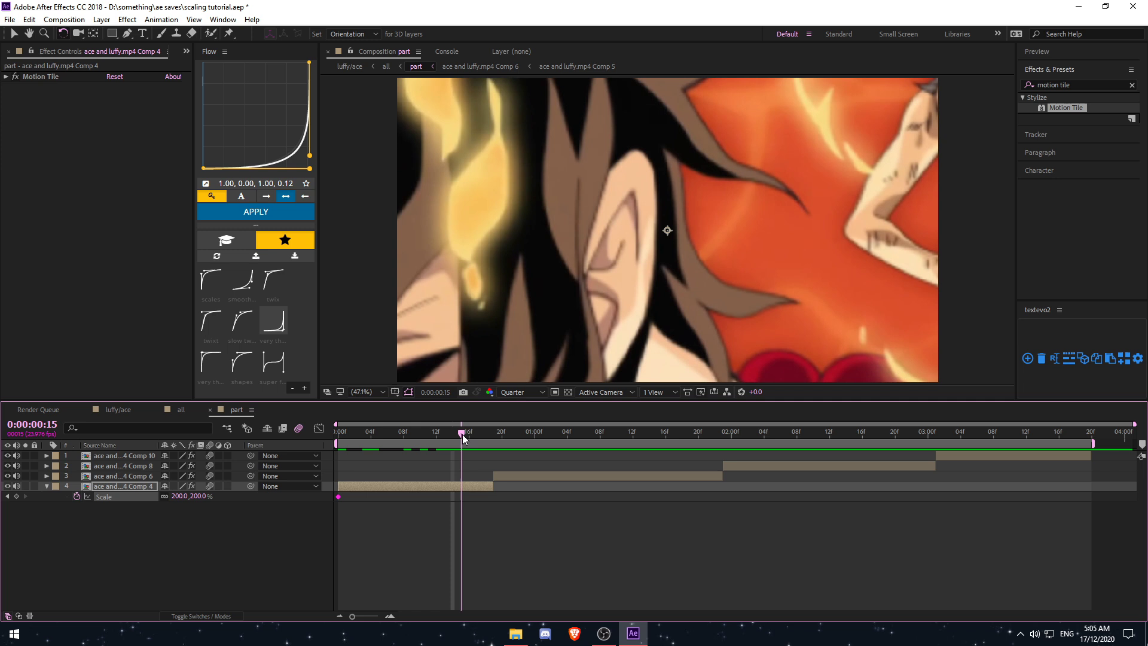
left_click(462, 434)
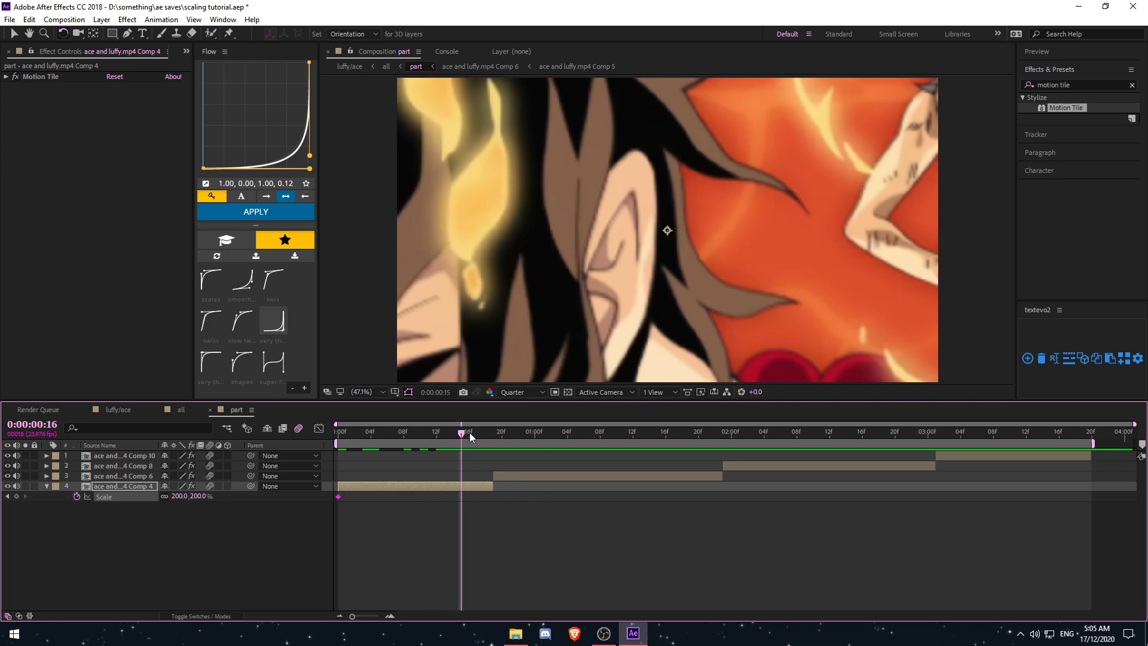
left_click_drag(469, 434, 464, 436)
left_click(199, 497)
type("100")
key("Return")
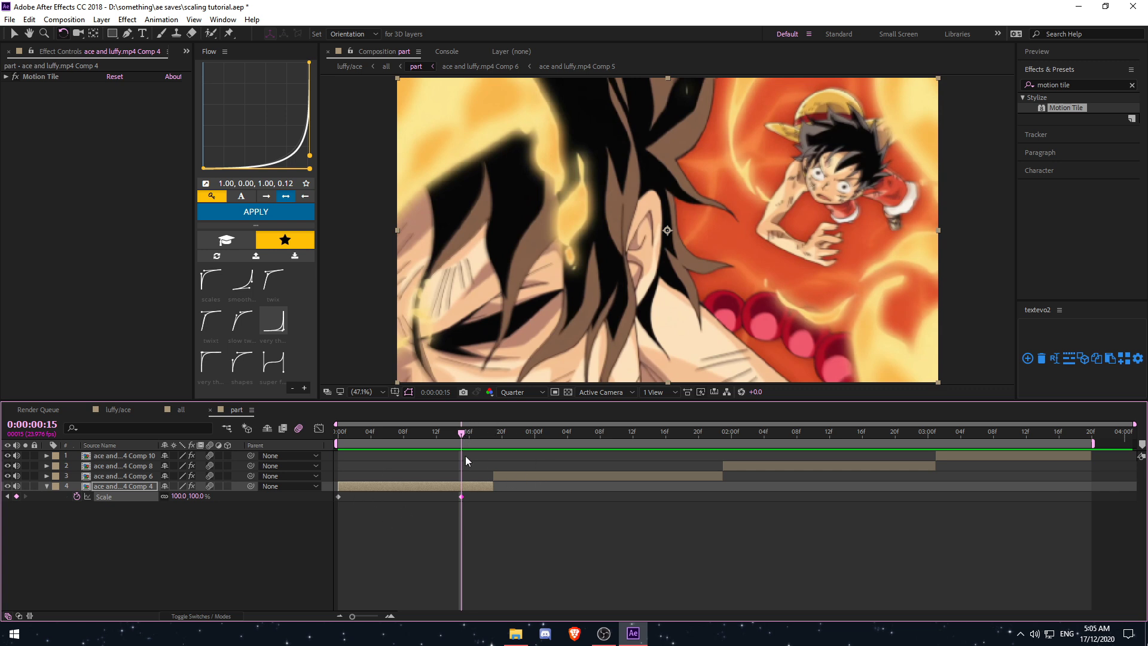
Add a 200% Scale keyframe to the Comp 4 layer at frame 18, just before the clip ends
left_click_drag(463, 432, 486, 438)
left_click(200, 494)
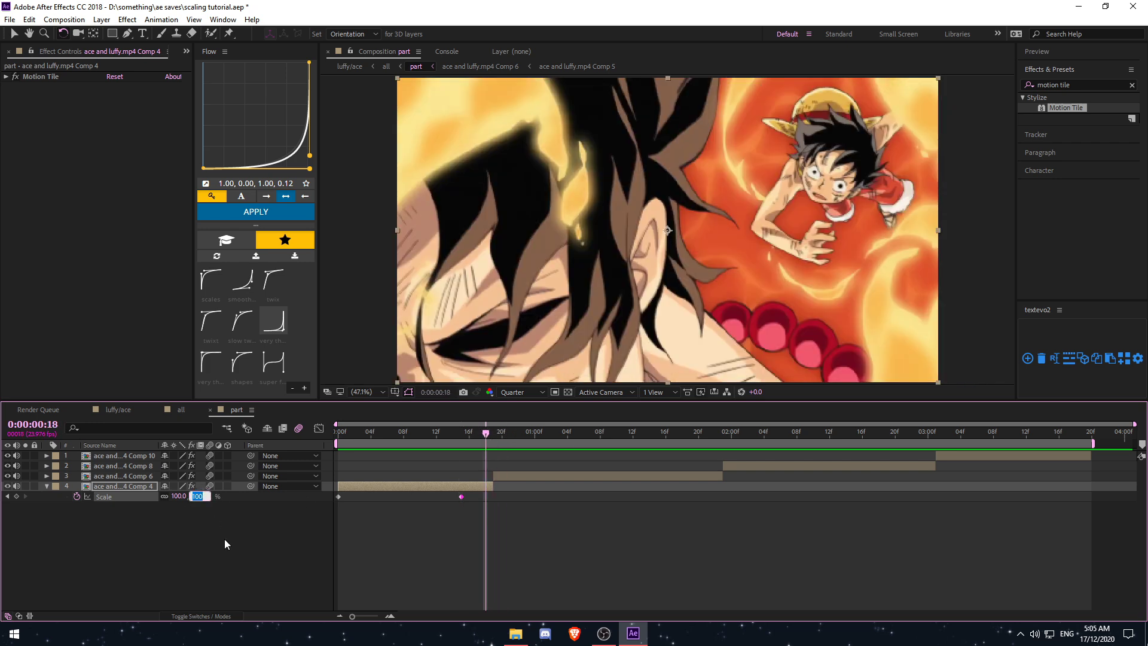
type("200")
key("Return")
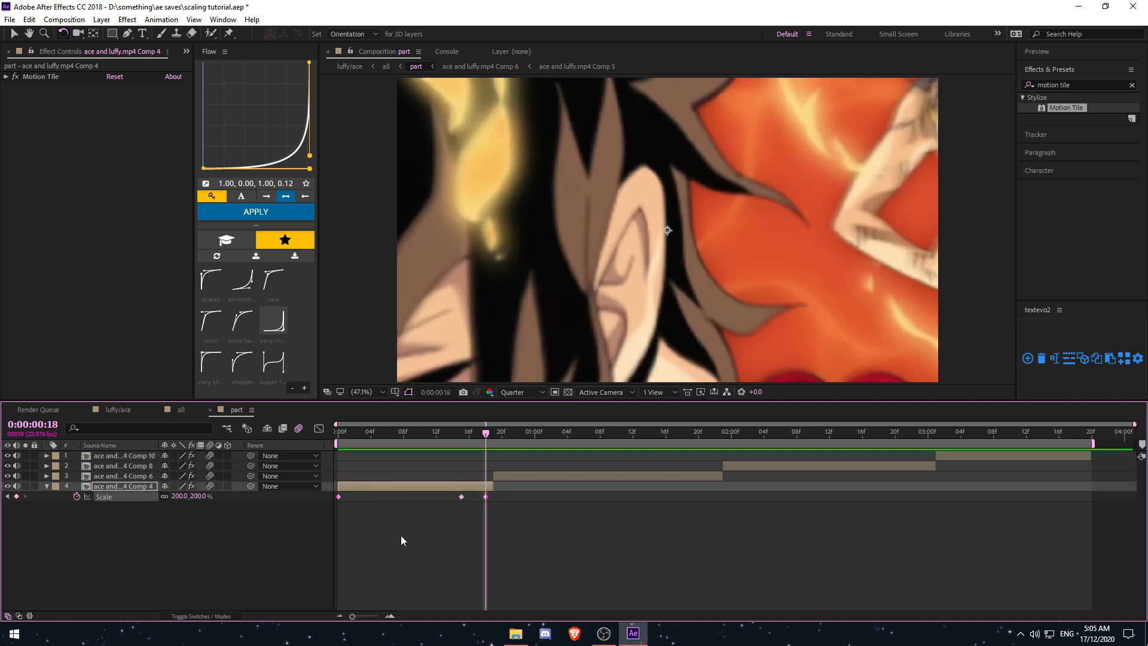
Apply Easy Ease to the Comp 4 Scale keyframes and reshape the opening zoom-out curve to drop steeply and then flatten
key("F9")
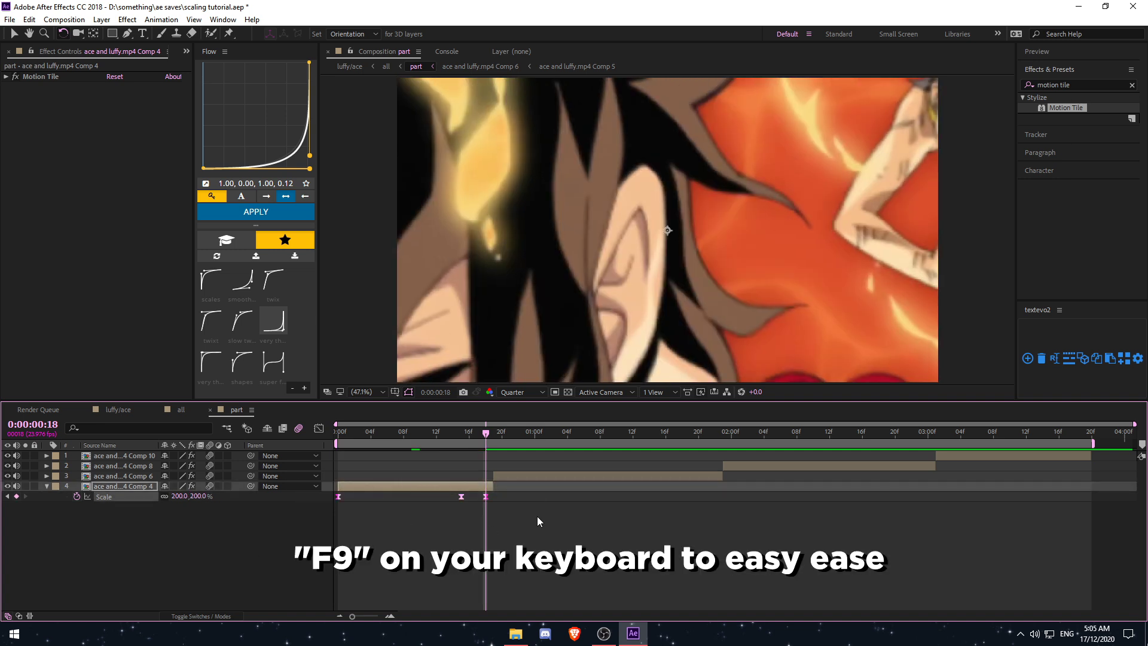
left_click(319, 429)
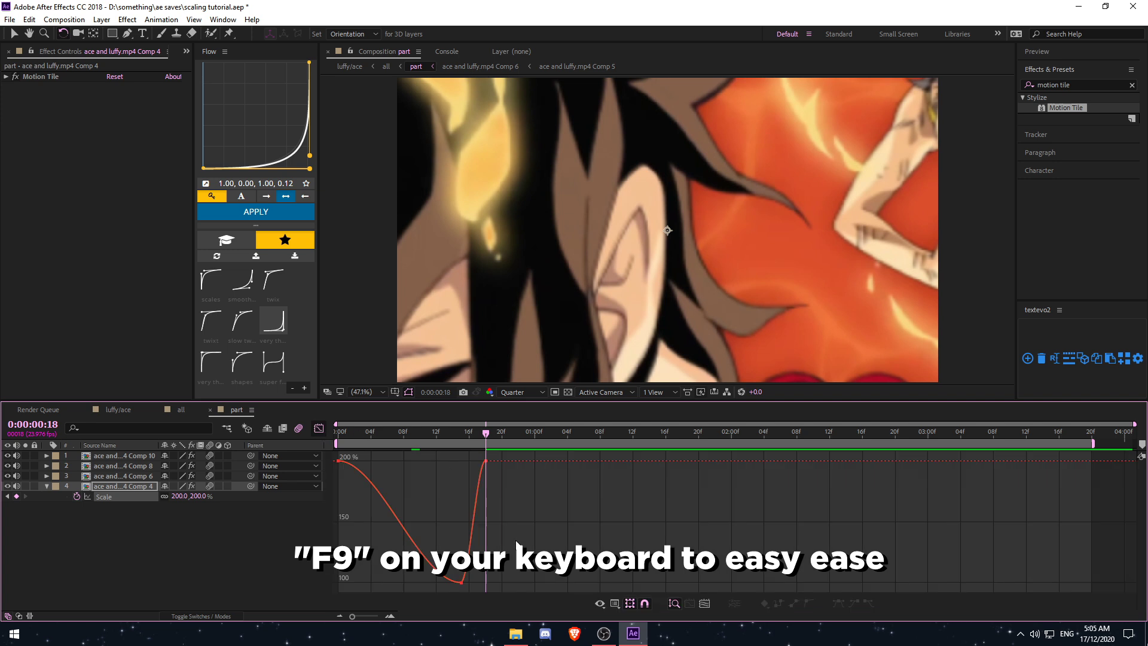
scroll(404, 519, "up", 2)
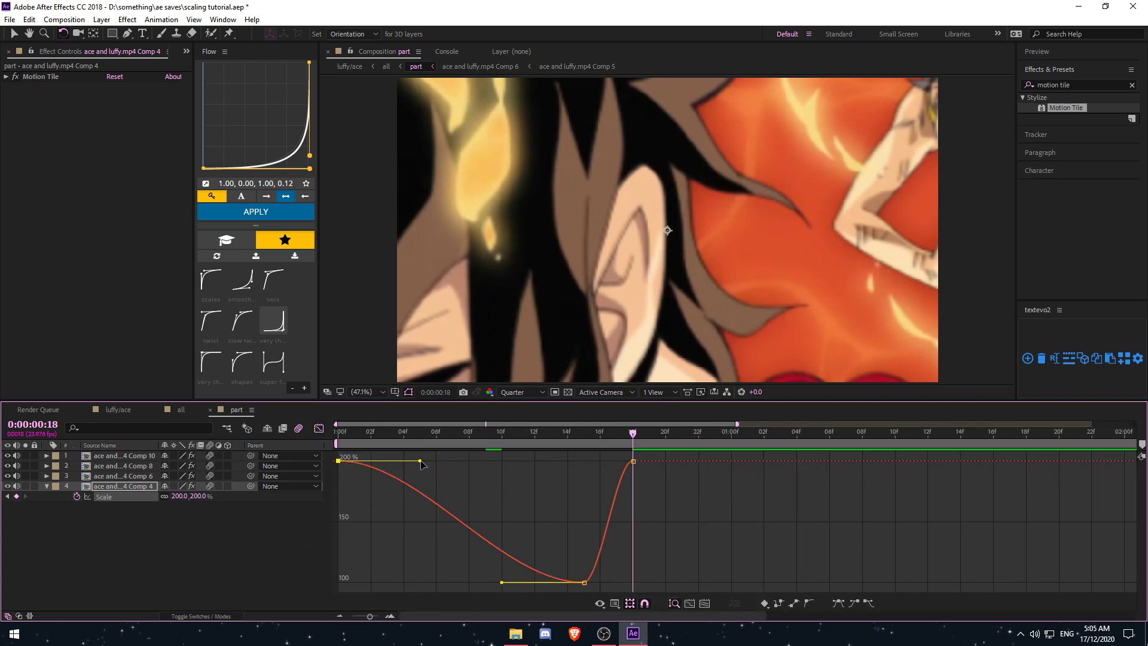
left_click_drag(420, 461, 346, 570)
left_click_drag(502, 581, 383, 579)
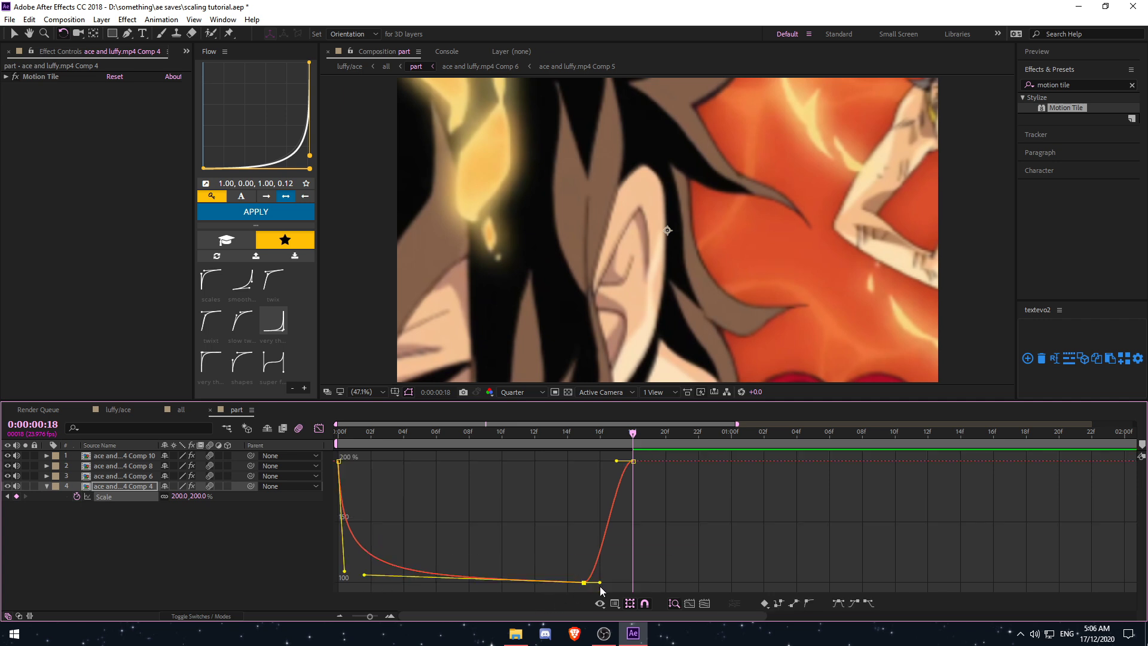
Reshape the closing zoom-in curve to stay flat and rise steeply into the last keyframe, then return to the layer timeline
left_click_drag(617, 583, 632, 582)
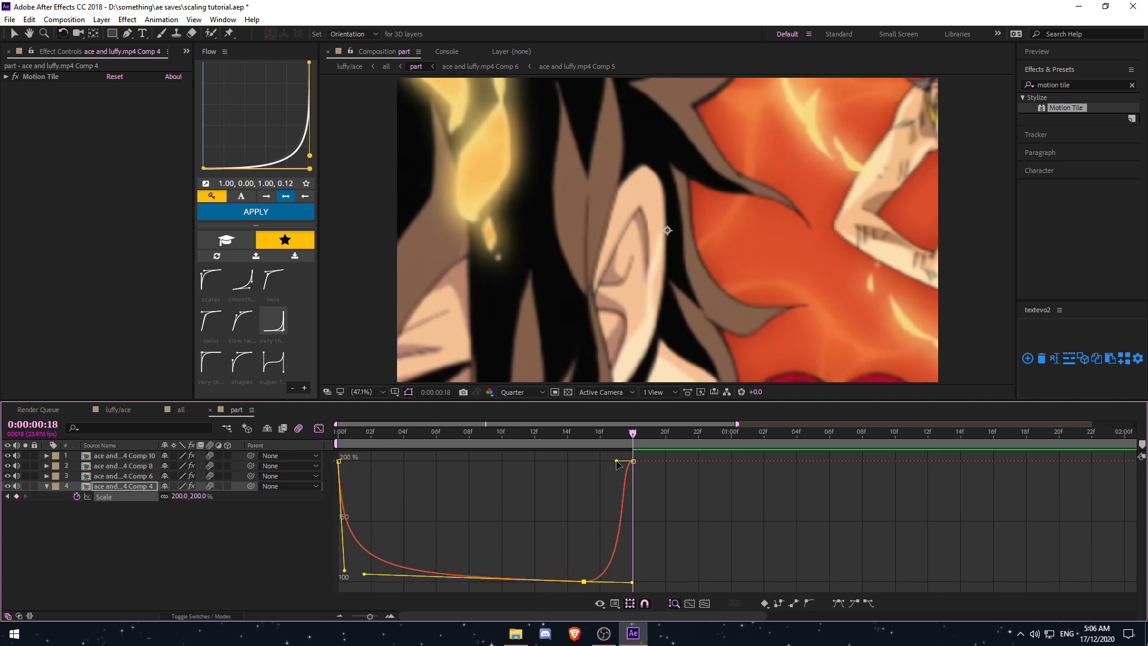
left_click_drag(616, 461, 633, 581)
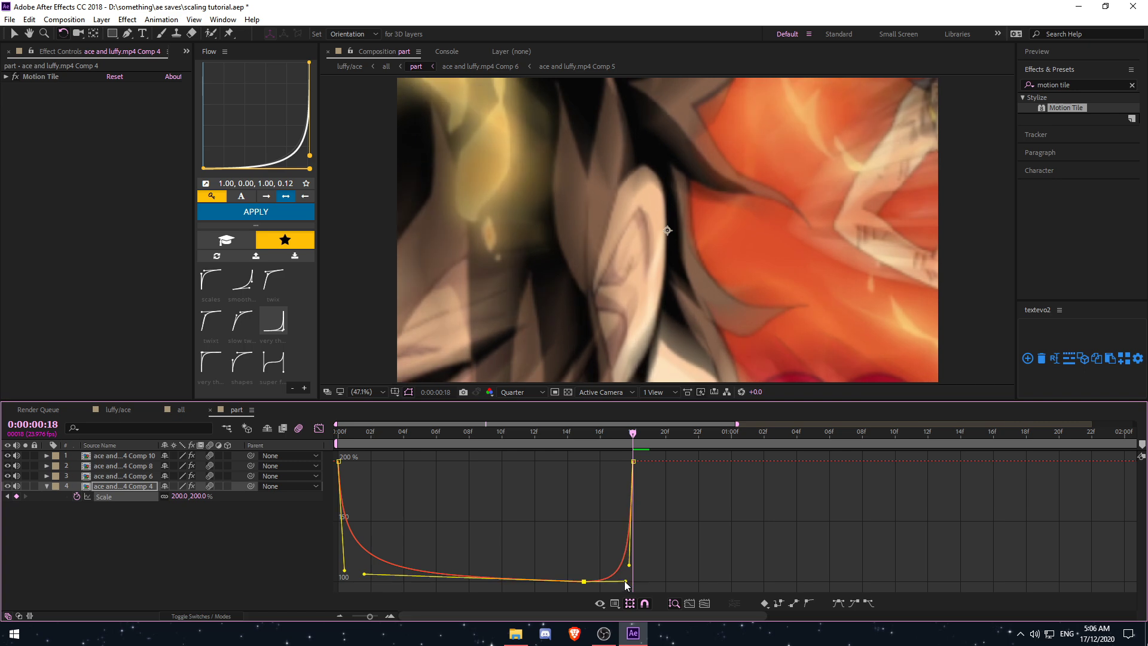
key("shift+F3")
key("minus")
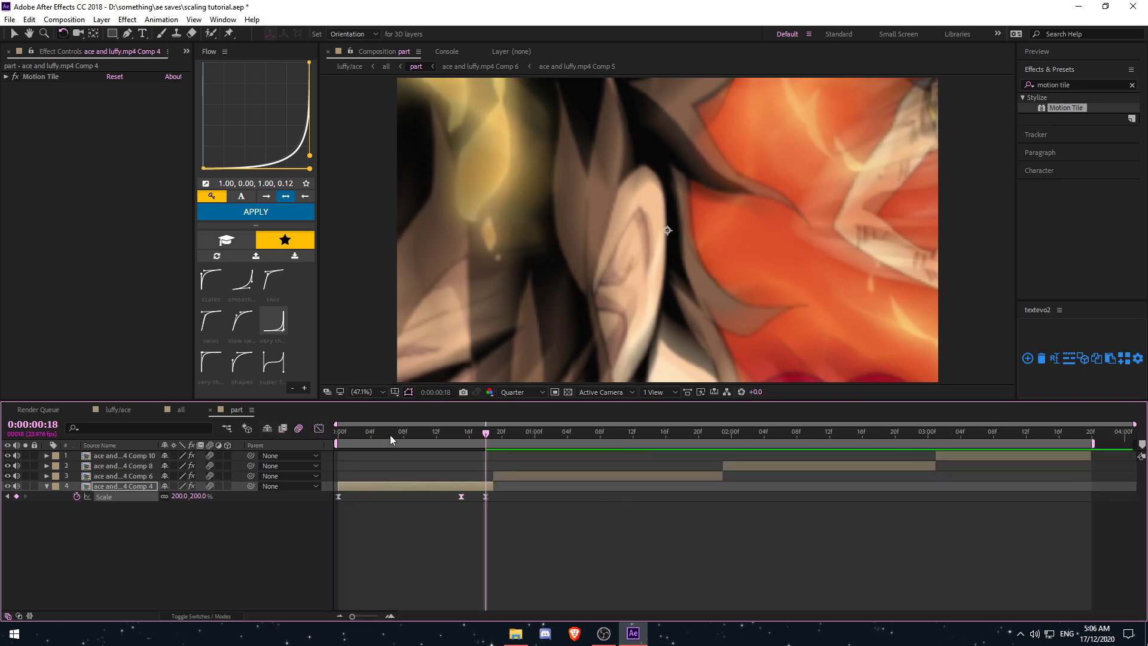
Play the composition from the start to check the first clip's scale animation
left_click_drag(388, 435, 245, 446)
key("space")
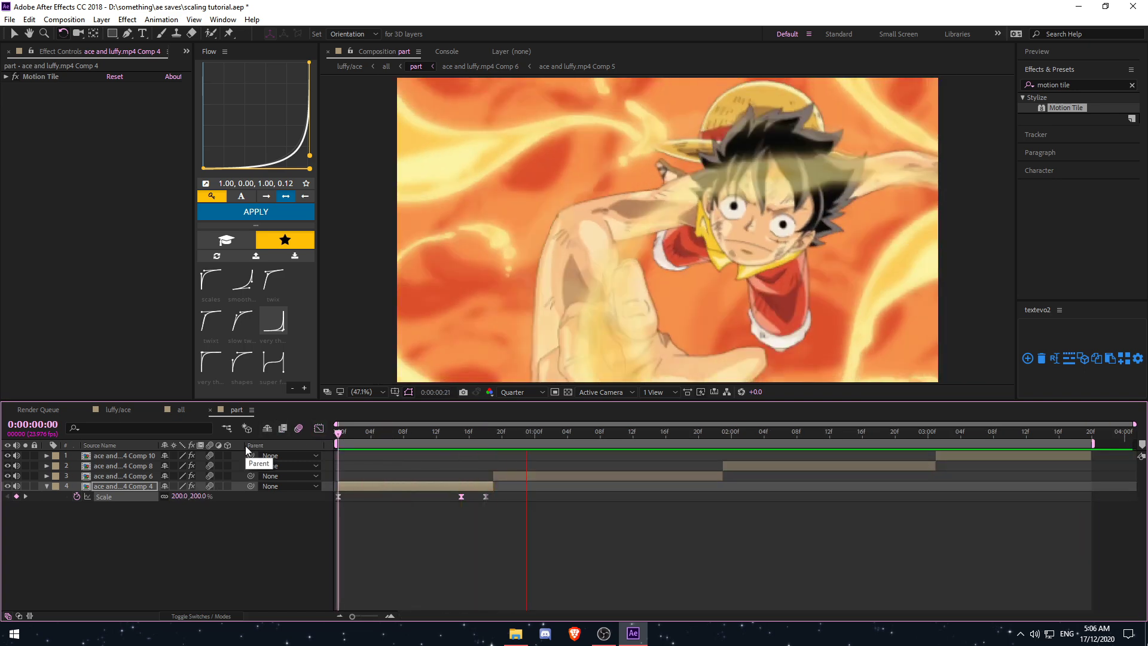
key("space")
key("space")
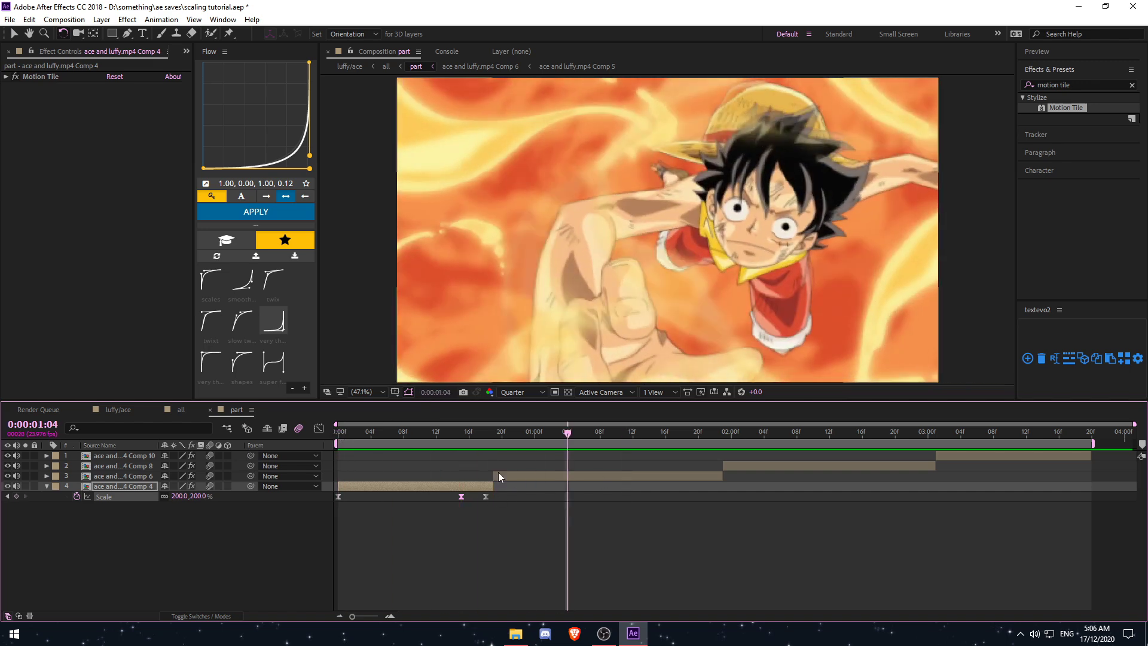
Start keyframing the Comp 6 layer's Scale at its first frame, 0:00:00:19, with a value of 80%
left_click(498, 472)
left_click(494, 433)
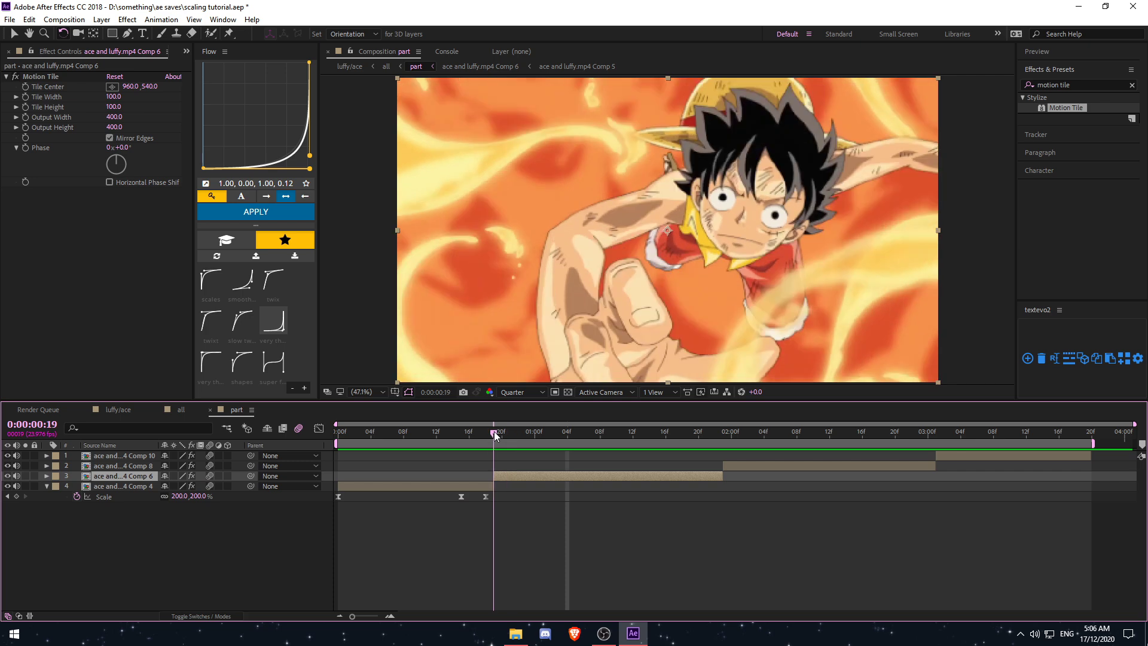
key("s")
mouse_move(494, 435)
left_mouse_down()
mouse_move(478, 436)
mouse_move(492, 436)
left_mouse_up()
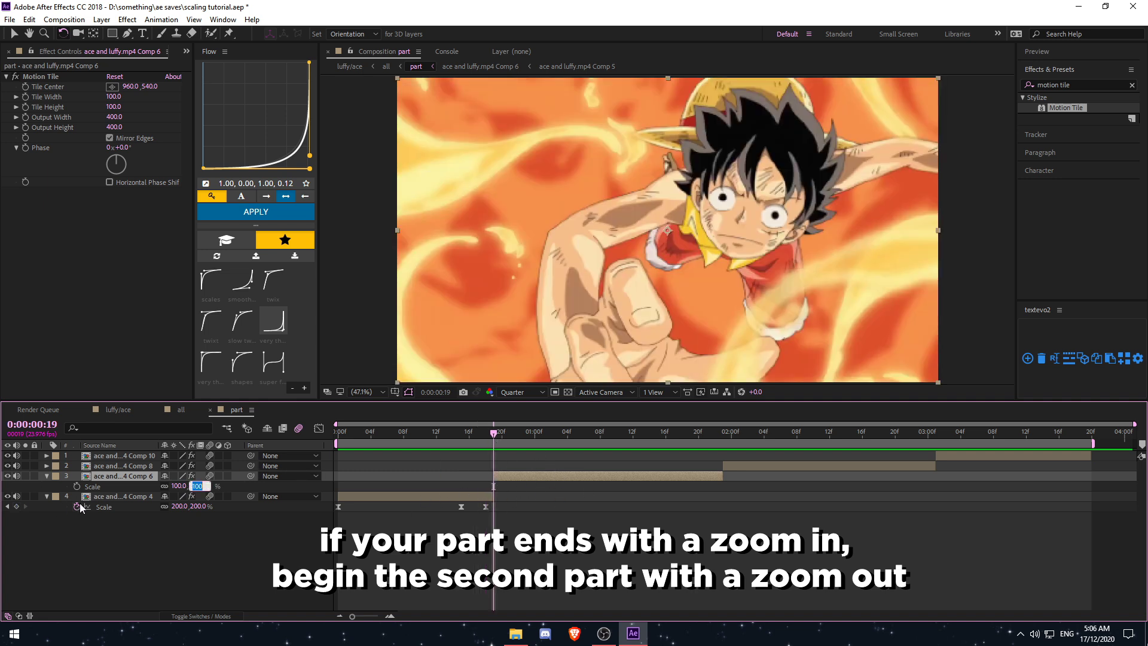
left_click(76, 486)
left_click(199, 486)
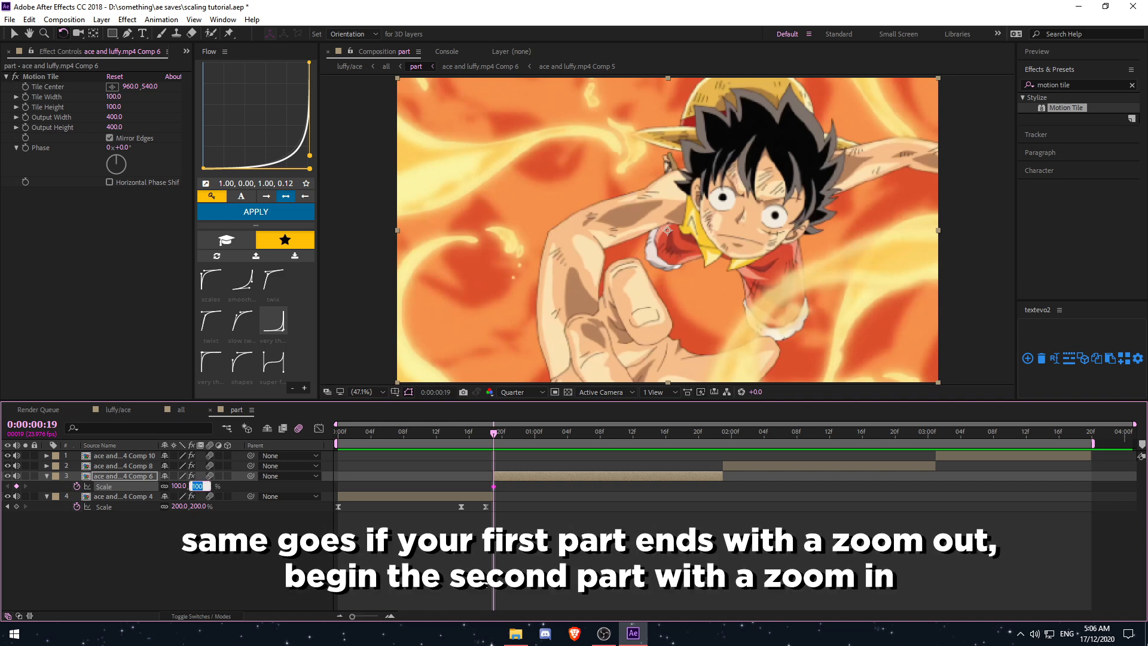
key("Return")
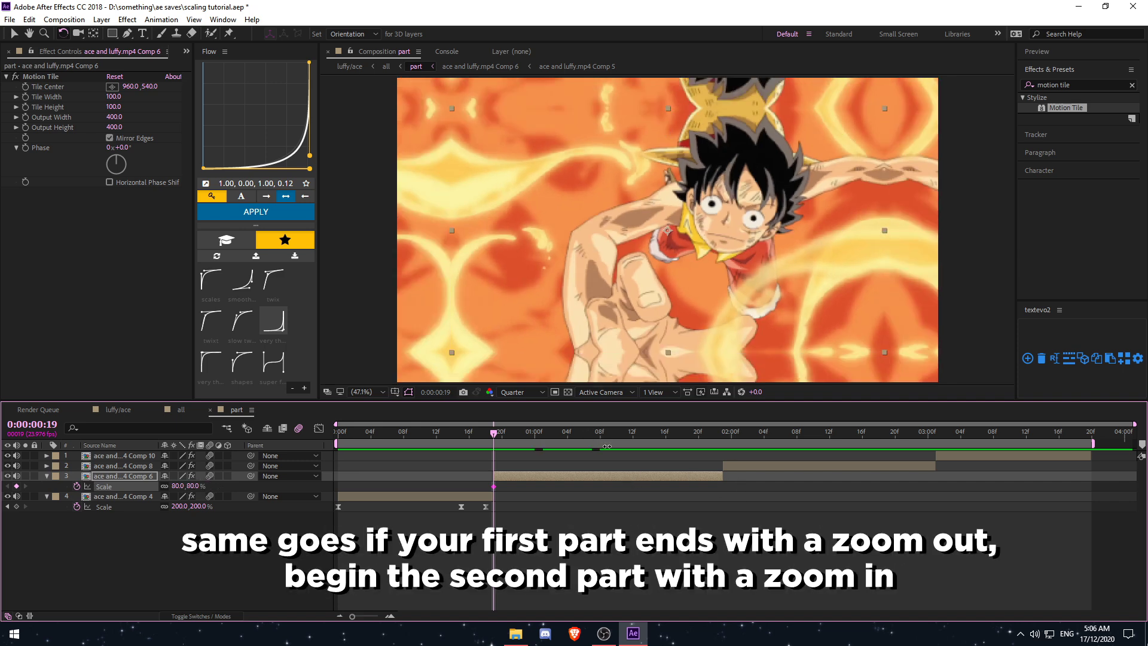
Keyframe the Comp 6 layer's Scale at 100% at 0:00:01:18 and at 80% at 0:00:01:22
key("space")
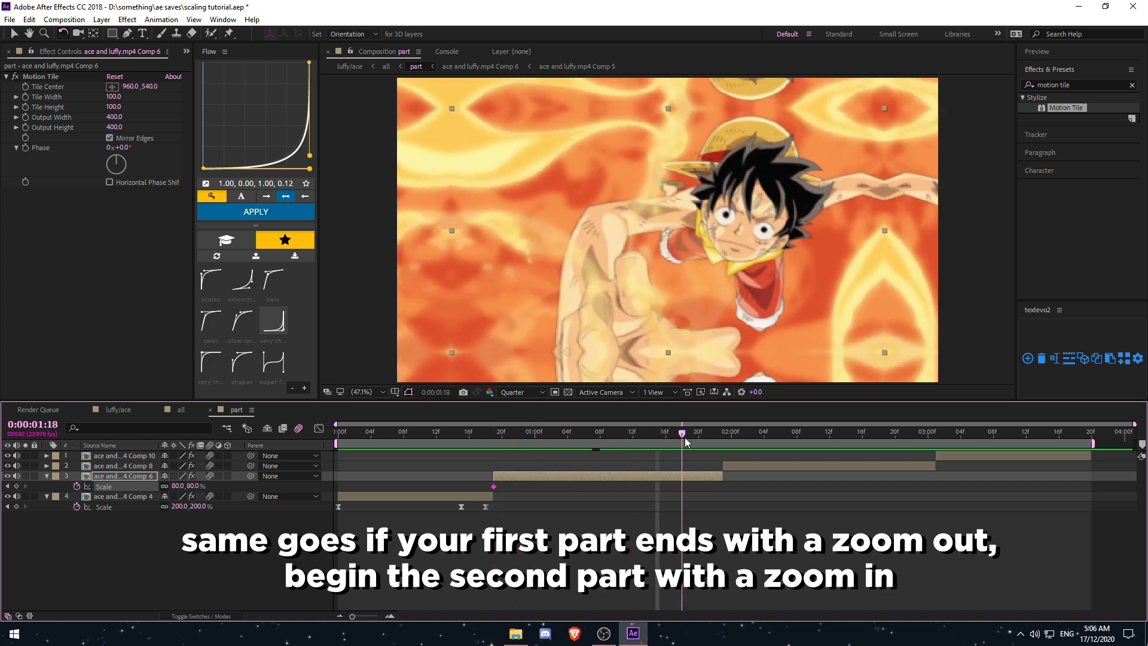
left_click(195, 486)
type("100")
key("Return")
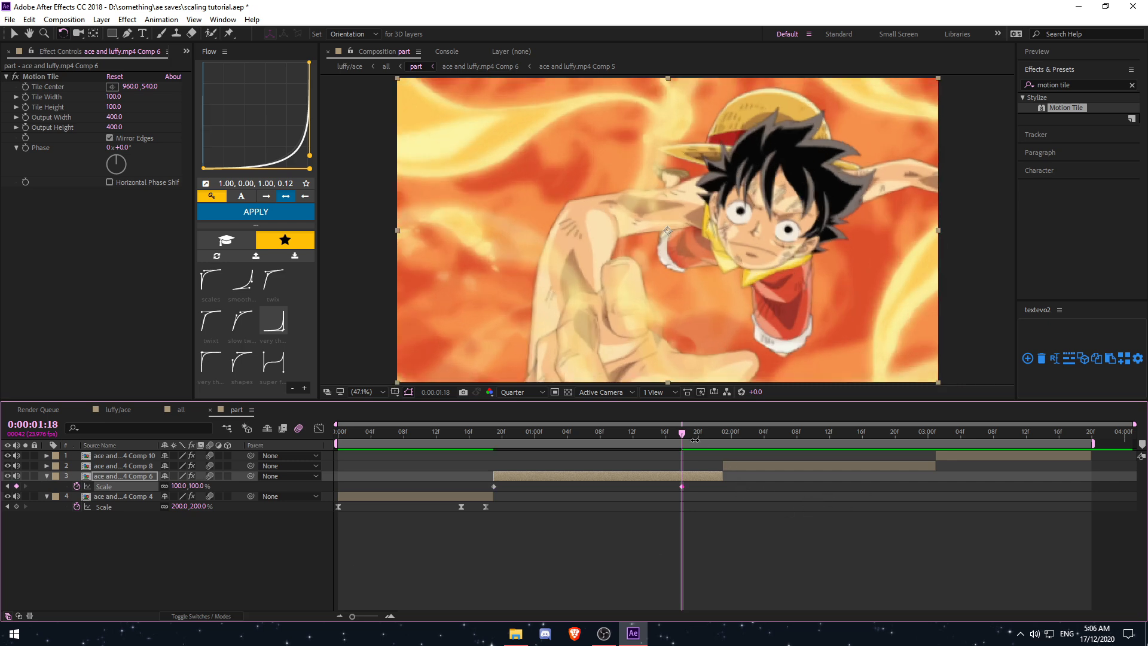
left_click(708, 433)
mouse_move(708, 433)
left_mouse_down()
mouse_move(742, 430)
mouse_move(713, 433)
left_mouse_up()
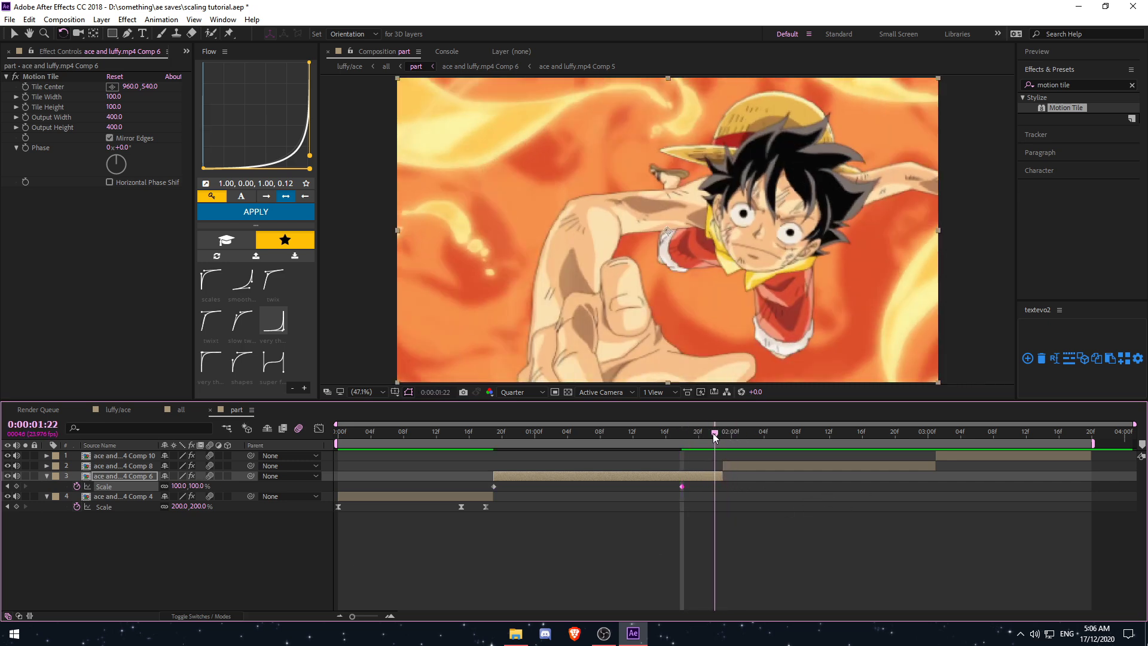
left_click(197, 486)
type("80")
key("Return")
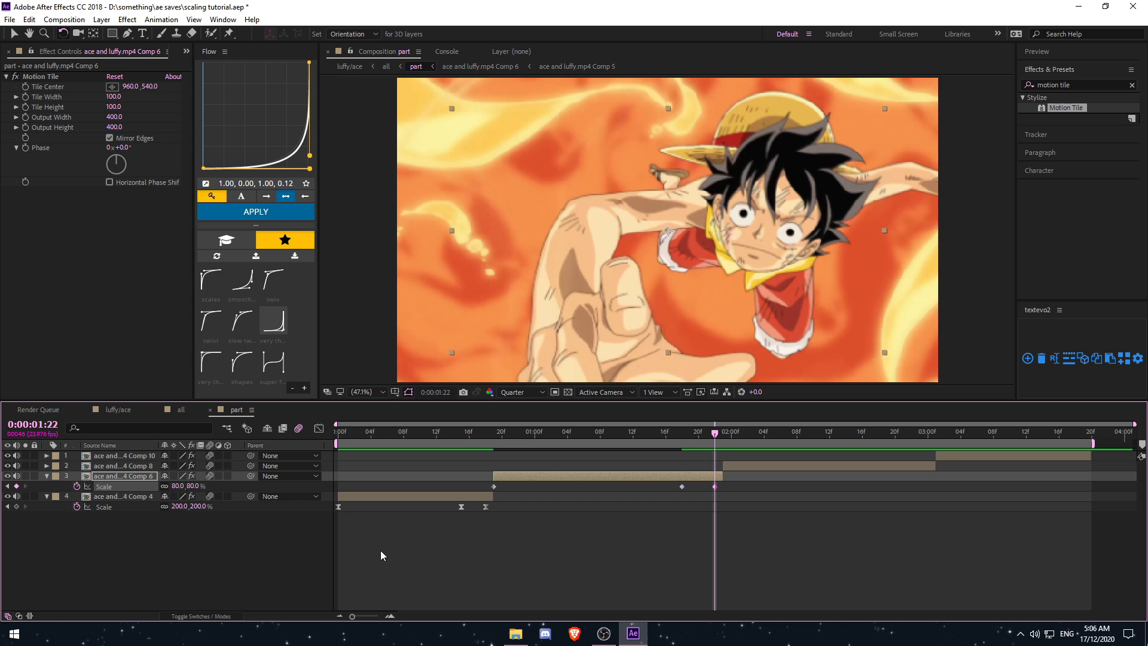
Apply Easy Ease to the Comp 6 Scale keyframes and reshape the opening zoom-in curve to rise steeply and then flatten
left_click_drag(751, 483, 480, 494)
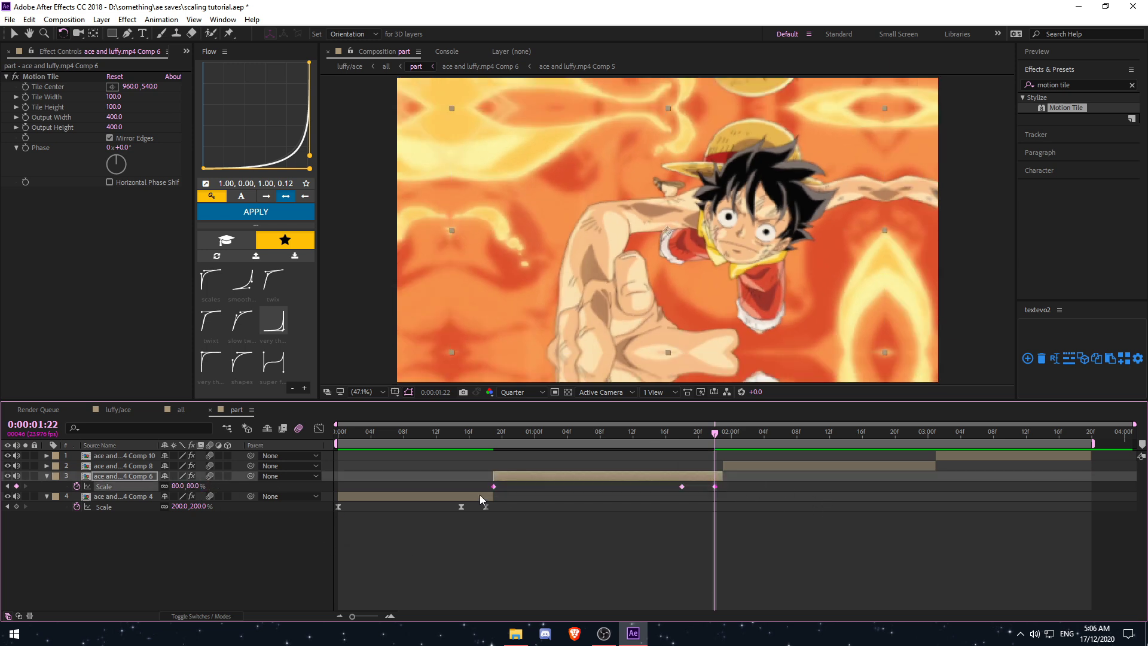
key("F9")
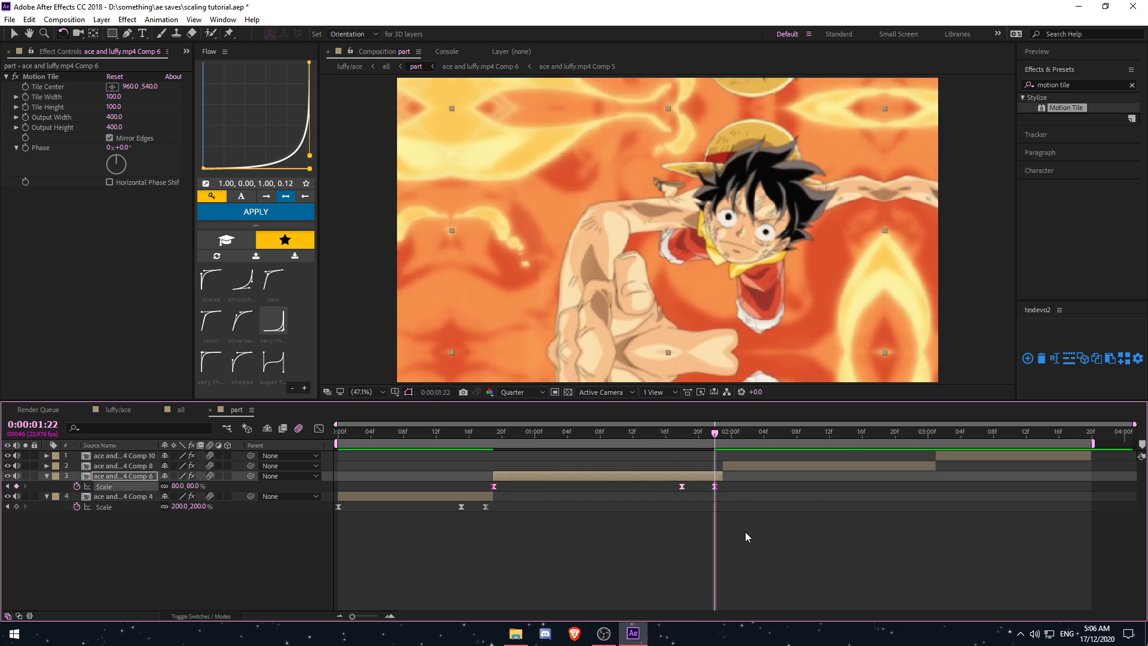
left_click(318, 429)
left_click_drag(556, 582, 497, 487)
left_click_drag(619, 461, 496, 471)
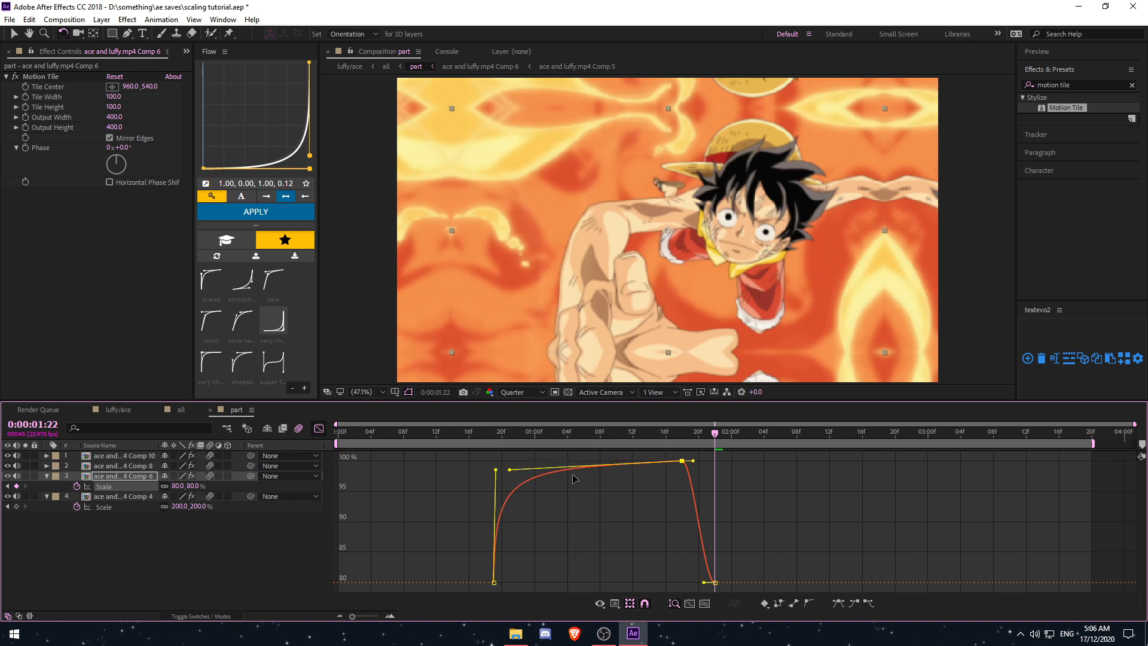
Reshape Comp 6's closing zoom-out curve to stay flat and drop steeply into the last keyframe, then return to the layer timeline
scroll(687, 494, "up", 3, "alt")
left_click_drag(708, 462, 743, 467)
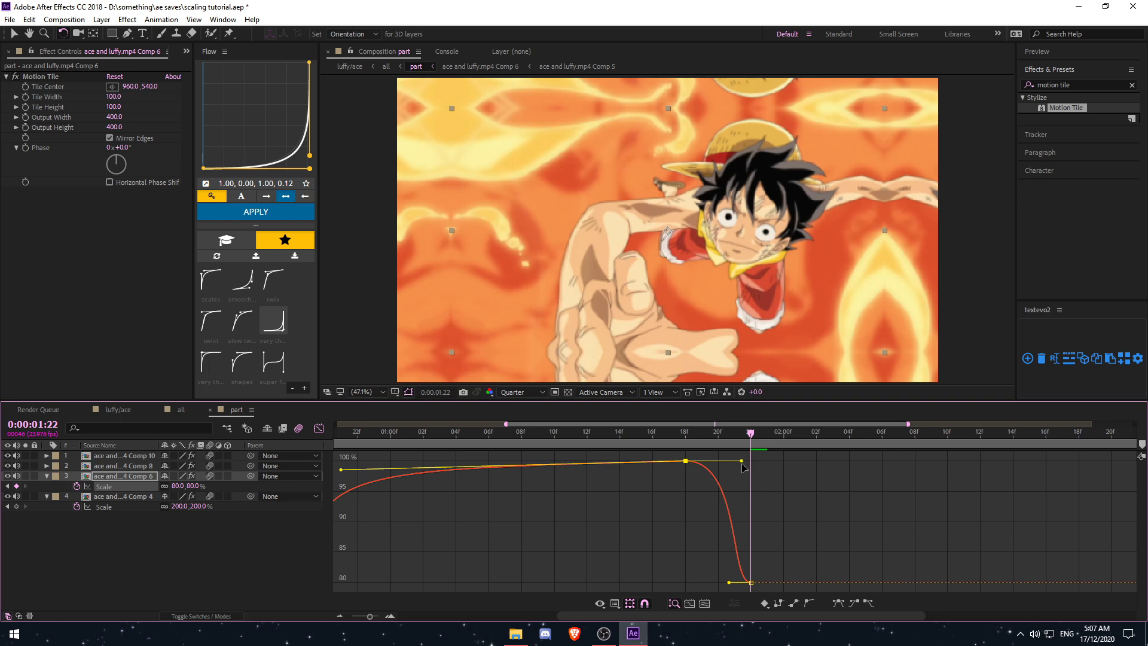
left_click_drag(729, 582, 749, 504)
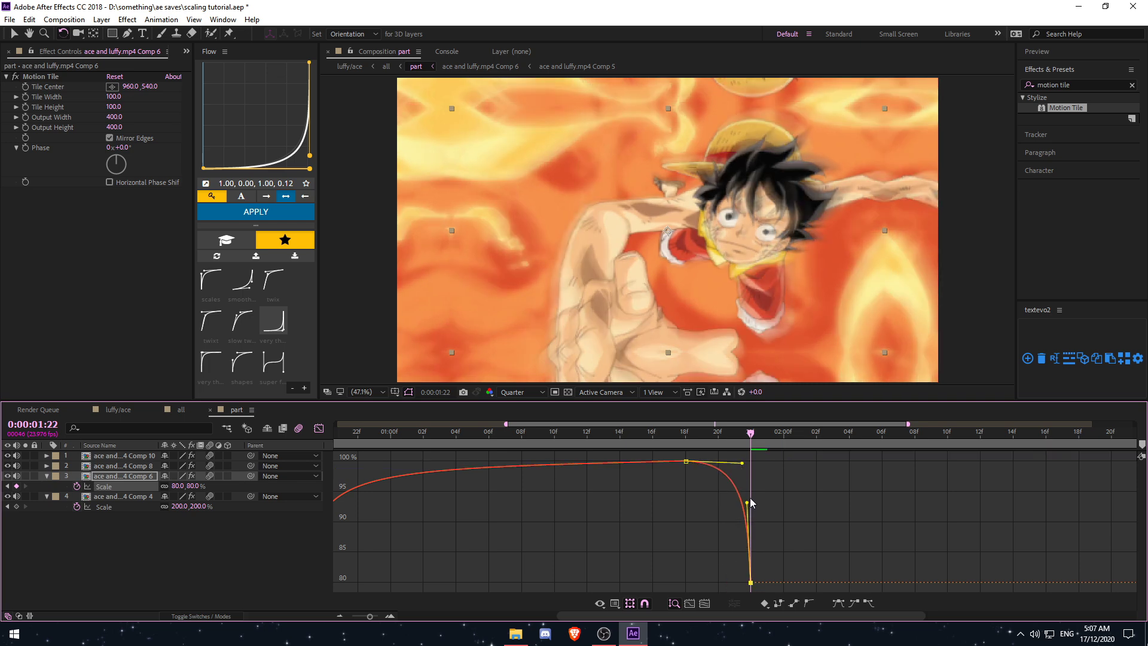
left_click(320, 430)
Play the composition from the start to check the transition from Comp 4 through Comp 6
scroll(500, 483, "down", 3, "alt")
left_click(428, 433)
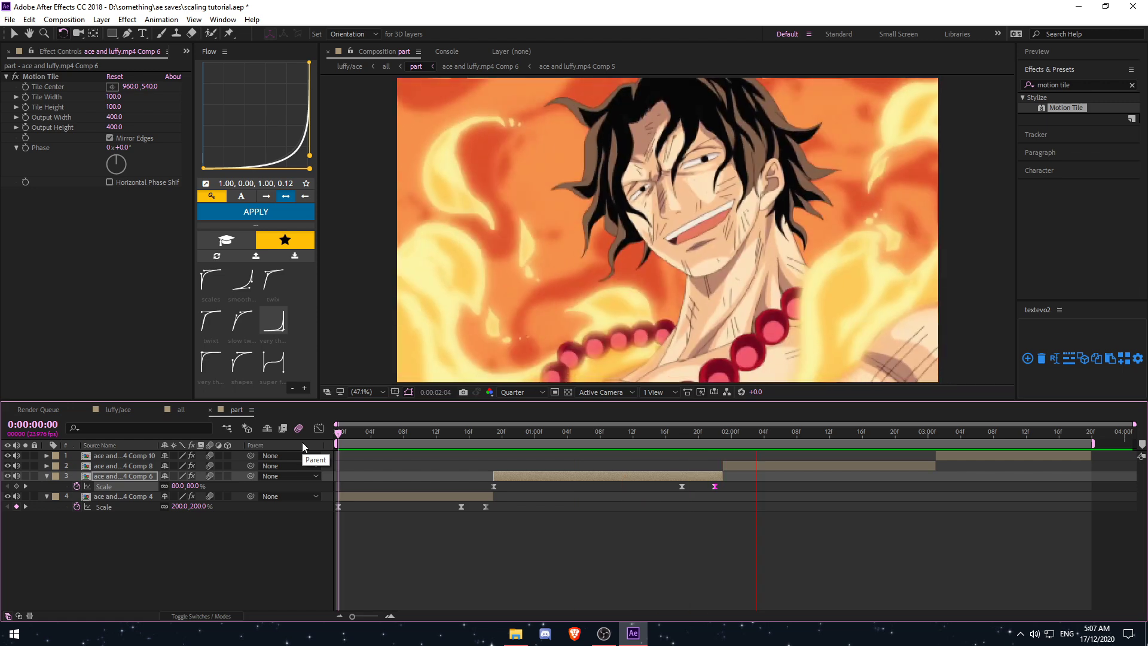
key("space")
Start keyframing the Comp 8 layer's Scale at its first frame, 0:00:01:23, with a value of 200%
left_click(750, 465)
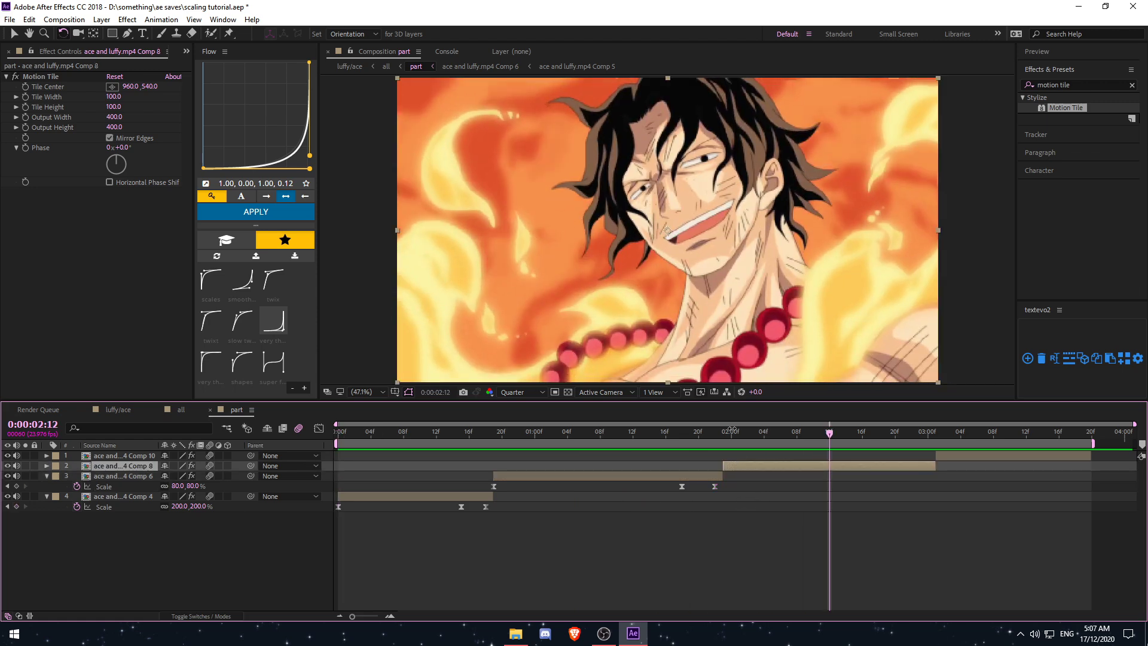
key("i")
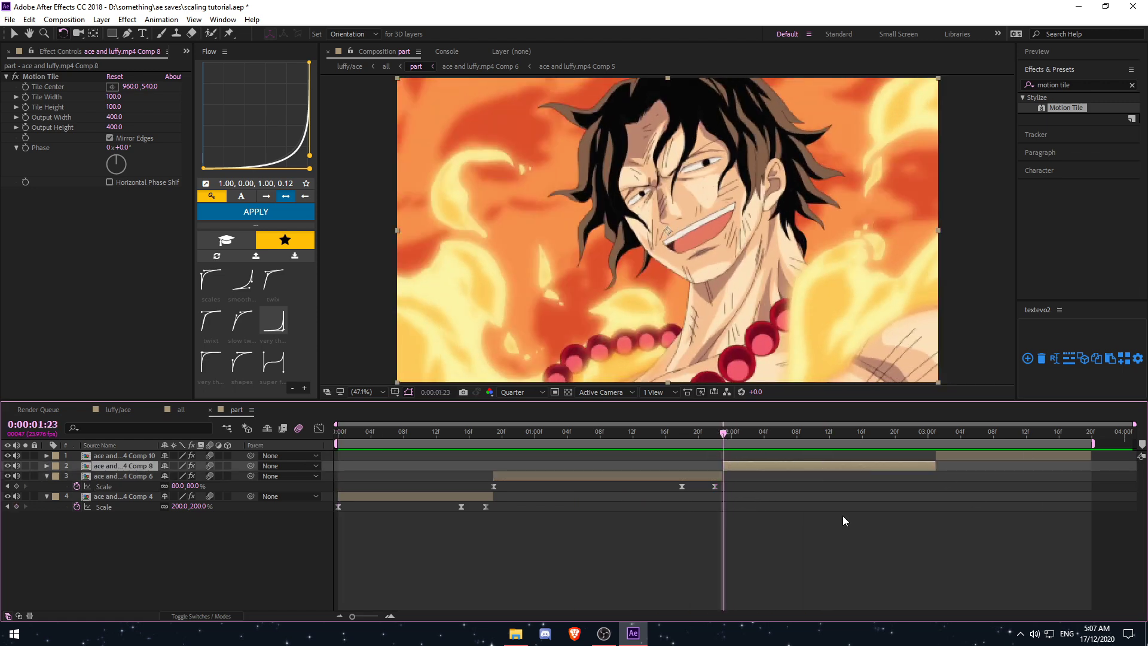
key("s")
left_click_drag(730, 436, 714, 436)
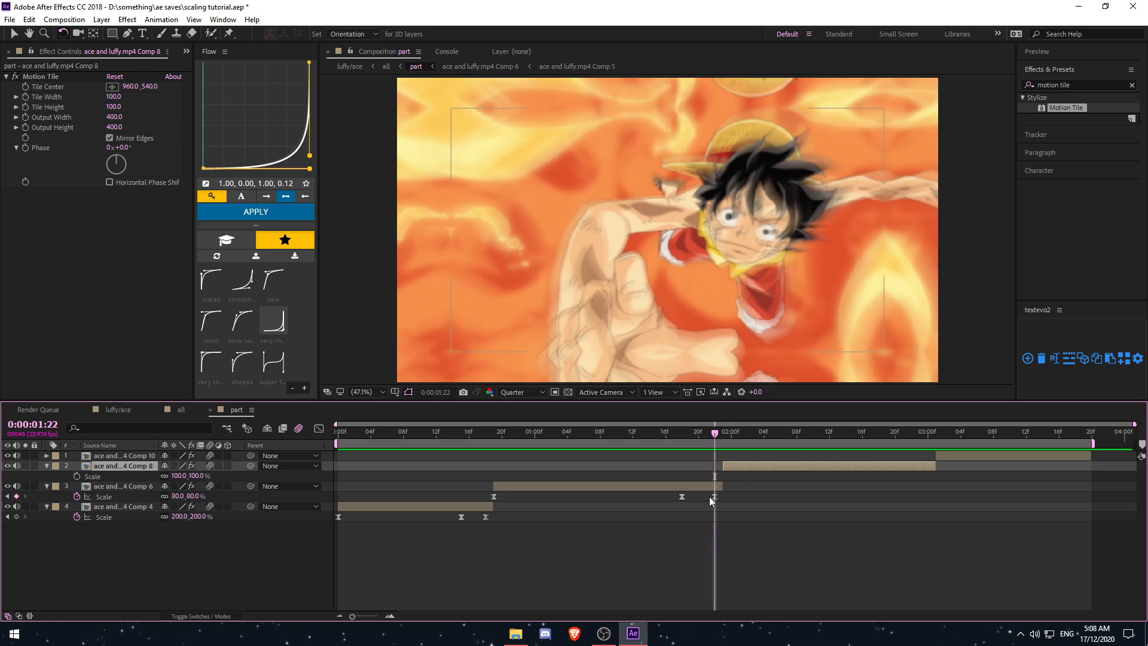
left_click(709, 496)
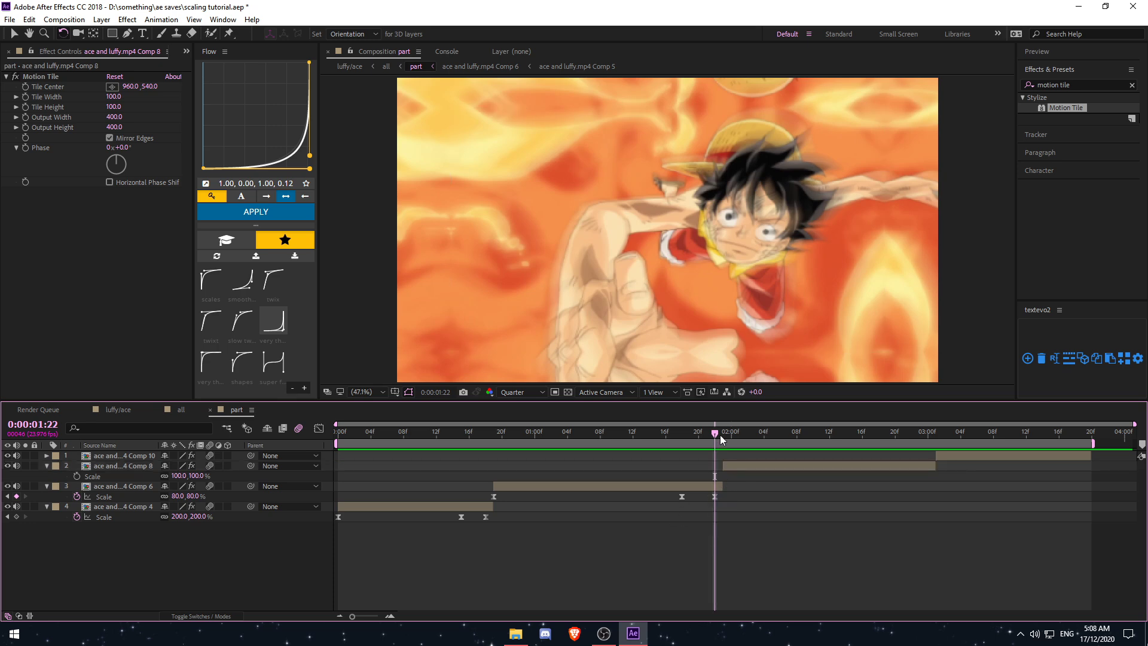
left_click(721, 435)
left_click(77, 476)
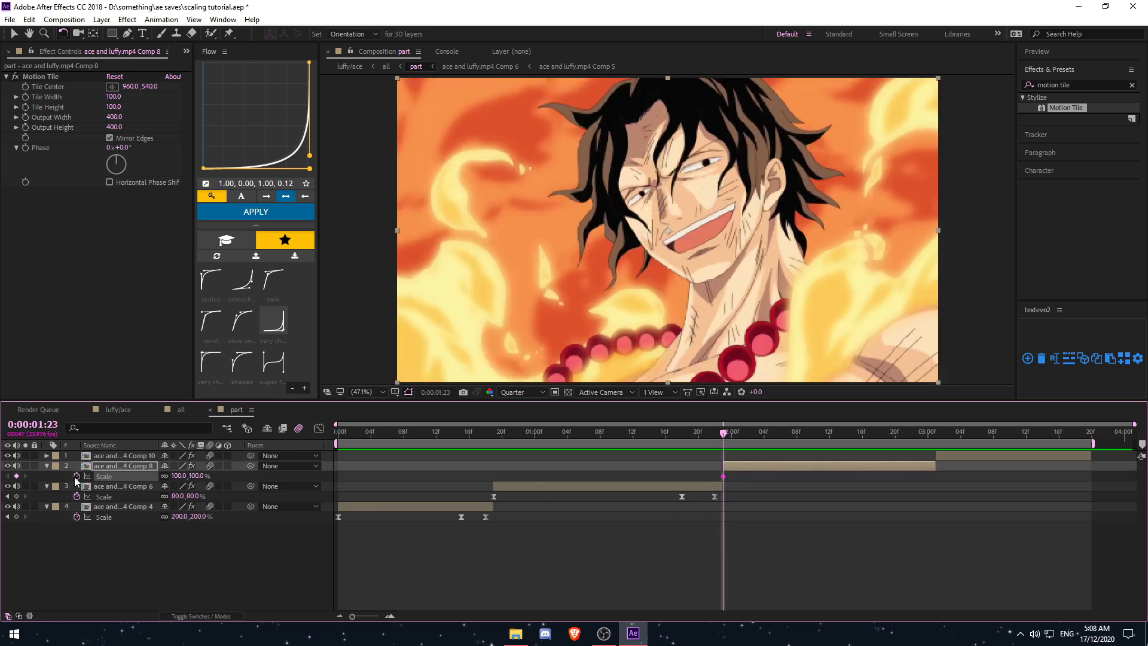
left_click(197, 475)
type("200")
key("Return")
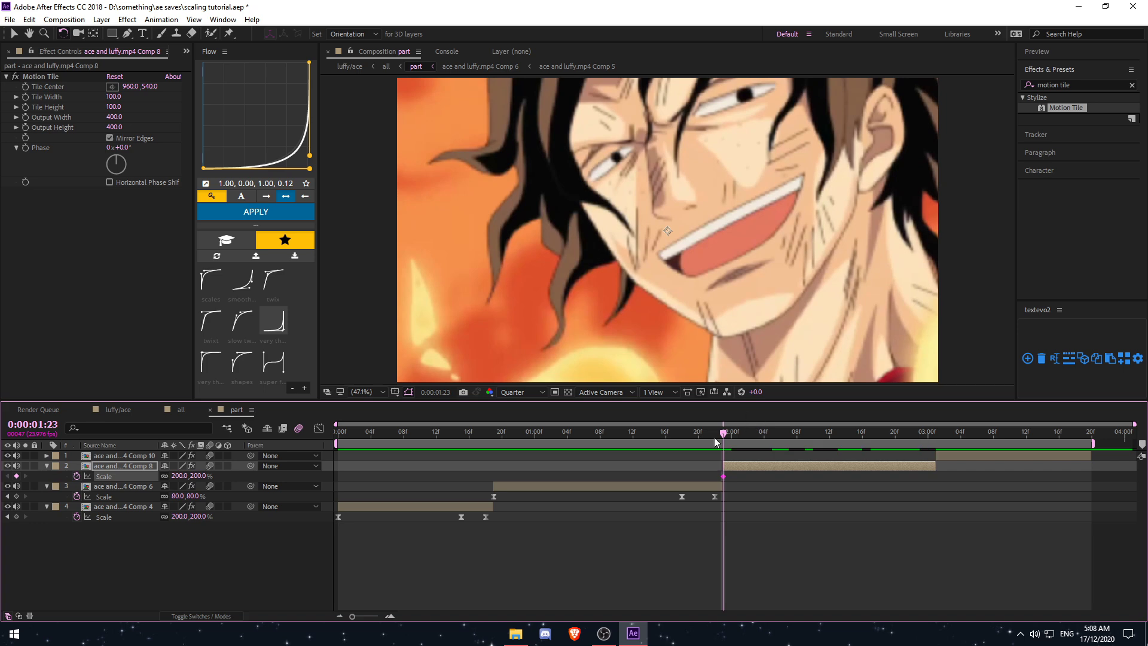
Keyframe the Comp 8 layer's Scale at 100% at 0:00:02:19
left_click_drag(751, 434, 884, 438)
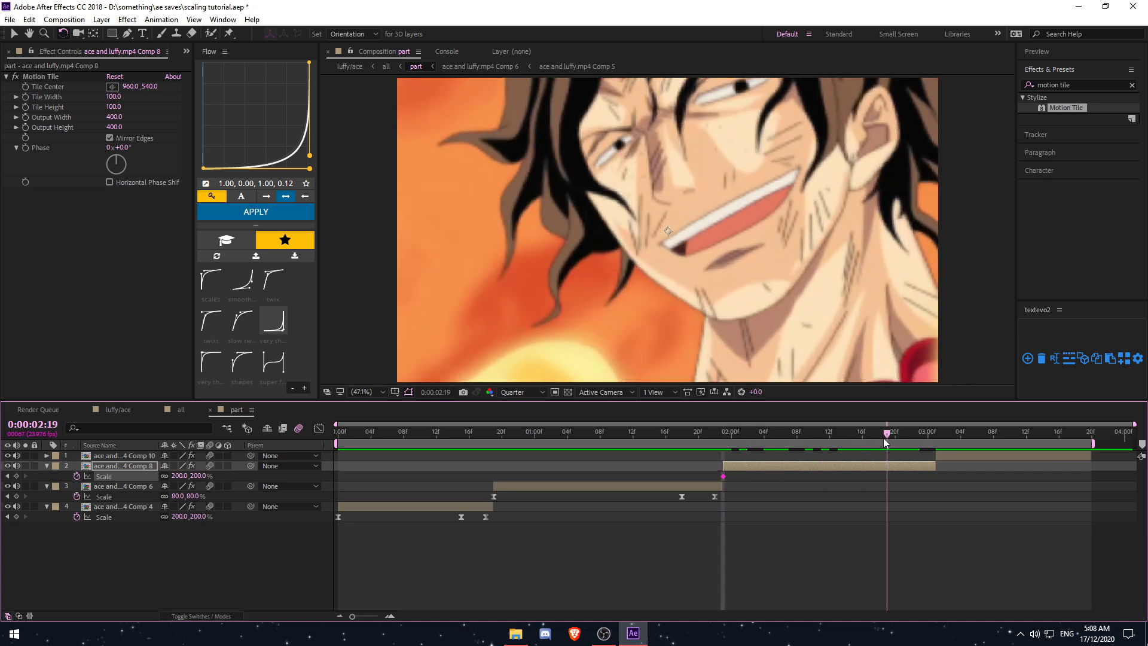
left_click(180, 475)
type("100")
key("Return")
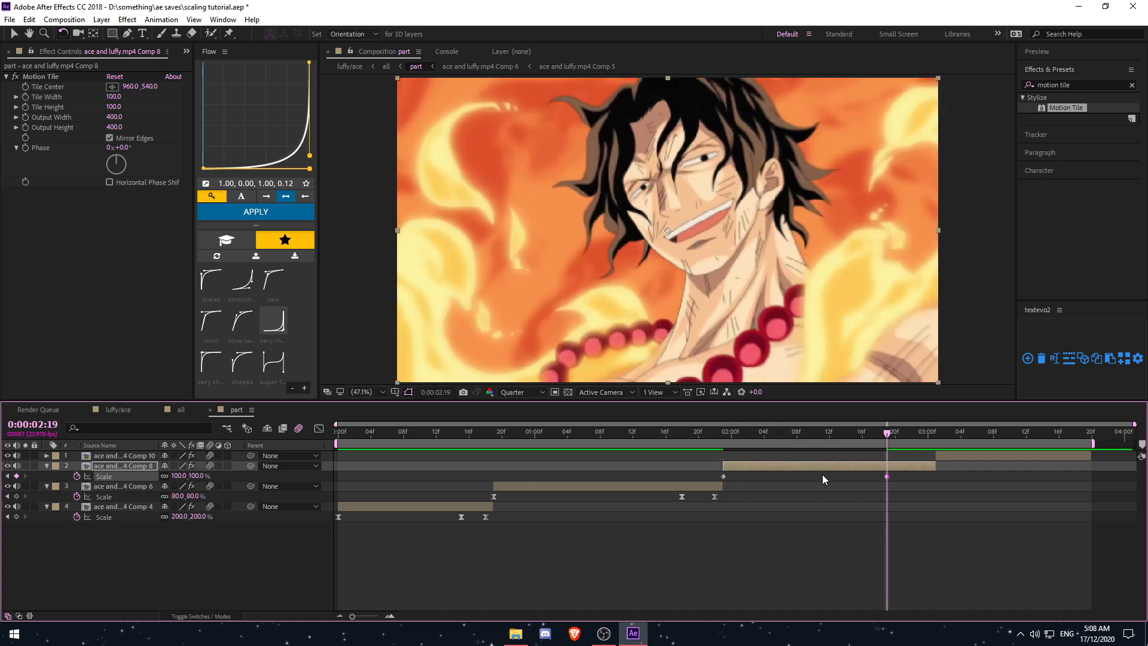
Keyframe the Comp 8 layer's Scale at 80% at 0:00:03:00, just before the clip ends
key("o")
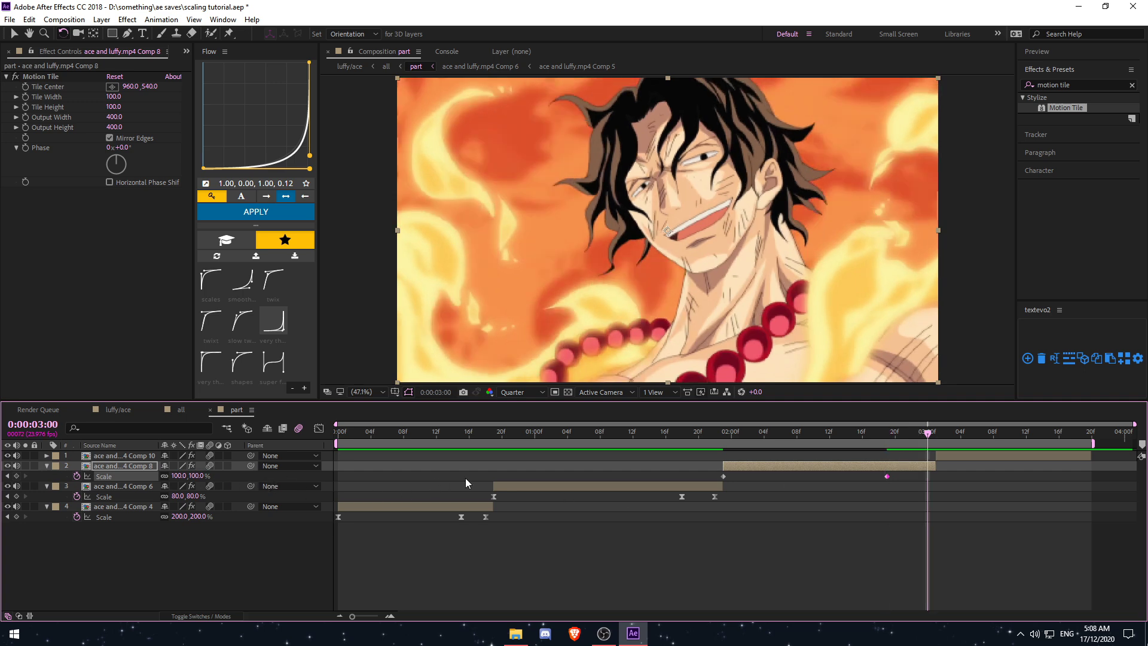
mouse_move(929, 435)
left_mouse_down()
mouse_move(946, 433)
mouse_move(927, 437)
left_mouse_up()
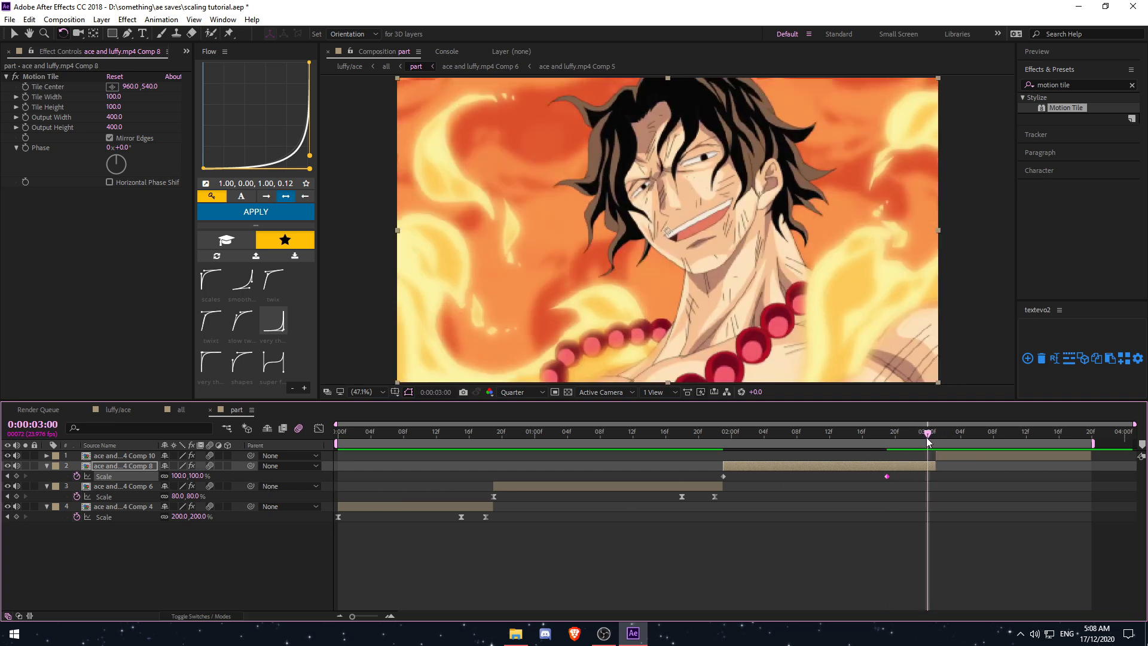
left_click(197, 475)
type("71")
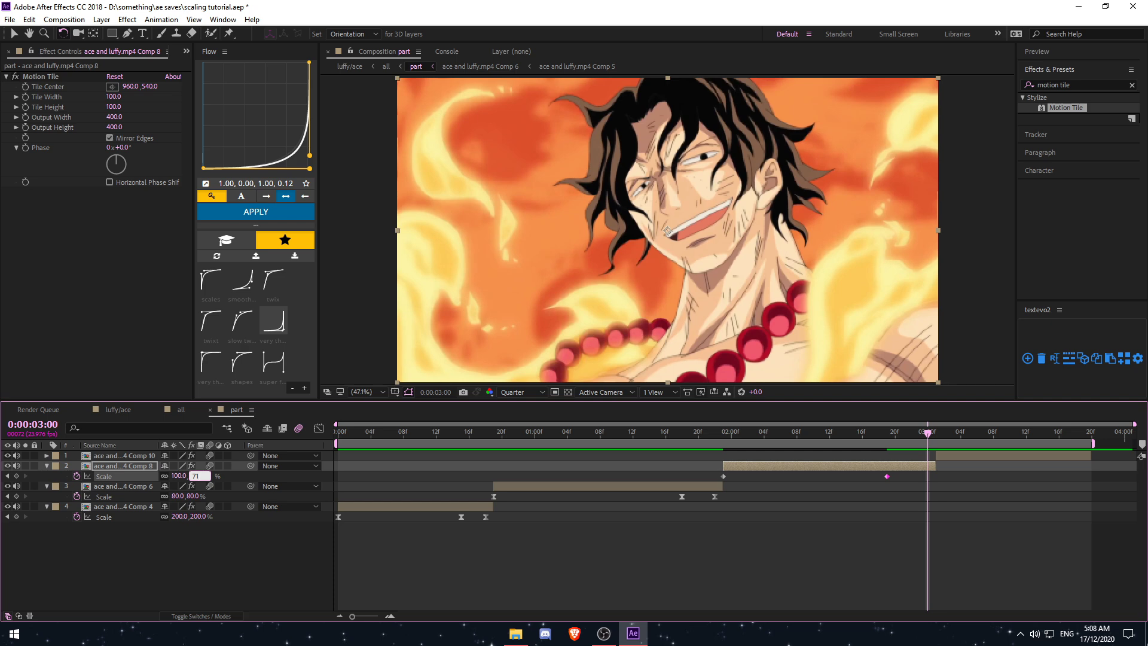
key("Return")
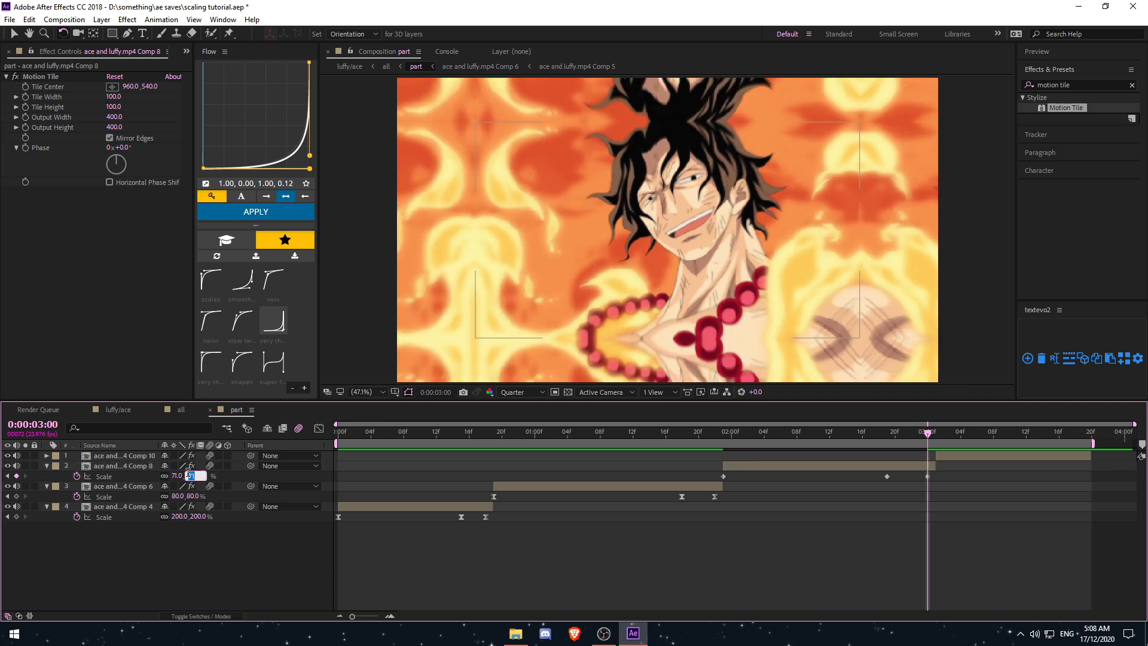
key("Return")
Apply Easy Ease to the Comp 8 Scale keyframes and reshape the curve from 200% to 100% to drop steeply and then flatten
left_click_drag(728, 438, 903, 443)
left_click_drag(986, 467, 743, 537)
key("F9")
key("F10")
left_click(320, 429)
scroll(767, 497, "up", 1)
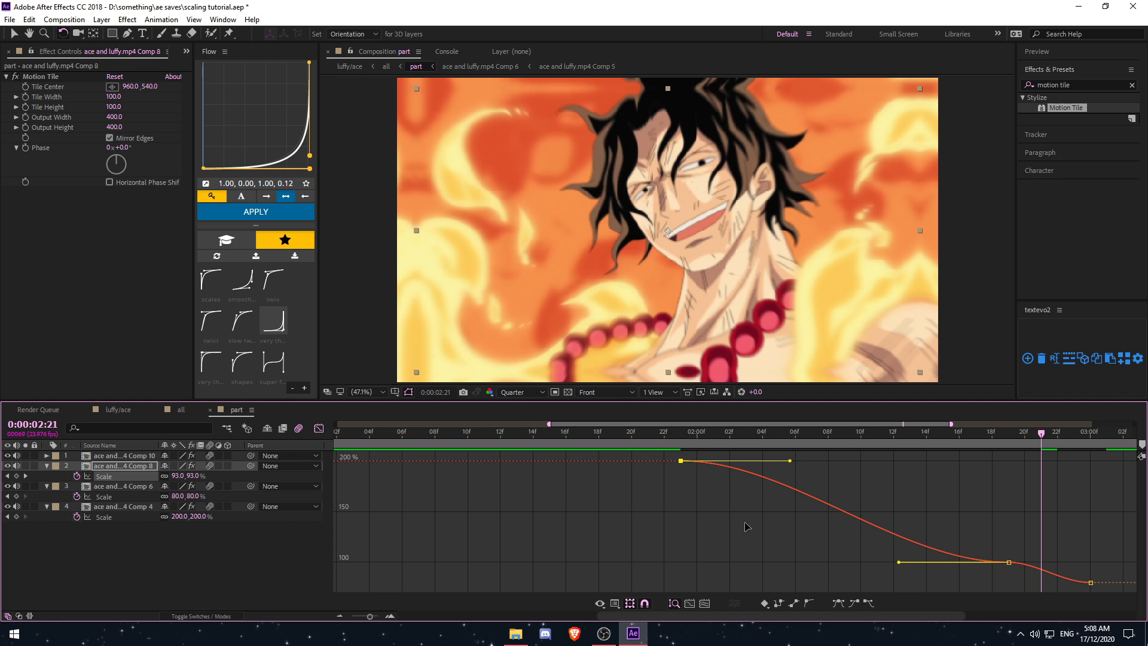
left_click_drag(790, 460, 696, 558)
left_click_drag(899, 562, 717, 561)
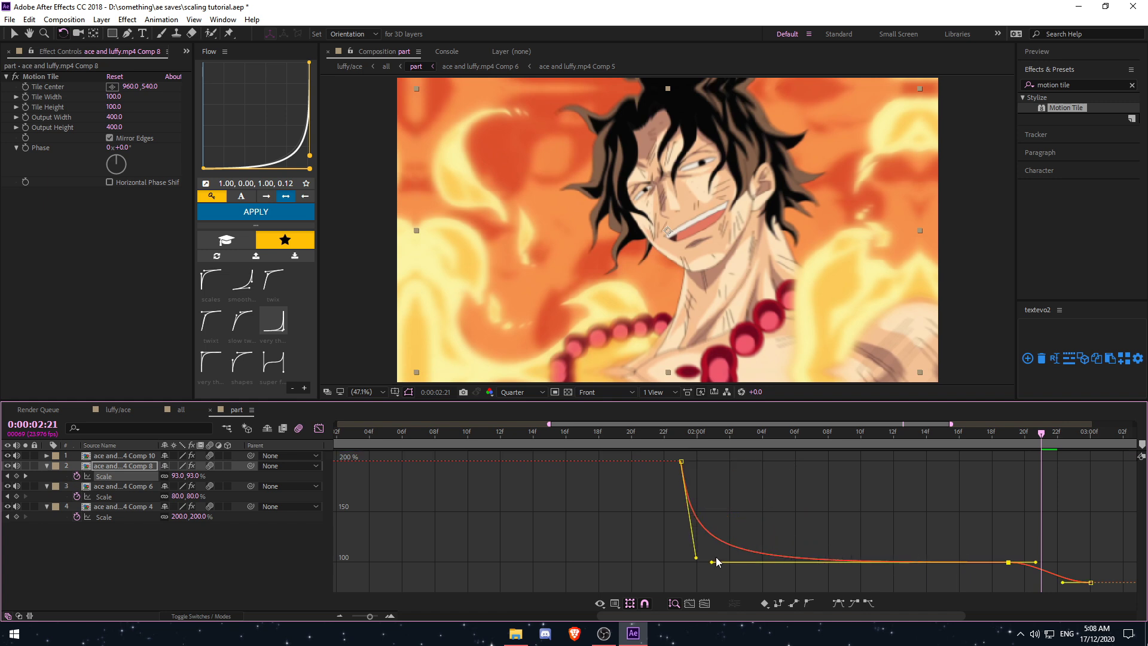
Reshape Comp 8's closing curve from 100% to 80% to stay flat and drop steeply at the end, then return to the layer timeline
left_click(741, 539)
scroll(864, 521, "right", 3)
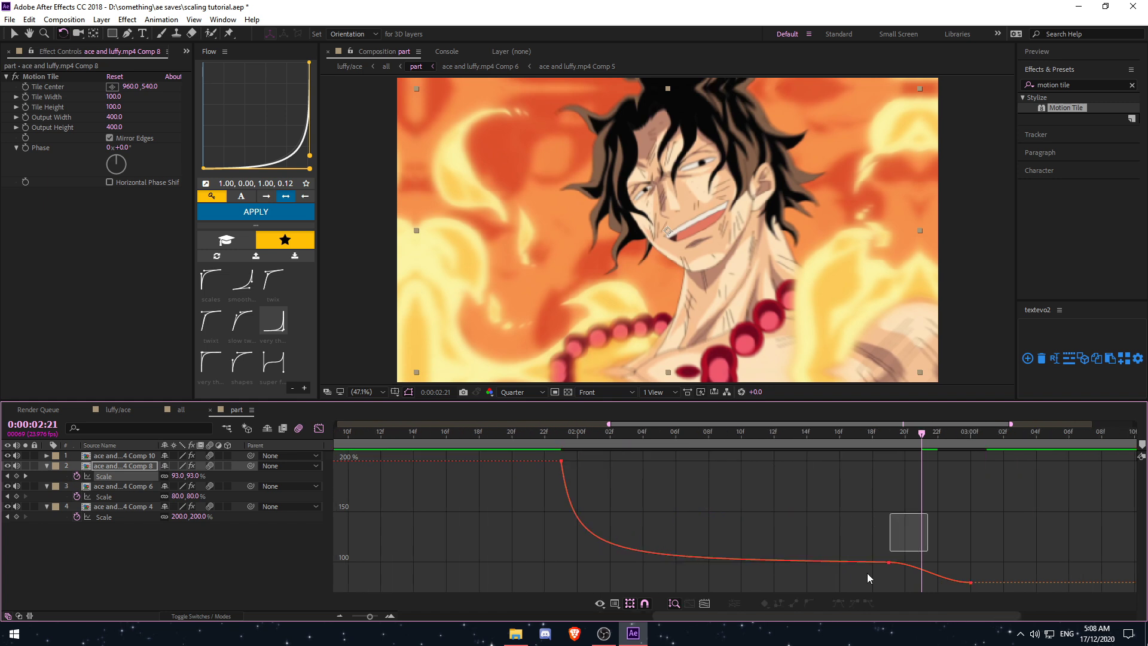
left_click_drag(868, 573, 863, 591)
left_click_drag(915, 563, 957, 568)
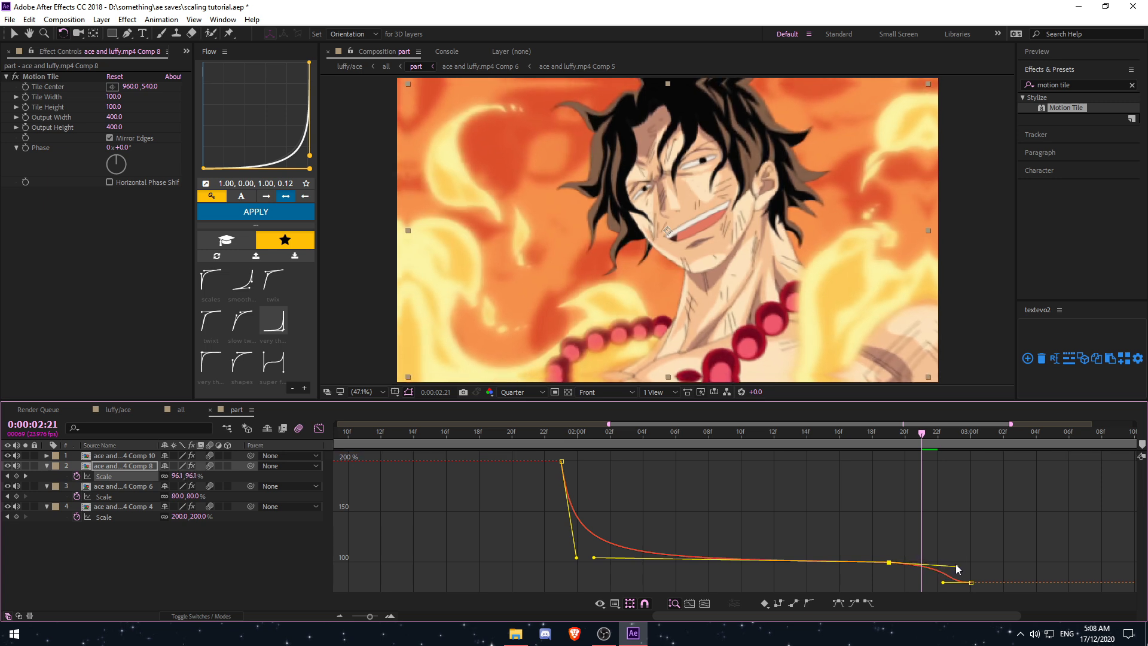
left_click(944, 583)
scroll(954, 576, "up", 3)
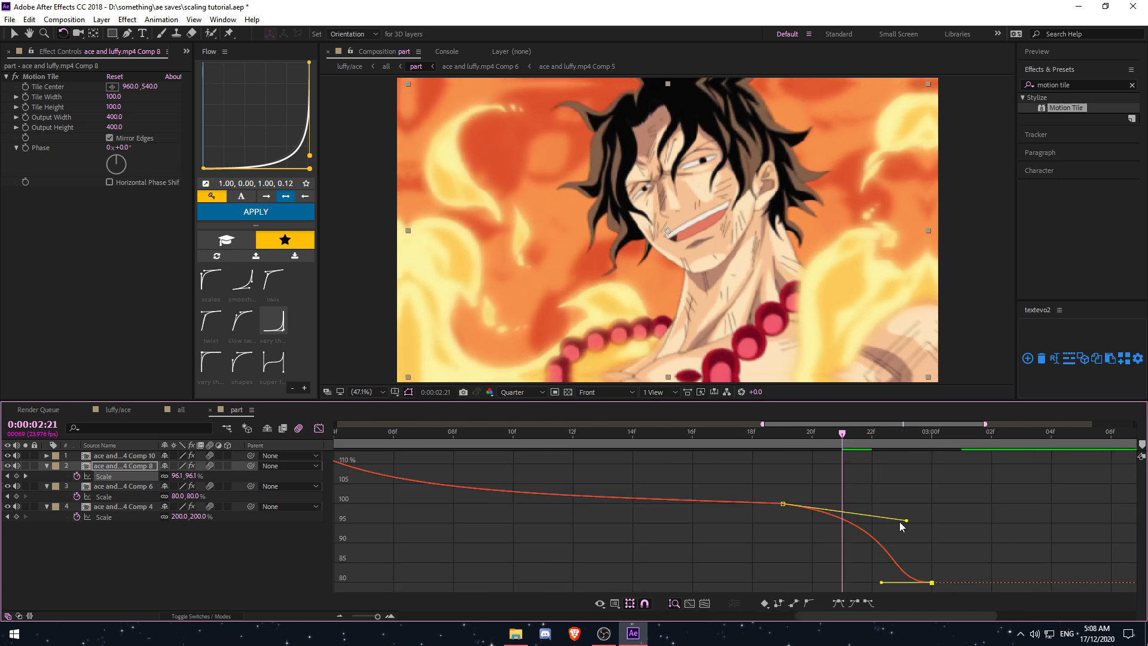
left_click_drag(907, 520, 909, 508)
left_click_drag(882, 582, 916, 538)
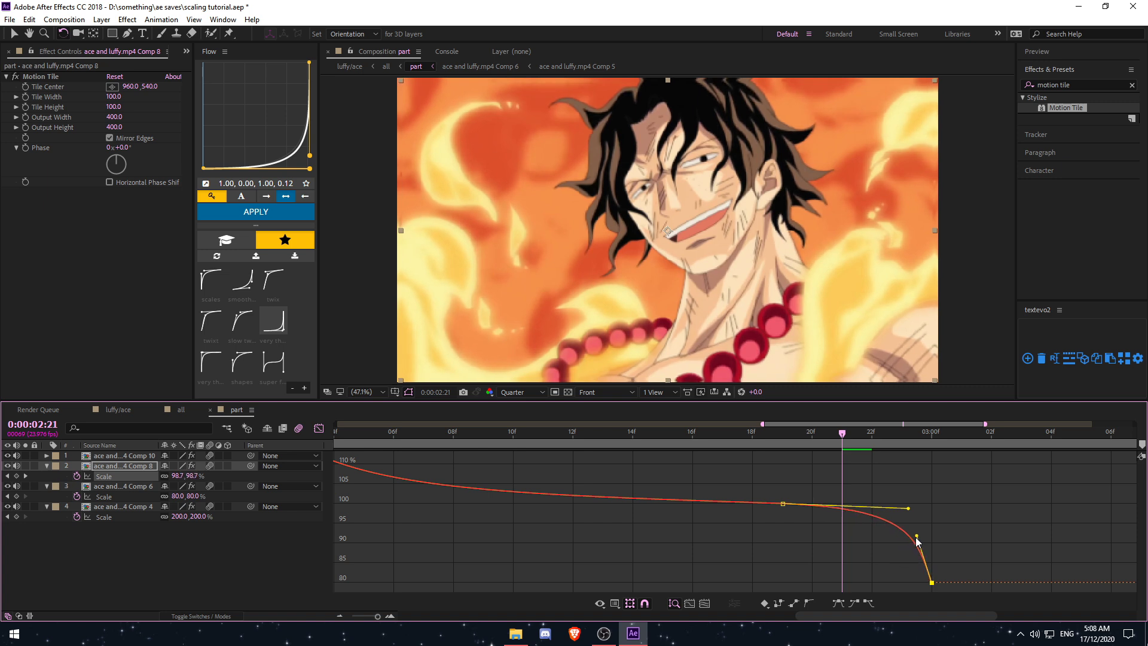
left_click(321, 429)
Play the composition from the start to check the scale transitions of the first three clips
scroll(596, 472, "down", 4)
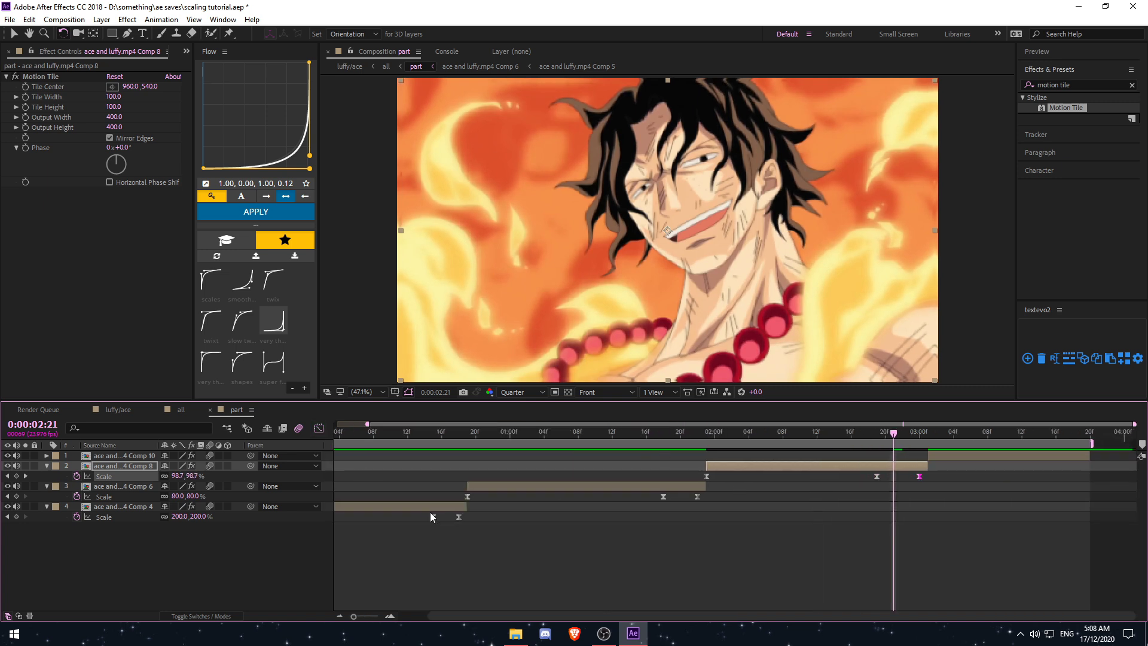
scroll(429, 512, "left", 2)
left_click_drag(362, 437, 307, 437)
key("space")
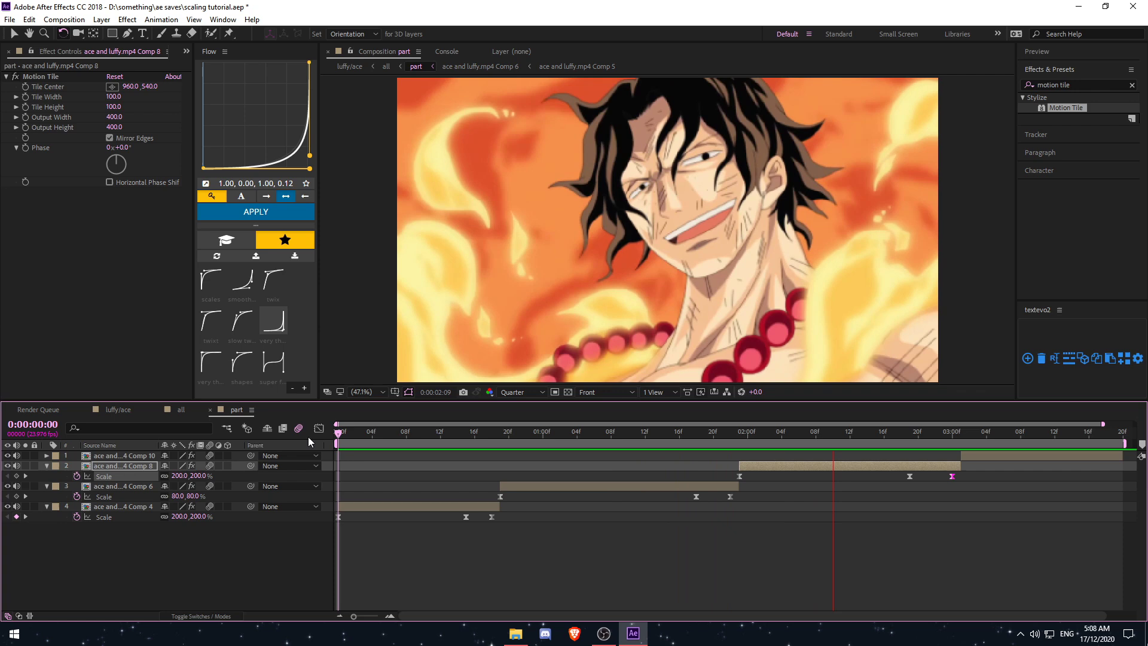
key("space")
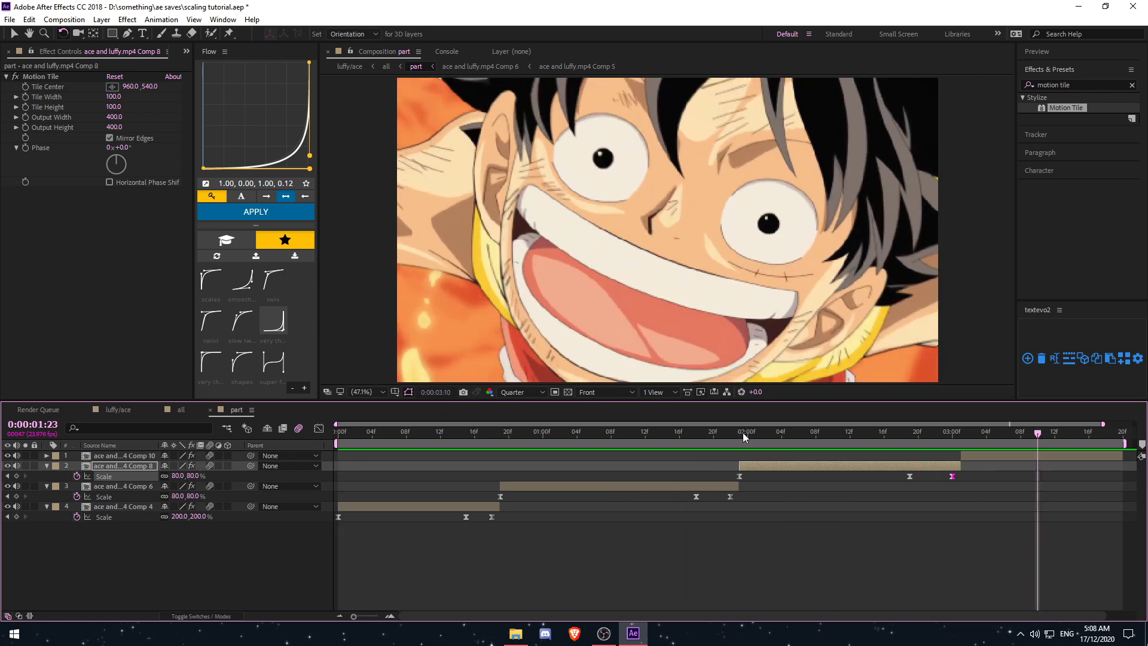
Refine Comp 8's opening Scale curve at 0:00:01:23 so that it drops more steeply right after the first keyframe
left_click(743, 433)
left_click_drag(702, 471, 918, 484)
key("shift+F3")
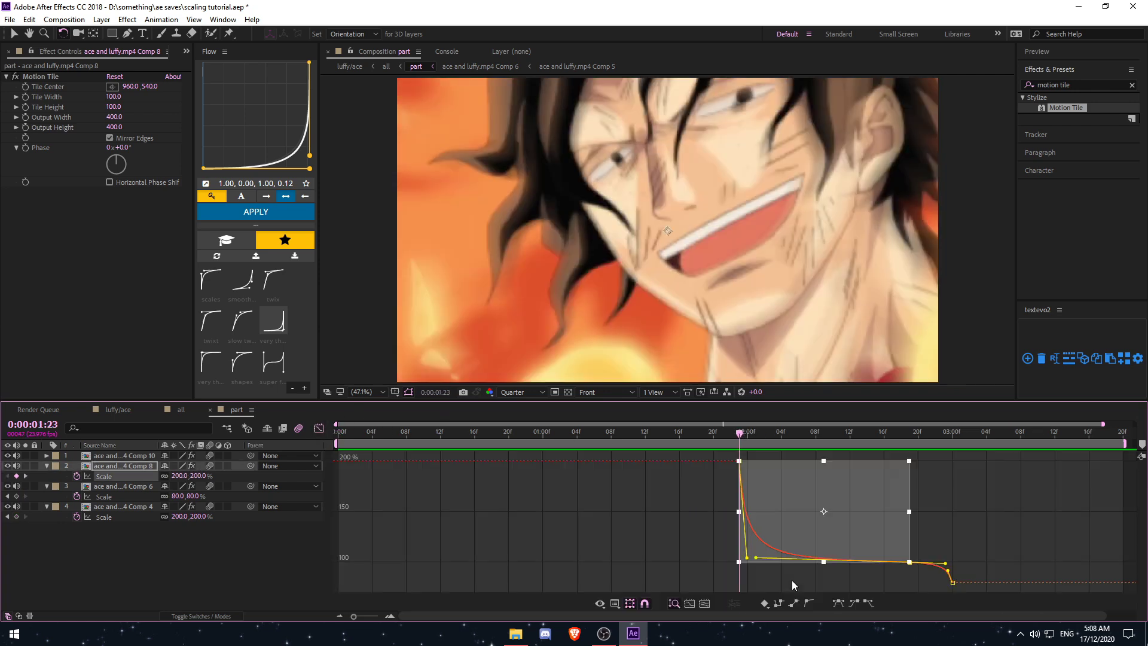
left_click(792, 568)
scroll(791, 568, "up", 2)
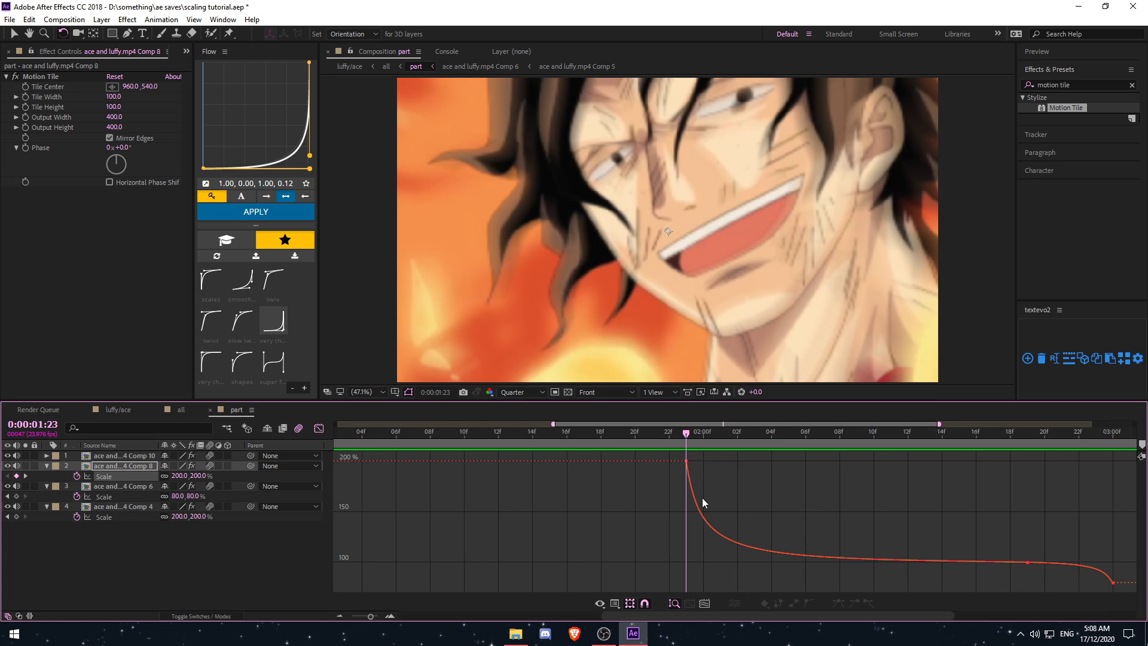
scroll(721, 527, "up", 2)
left_click_drag(711, 506, 554, 450)
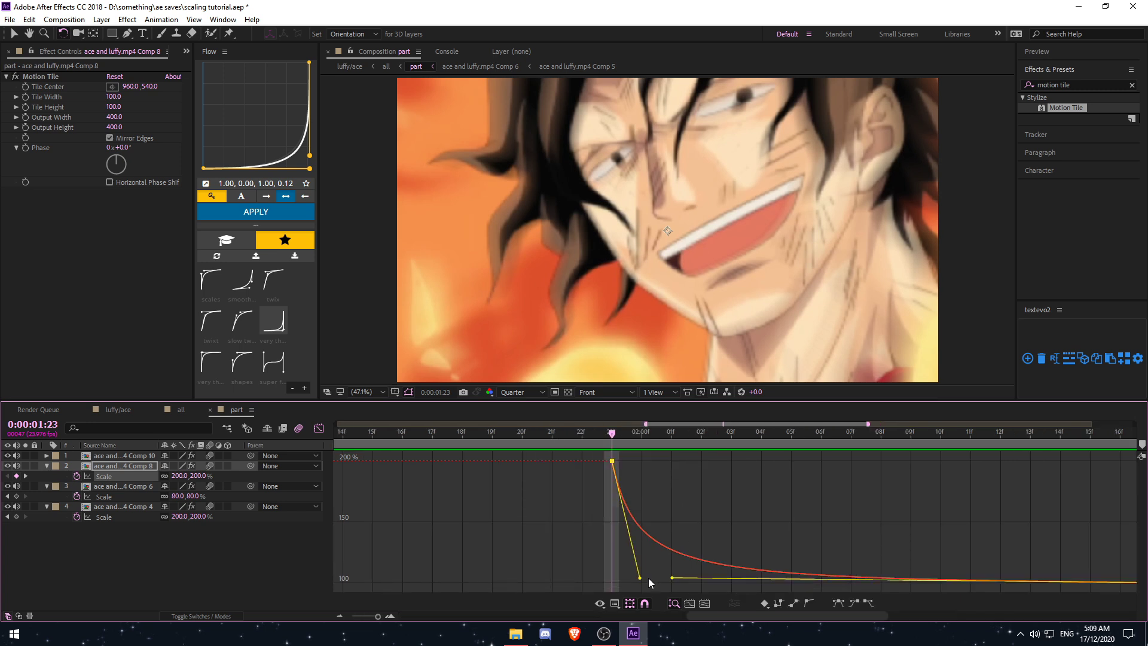
mouse_move(639, 577)
left_mouse_down()
mouse_move(624, 571)
mouse_move(648, 578)
mouse_move(640, 573)
left_mouse_up()
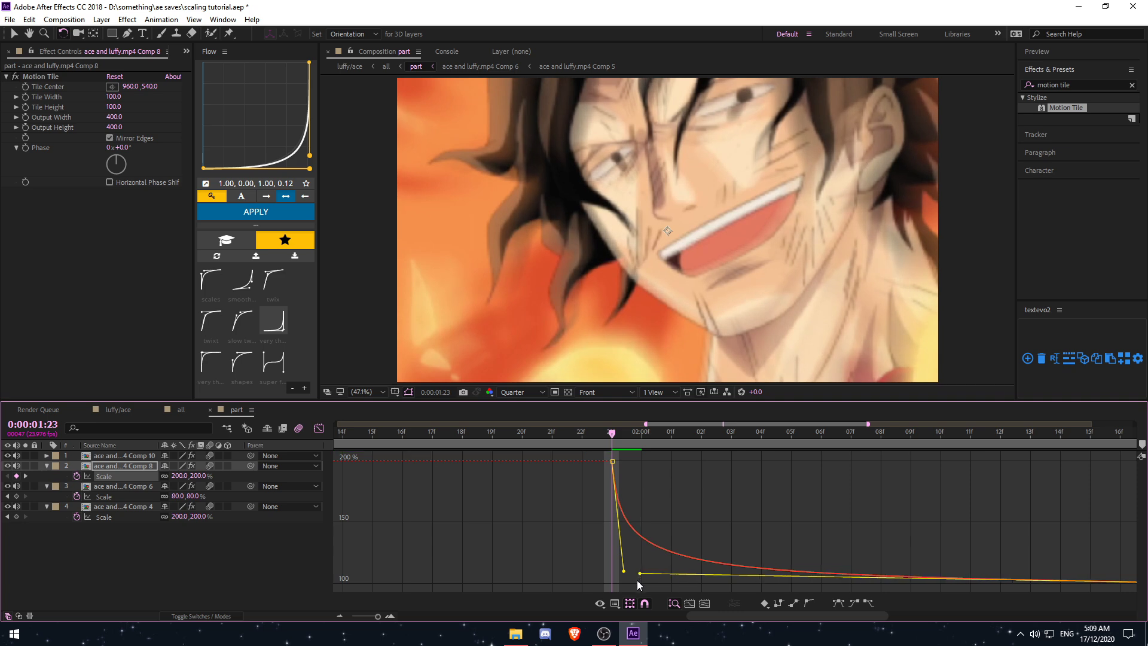
Return to the layer timeline and play the composition from the start to check the transitions between the first clips
left_click(319, 428)
key("minus")
key("minus")
left_click_drag(435, 435, 242, 440)
key("minus")
key("space")
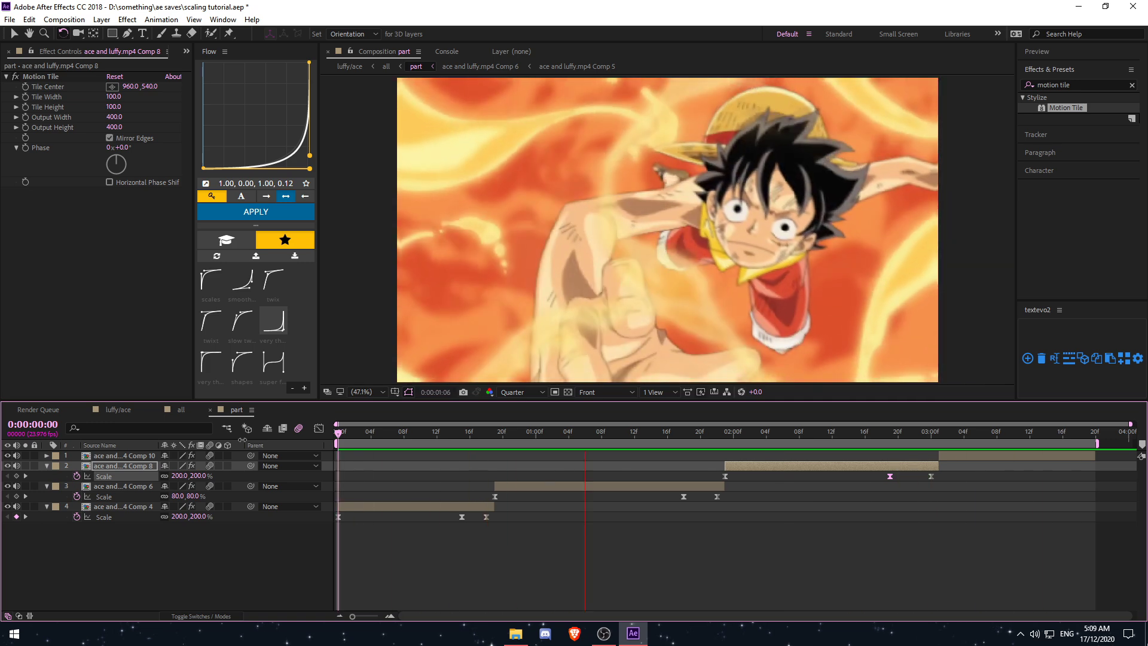
key("space")
left_click_drag(468, 433, 503, 441)
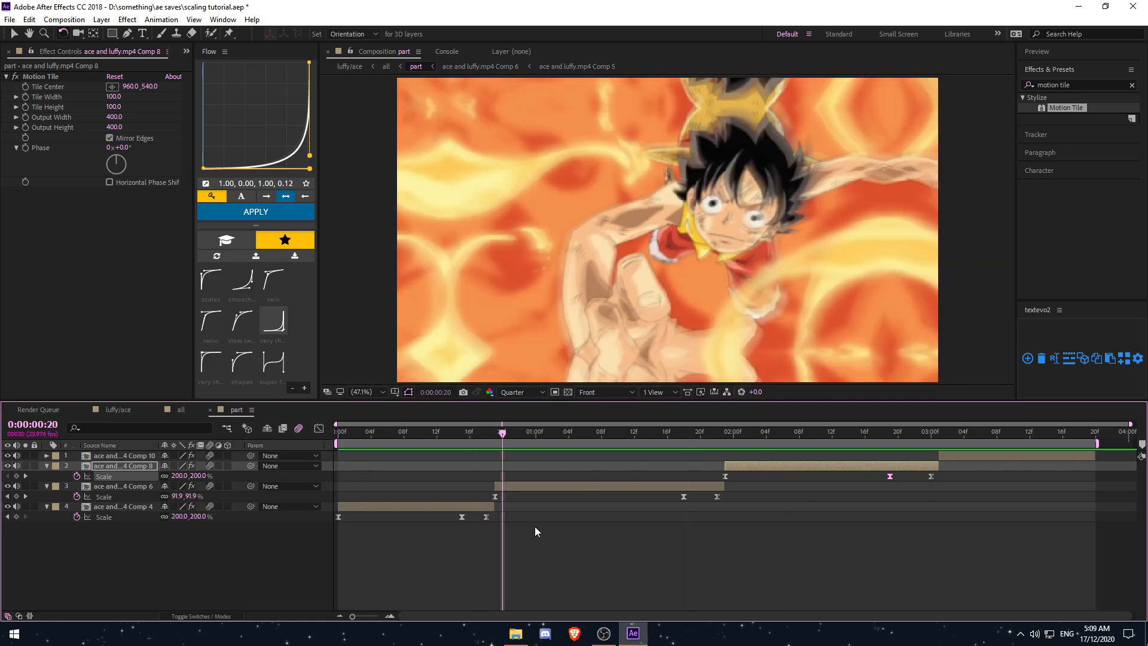
Refine Comp 4's closing Scale curve by shortening the outgoing ease handle of its 100% keyframe at 0:00:00:15
left_click_drag(535, 528, 449, 512)
left_click(319, 428)
scroll(560, 552, "up", 4)
scroll(558, 553, "left", 4)
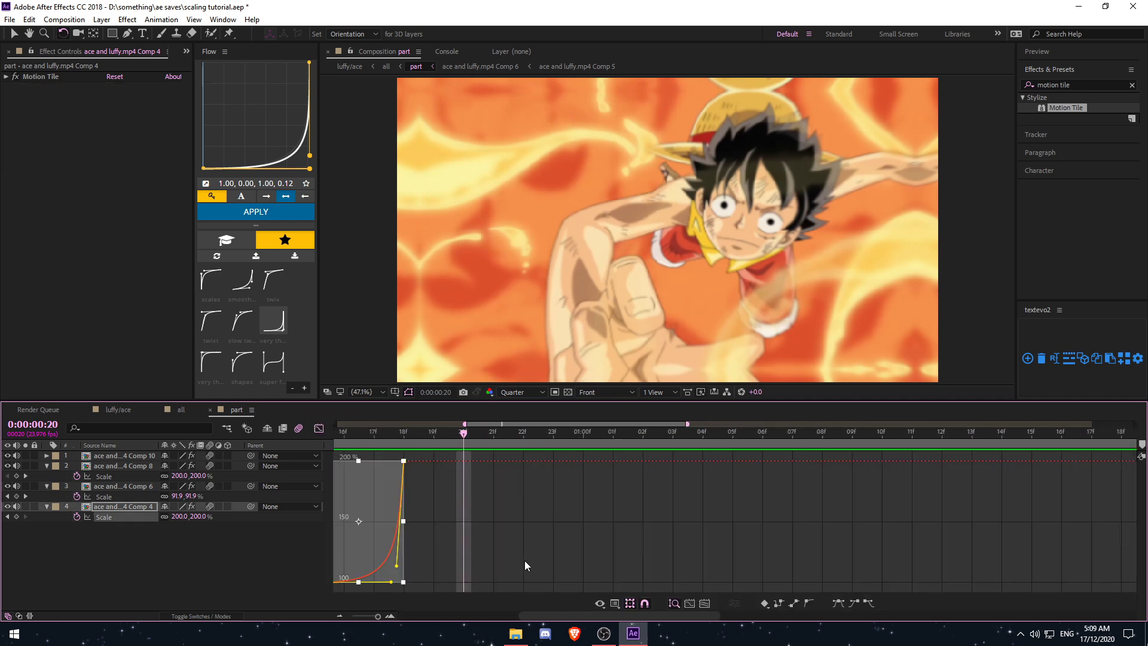
left_click_drag(590, 521, 506, 456)
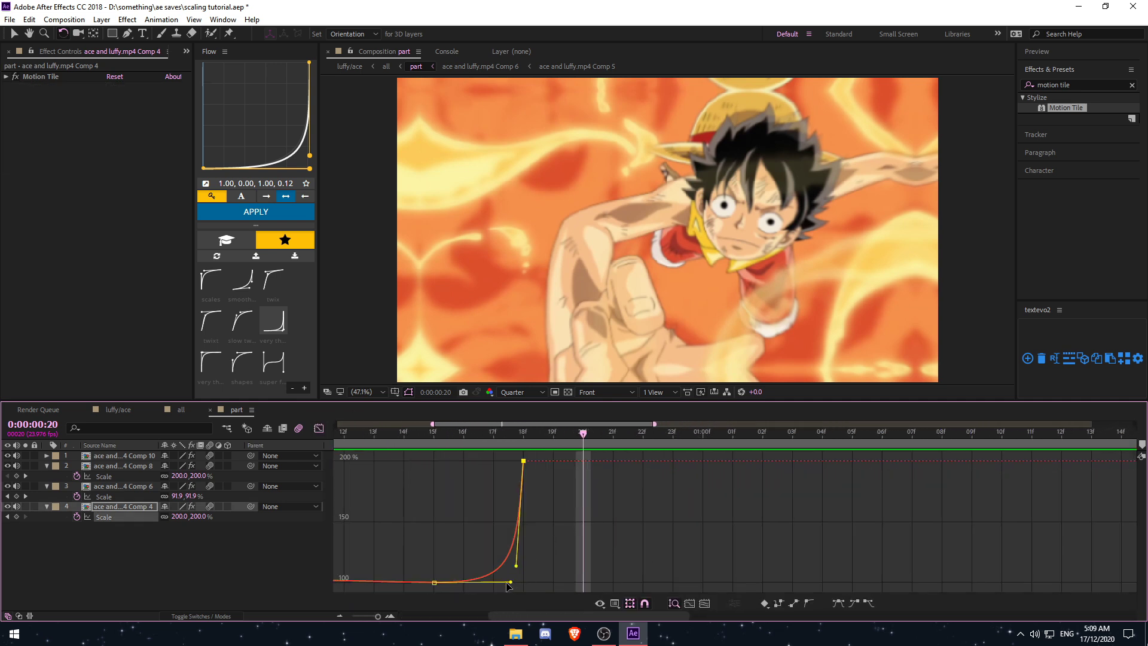
left_click_drag(507, 582, 497, 583)
left_click(318, 428)
scroll(378, 468, "down", 4)
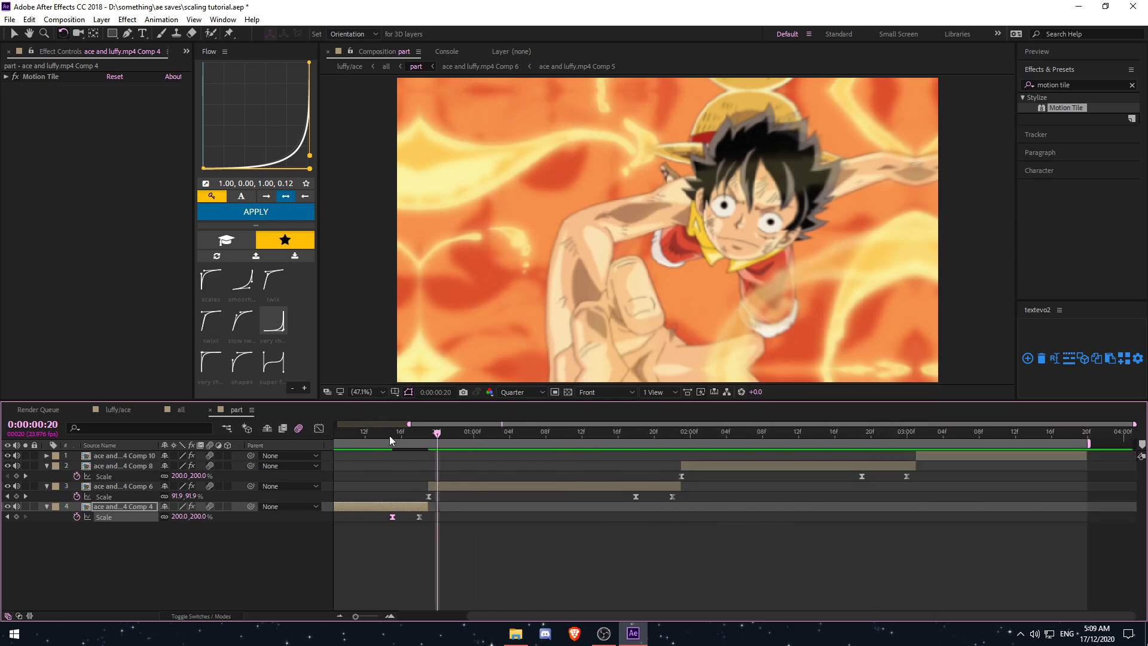
Play the composition from the start to check Comp 4's adjusted closing transition
key("Home")
key("space")
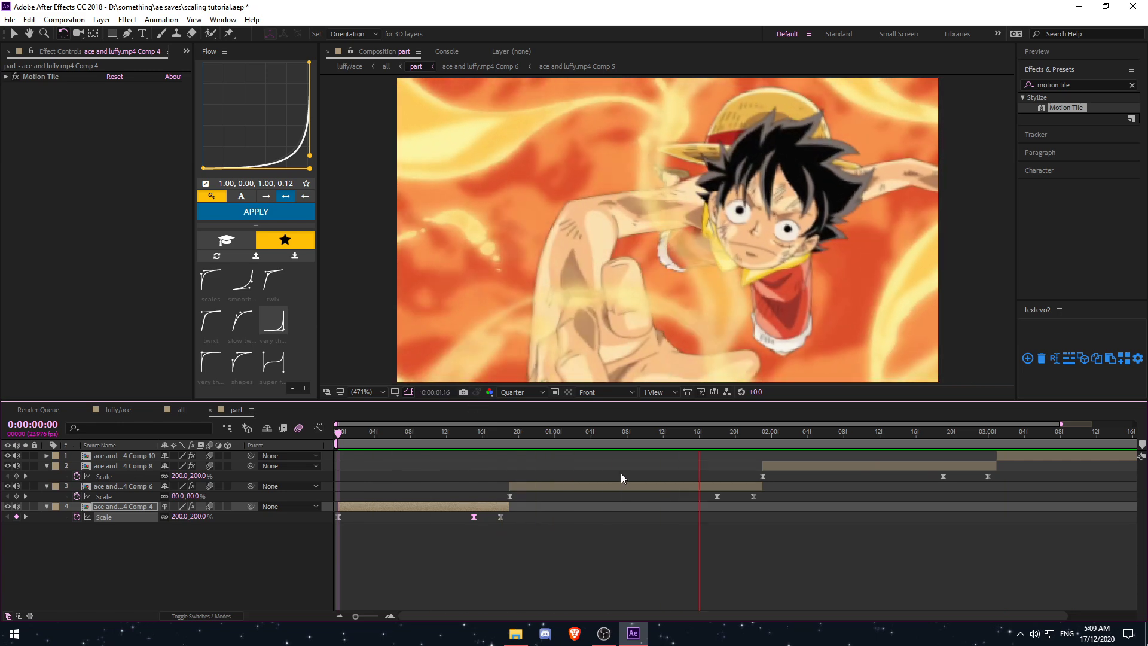
key("space")
Set Comp 10's Scale to 200% at its first frame, 0:00:03:01, and start keyframing it there
left_click(932, 457)
left_click(911, 431)
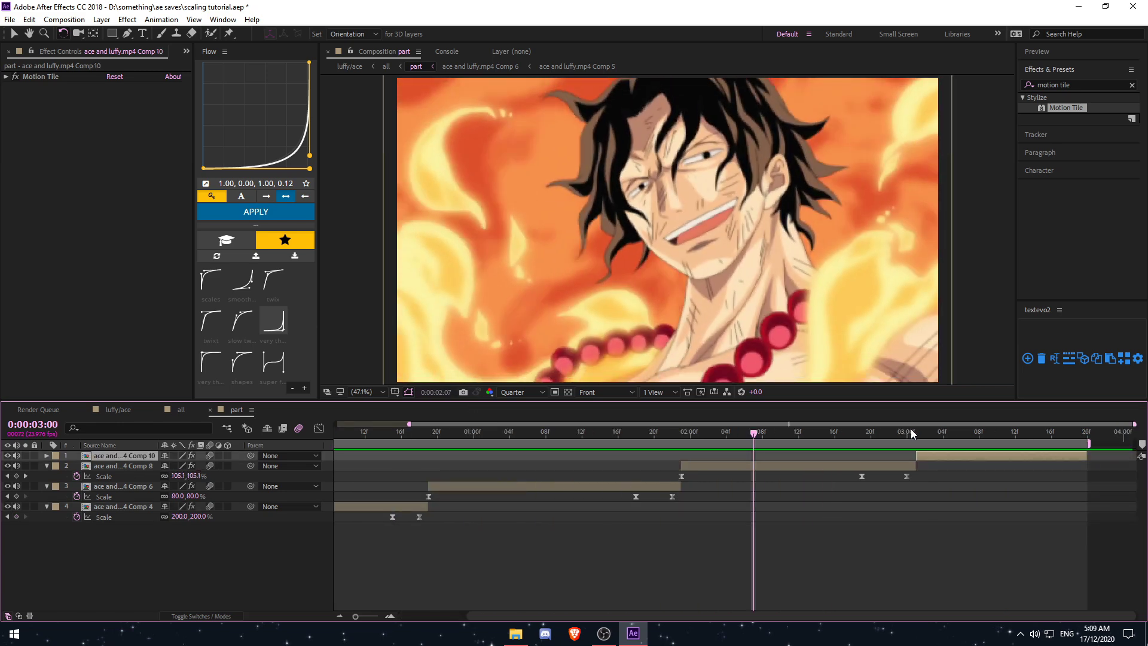
left_click(913, 432)
key("s")
left_click(907, 432)
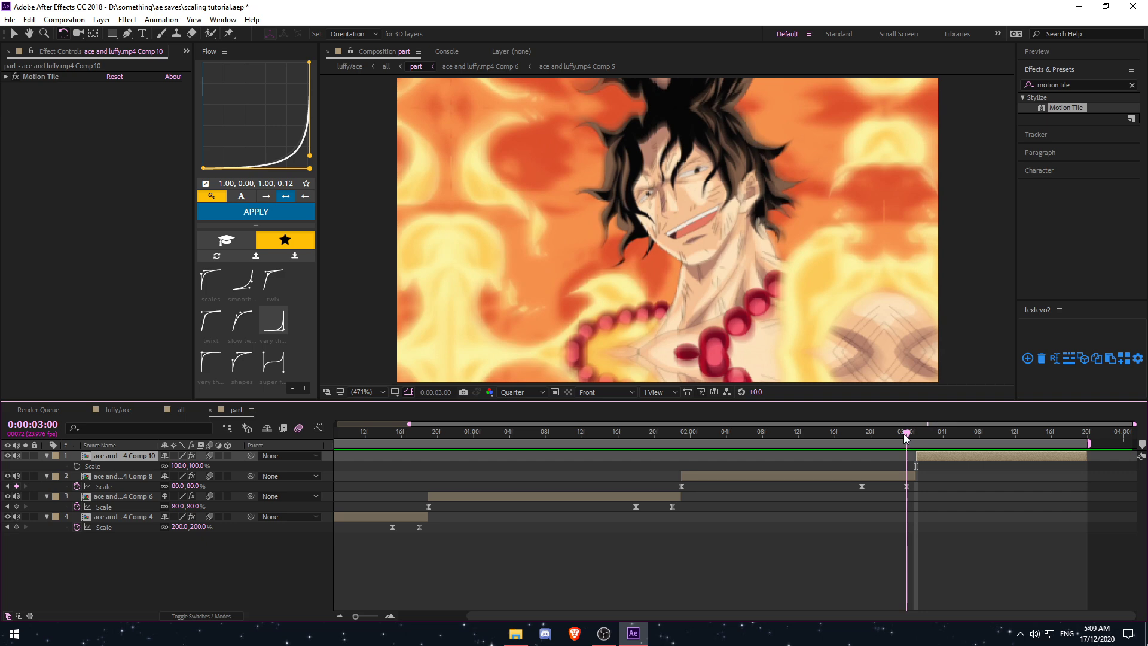
left_click_drag(906, 438, 918, 437)
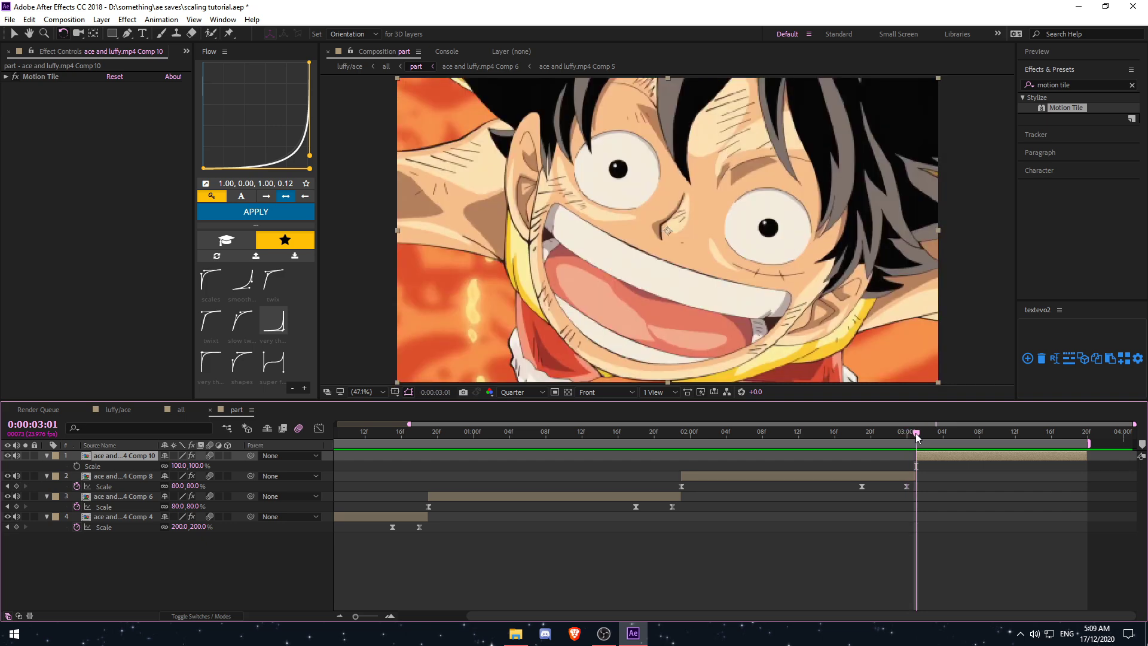
left_click(204, 468)
type("200")
key("Return")
left_click(75, 467)
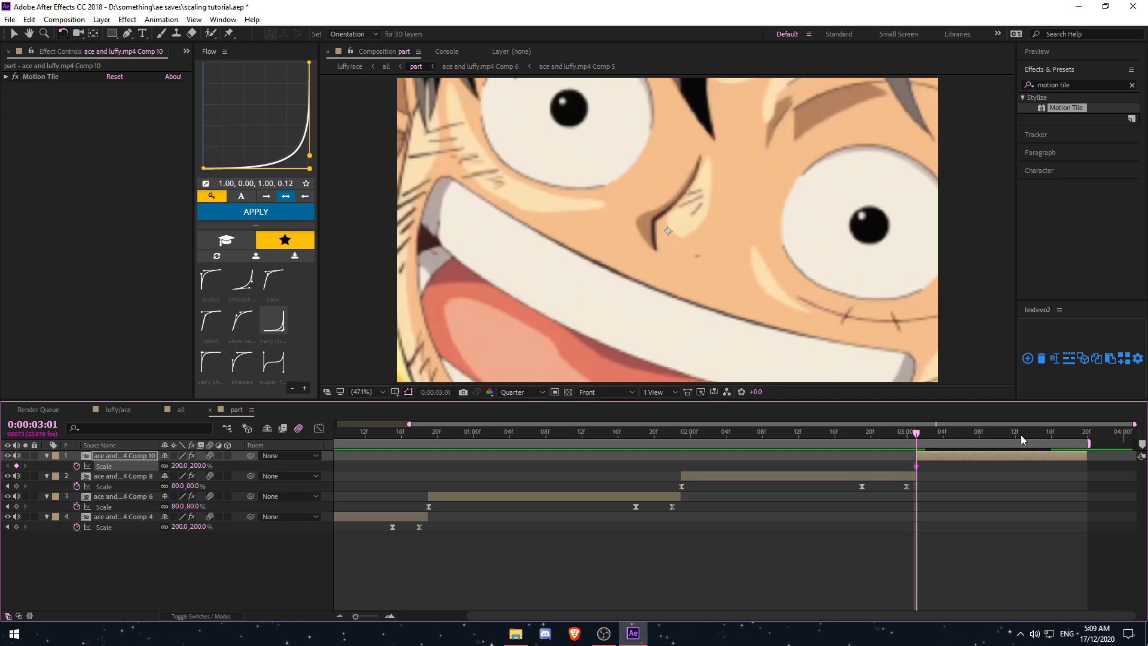
Add a Scale keyframe of 100% on Comp 10 at 0:00:03:19
left_click_drag(1022, 440, 1082, 439)
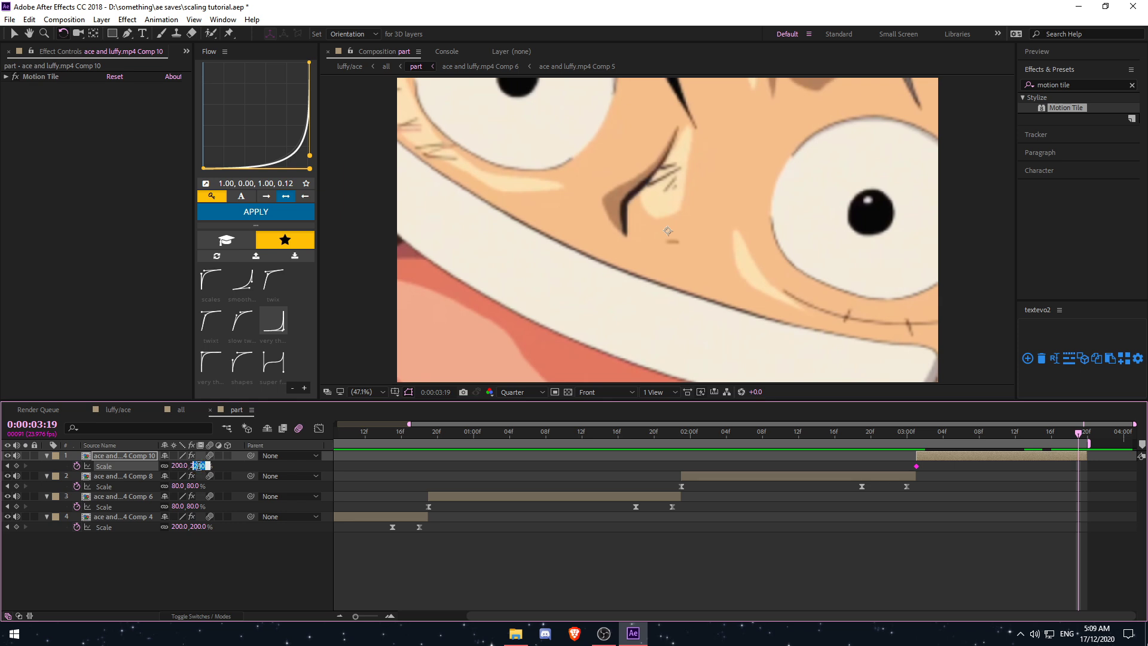
type("100")
key("Return")
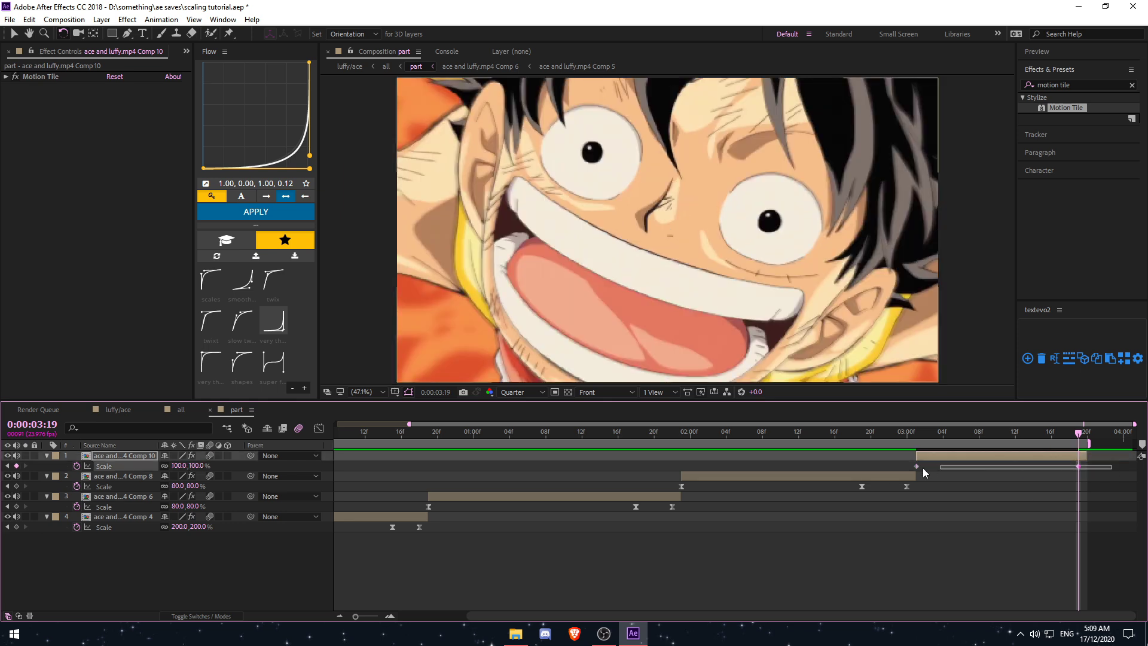
Apply Easy Ease to Comp 10's Scale keyframes and reshape the curve to drop steeply from 200% and flatten out toward 100%
key("F9")
left_click(319, 428)
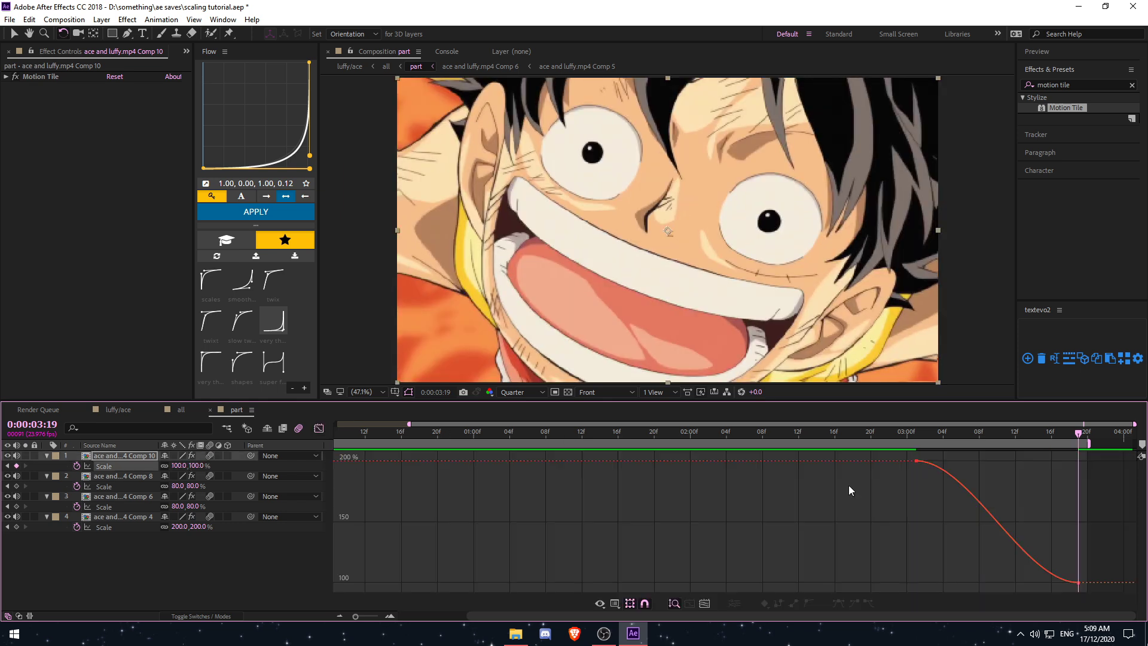
left_click_drag(888, 450, 921, 495)
left_click_drag(972, 464, 931, 574)
left_click_drag(1026, 583, 934, 577)
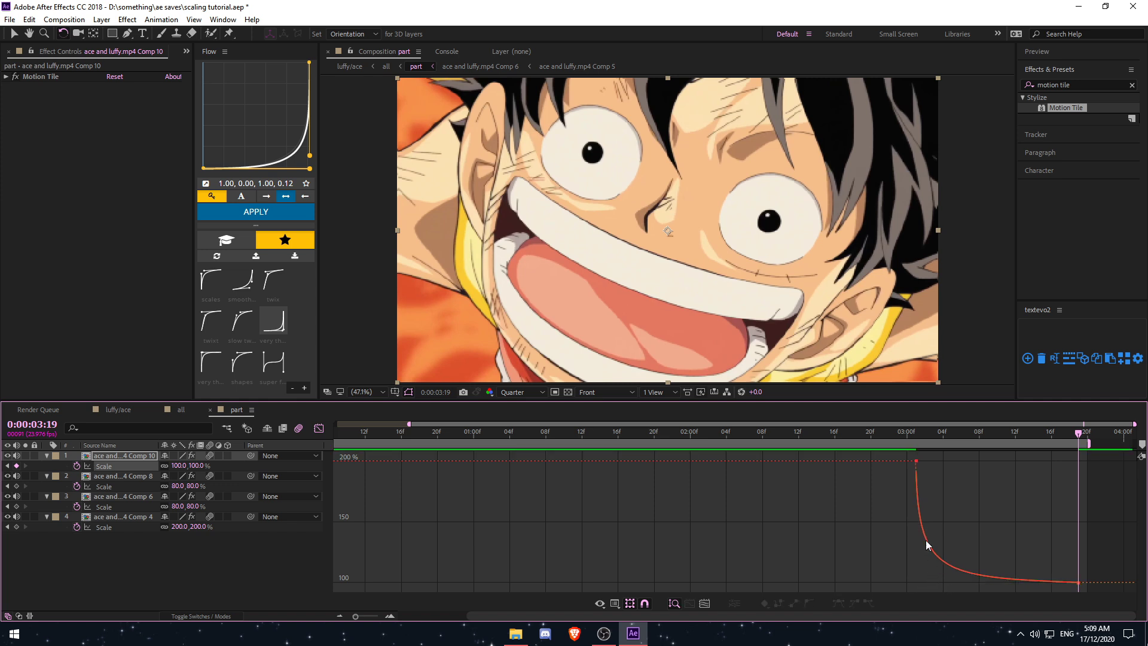
left_click_drag(954, 478, 880, 458)
mouse_move(917, 573)
left_mouse_down()
mouse_move(940, 576)
mouse_move(926, 569)
left_mouse_up()
left_click(321, 426)
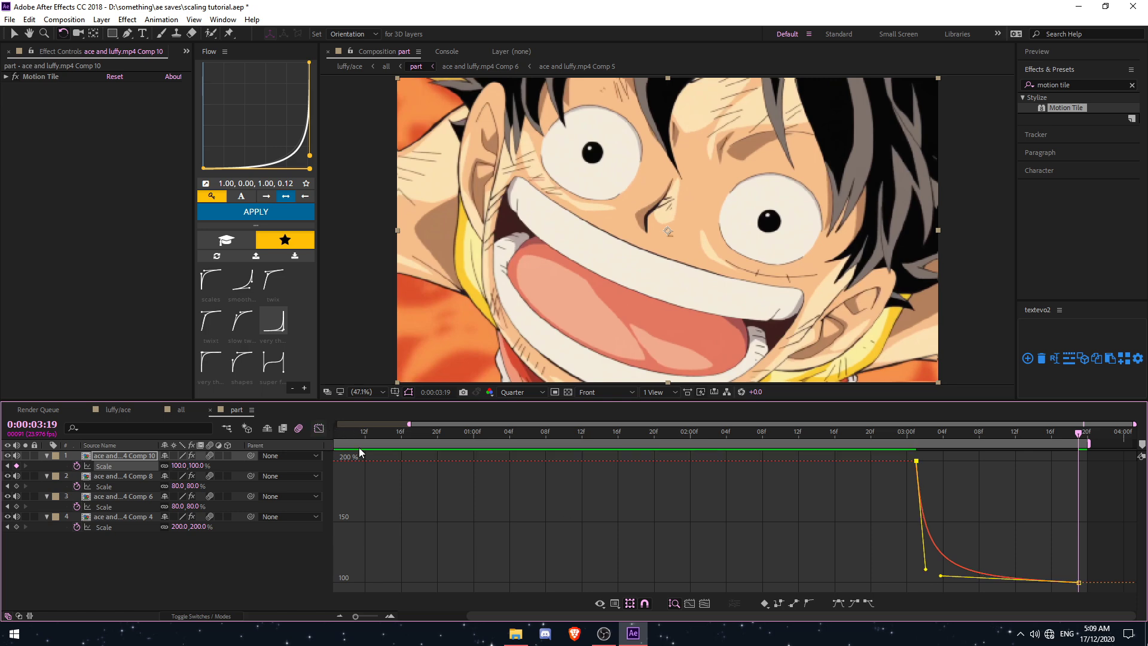
Play the whole composition from the start to check the scale transitions of all four clips
scroll(435, 469, "down", 1)
left_click_drag(443, 437, 243, 447)
key("space")
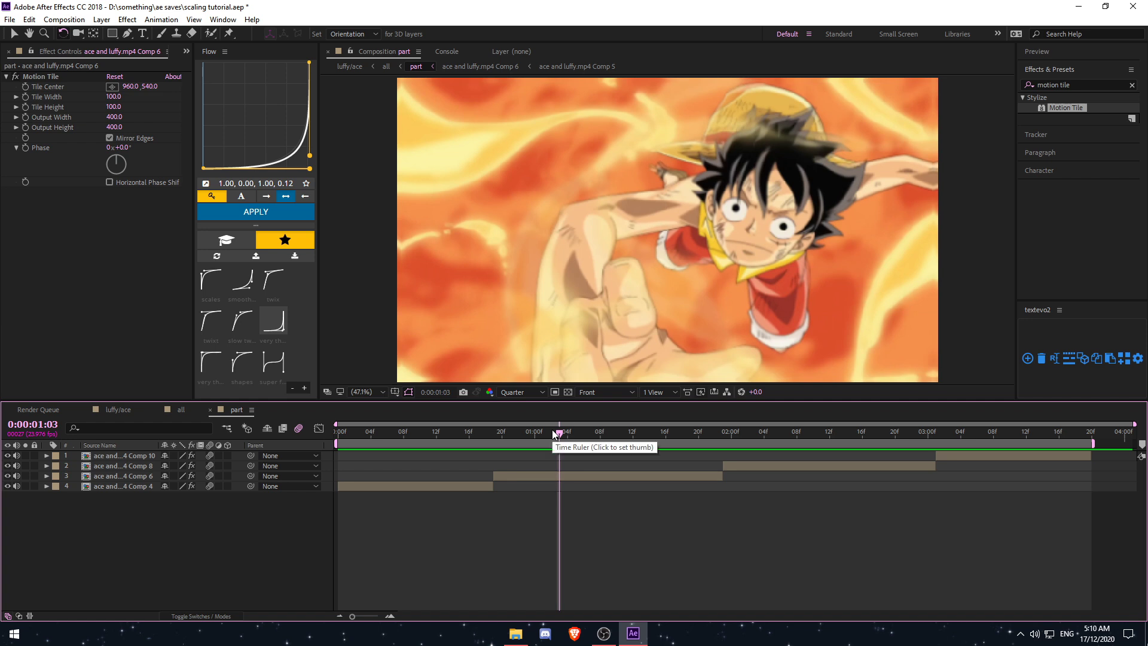
Add a null layer directly above Comp 6 starting at 0:00:01:03 and trim its end to 0:00:01:11
left_click(569, 476)
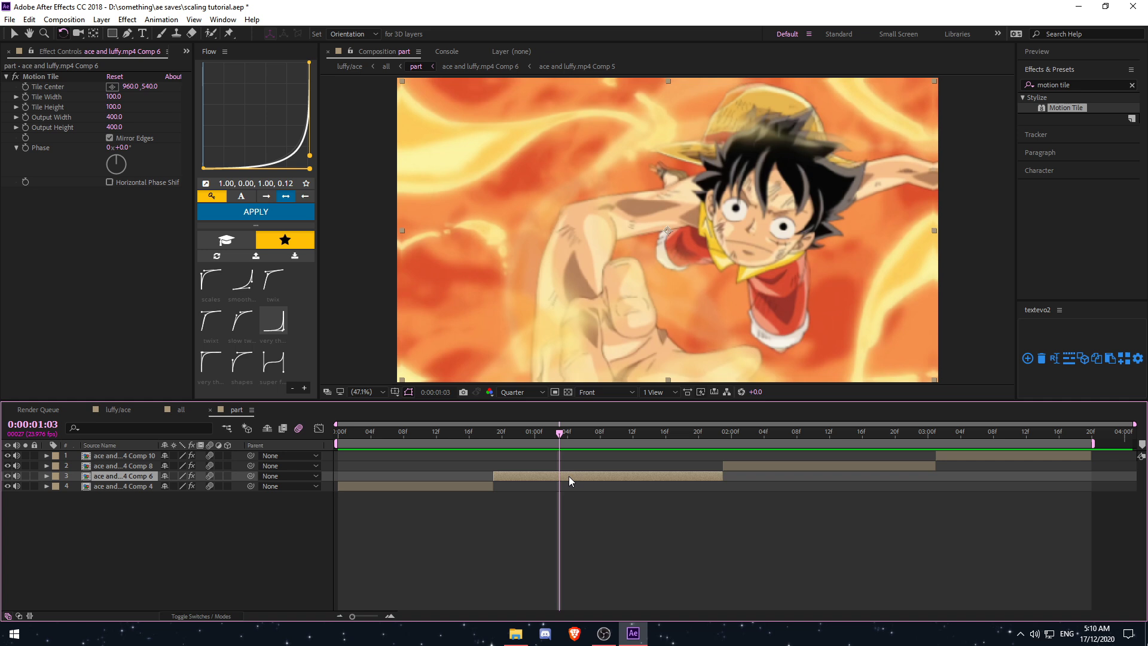
key("s")
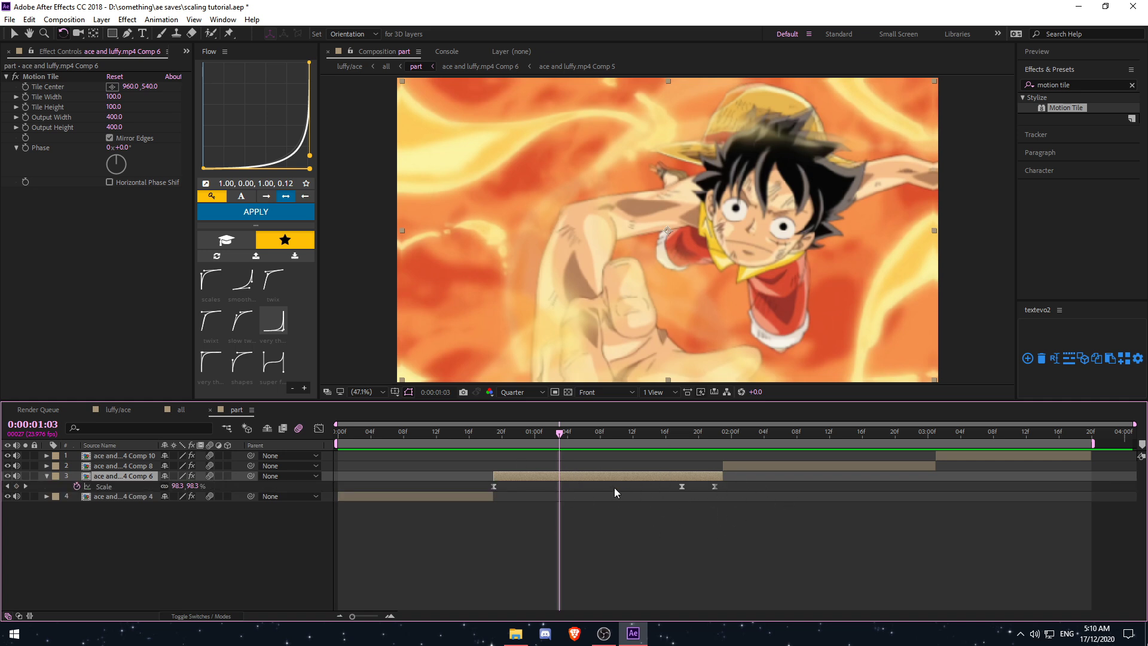
key("s")
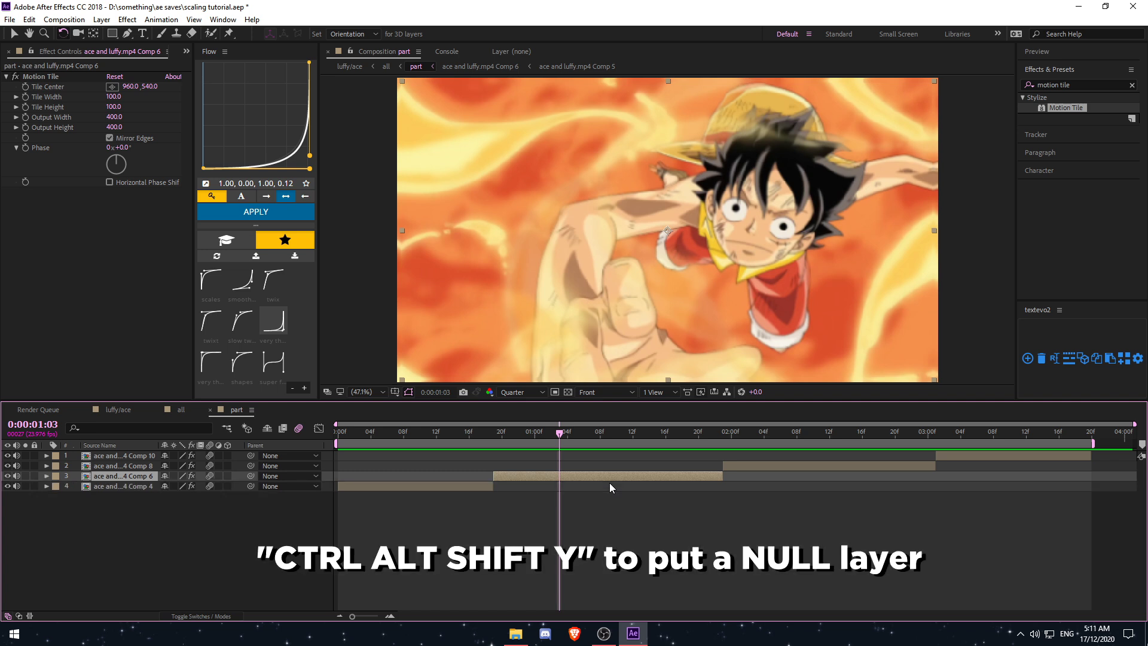
key("ctrl+alt+shift+y")
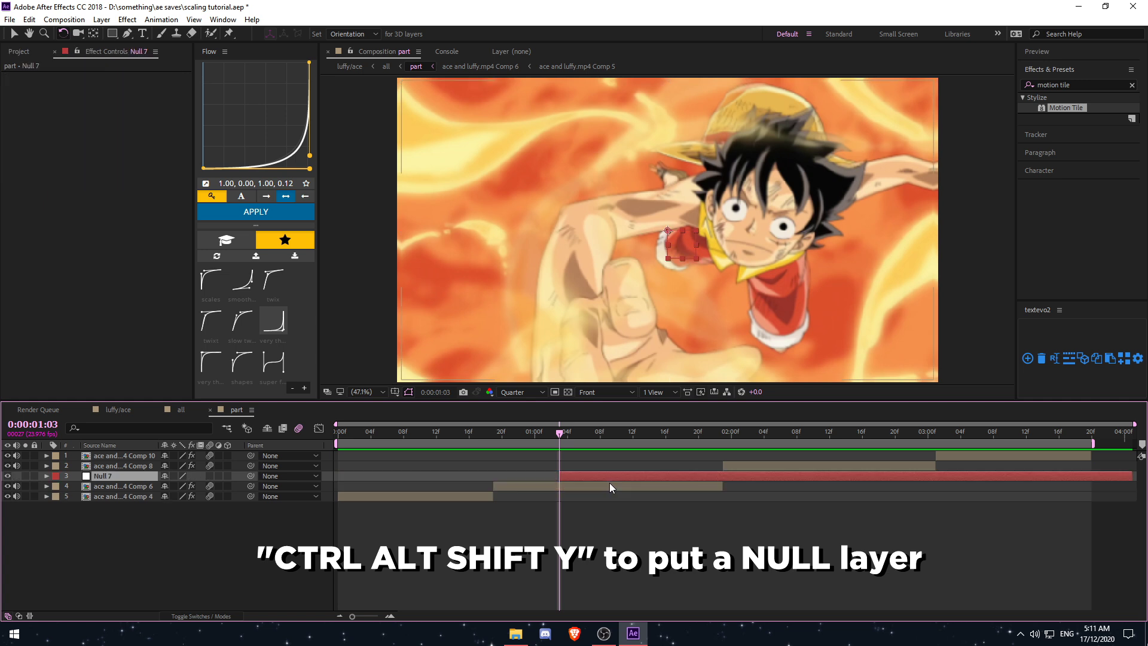
left_click_drag(610, 438, 641, 434)
key("alt+]")
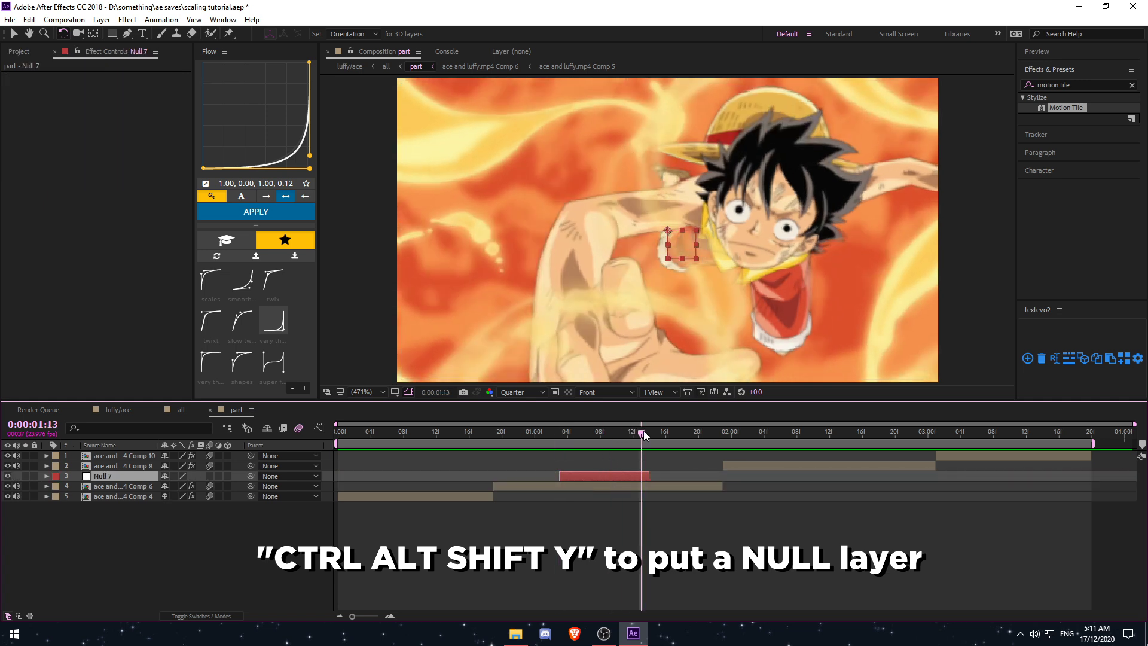
key("Page_Up")
key("Page_Up")
key("alt+]")
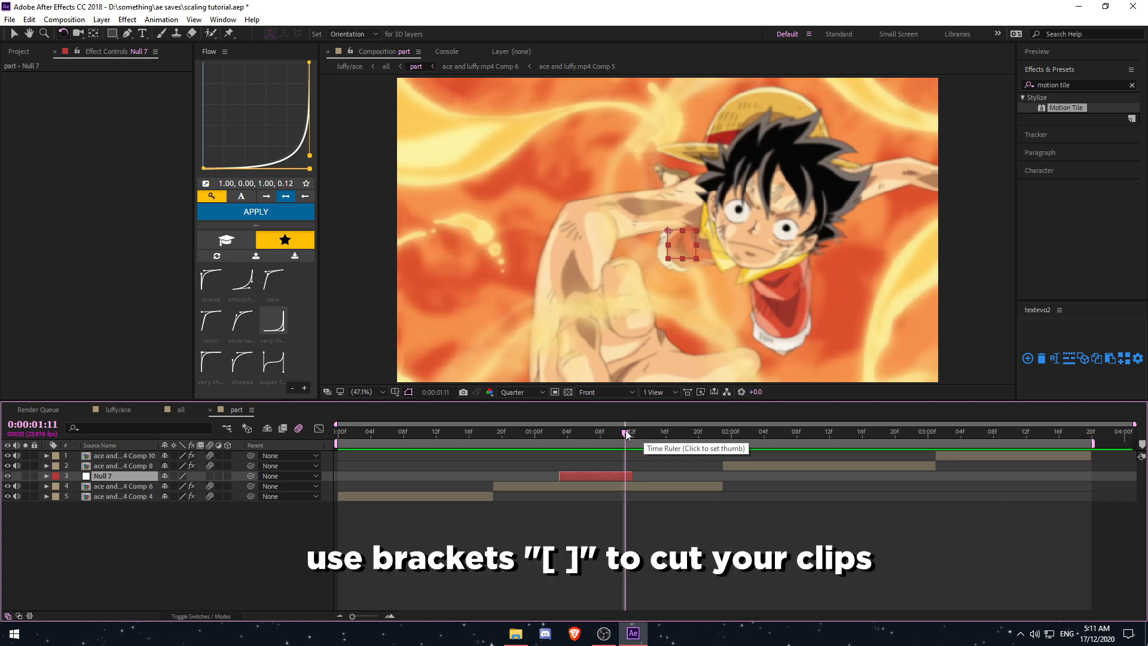
left_click_drag(626, 435, 567, 438)
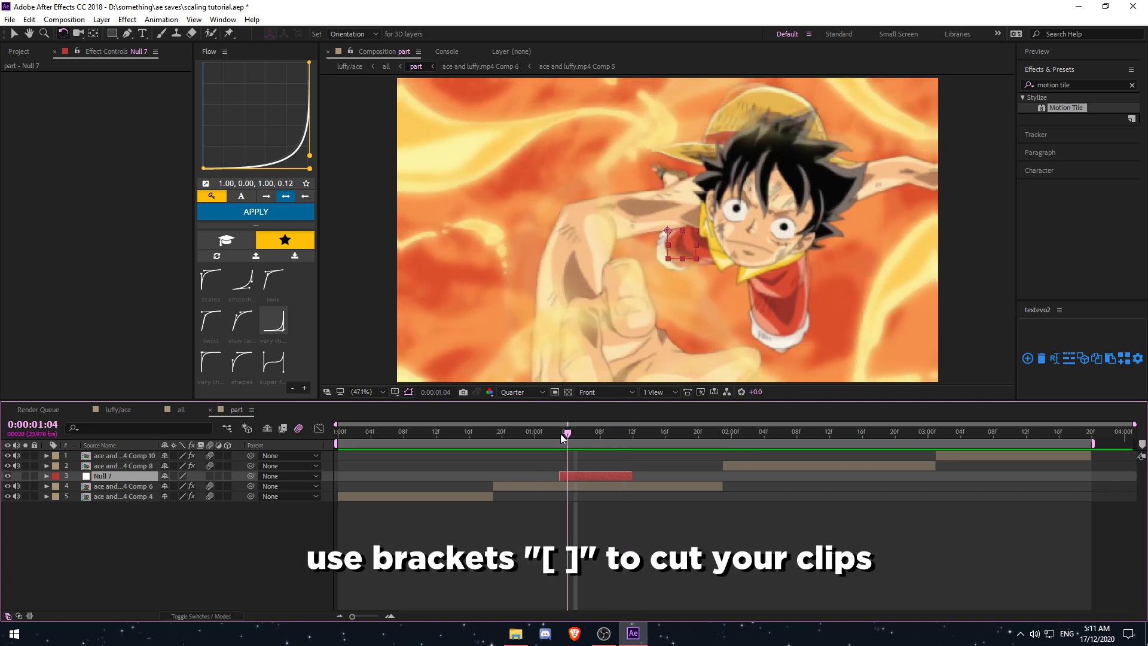
left_click(561, 435)
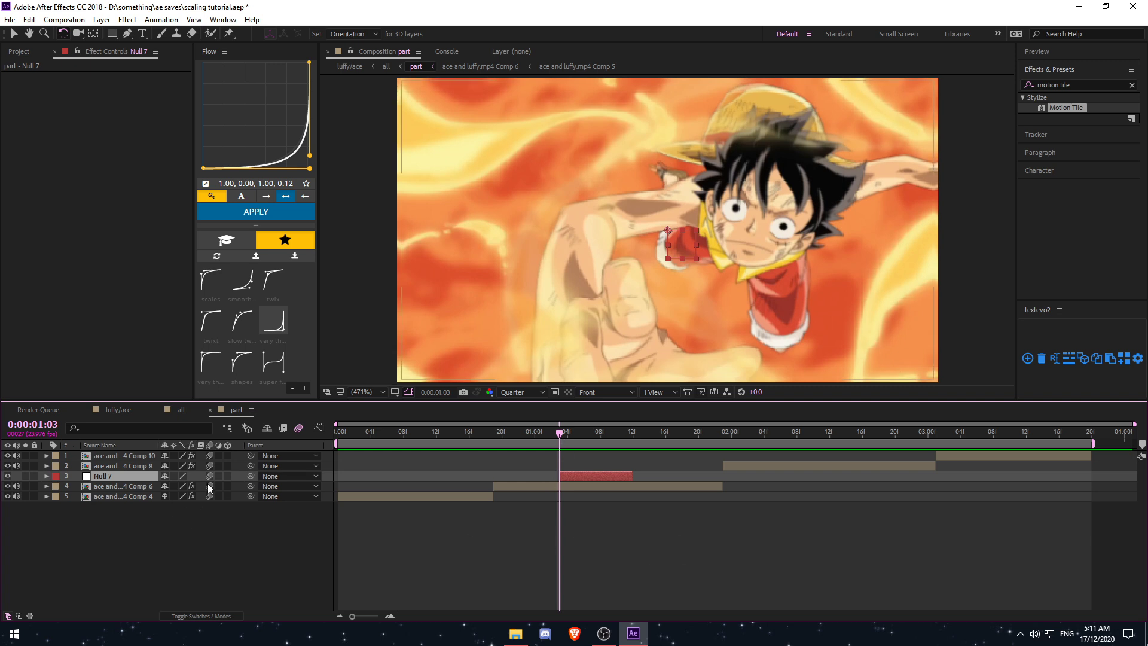
Parent Comp 6 to the null and keyframe the null's Scale from 100% at 0:00:01:03 to 120% at 0:00:01:11
left_click_drag(252, 486, 129, 477)
key("s")
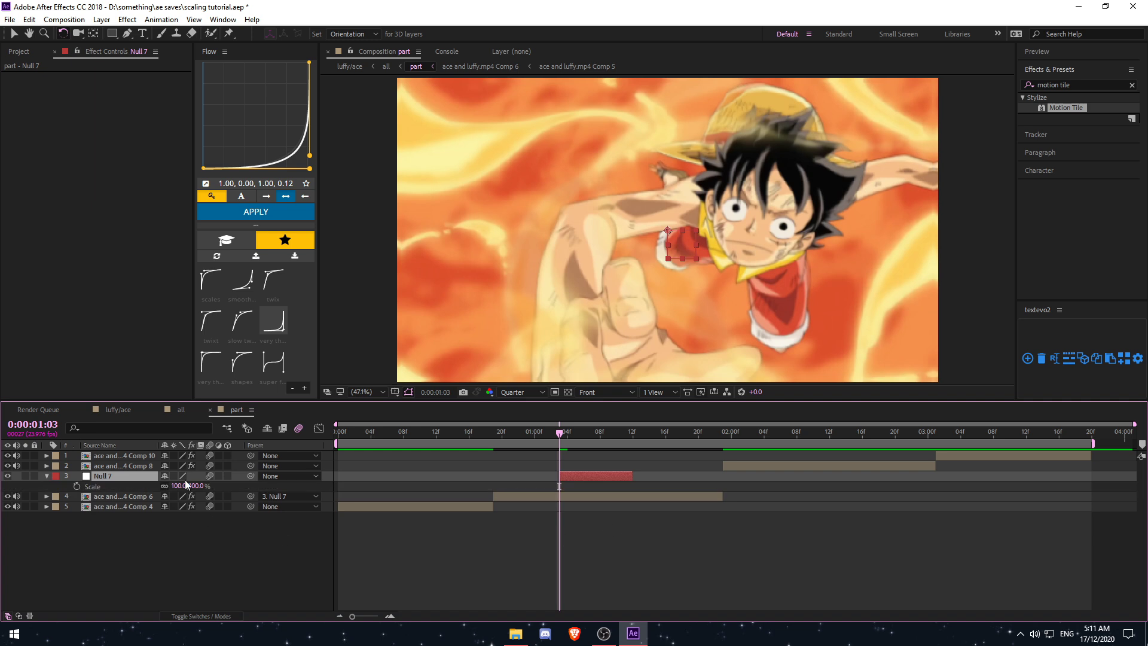
left_click(77, 486)
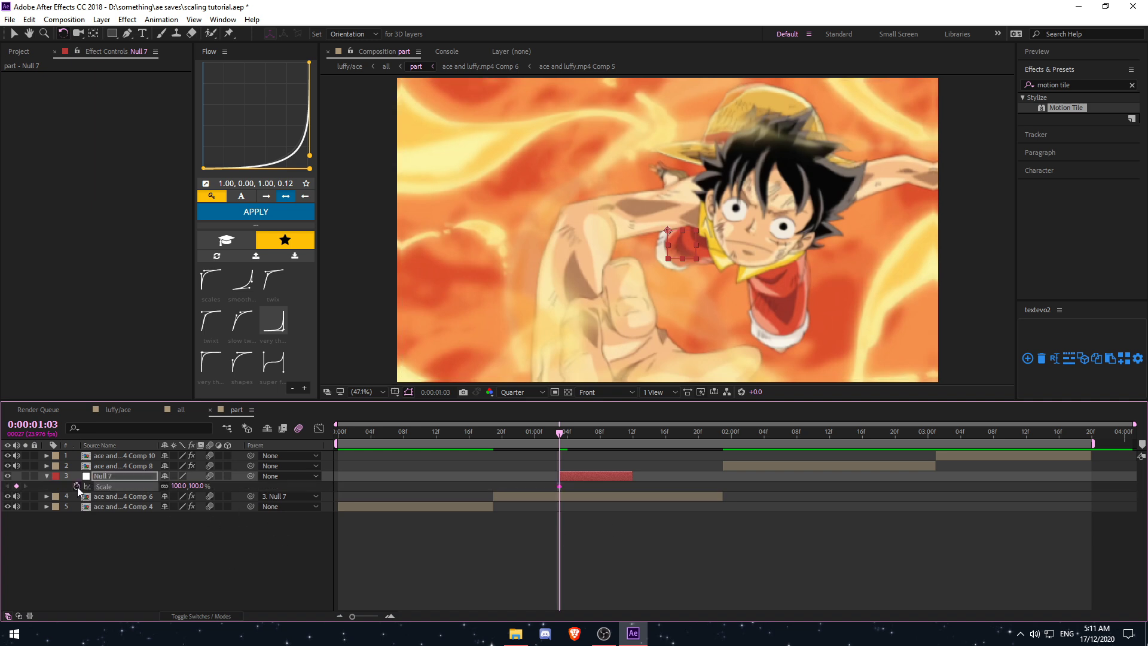
key("o")
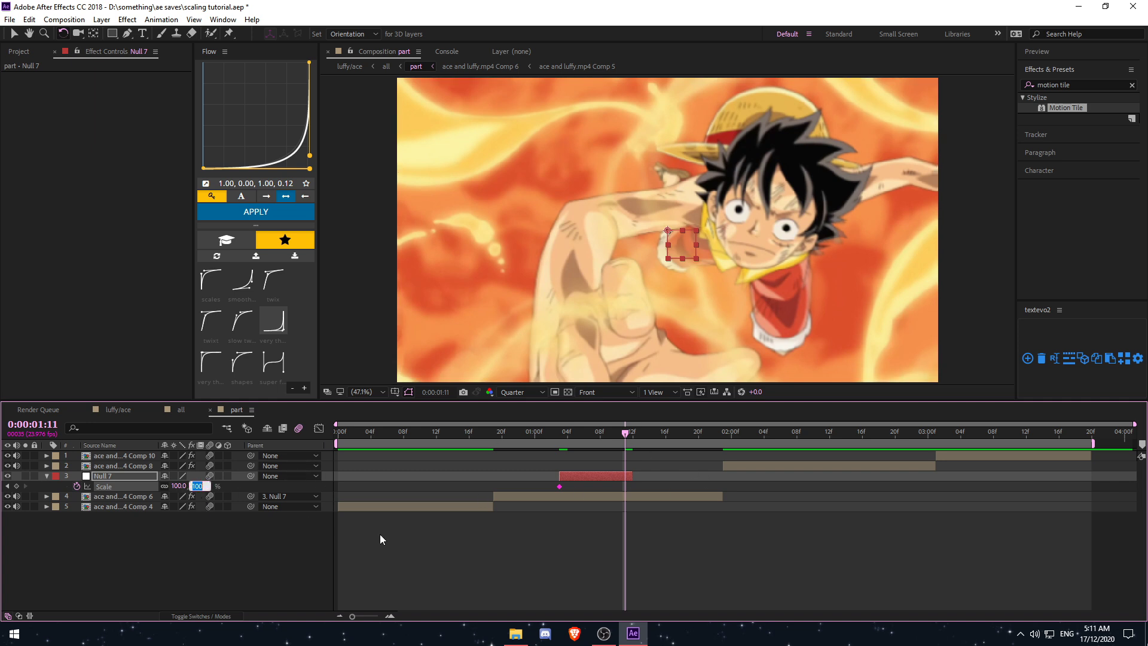
type("120")
key("Return")
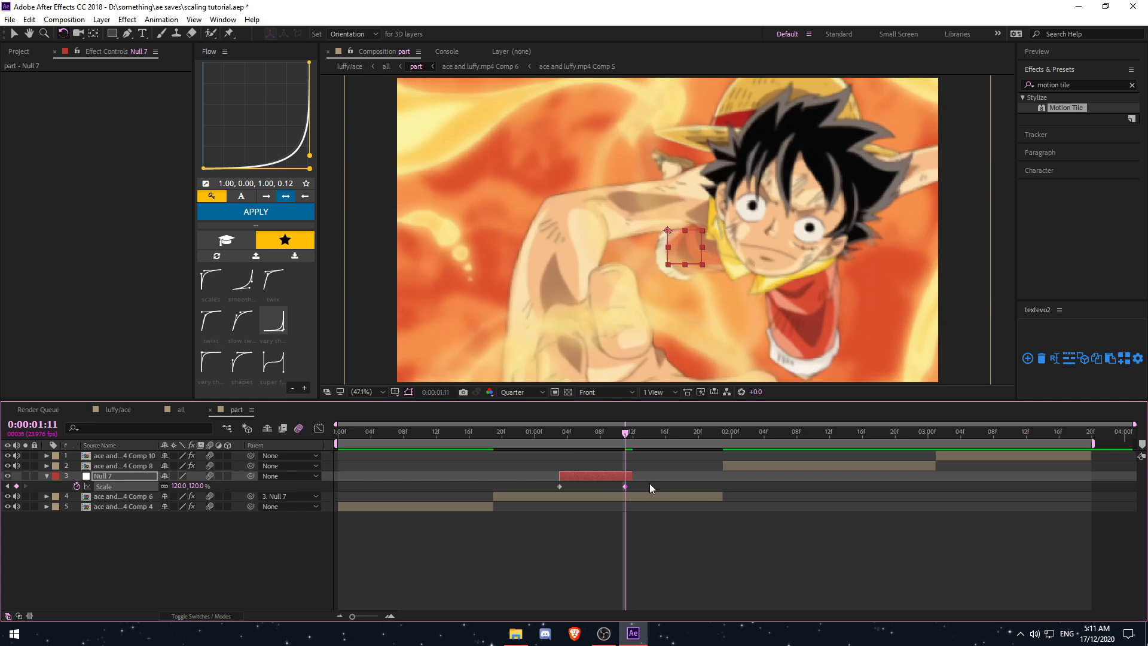
Apply Easy Ease to the null's Scale keyframes and reshape the curve to rise steeply from 100% and flatten toward 120%
key("F9")
left_click(318, 428)
left_click_drag(571, 528, 660, 451)
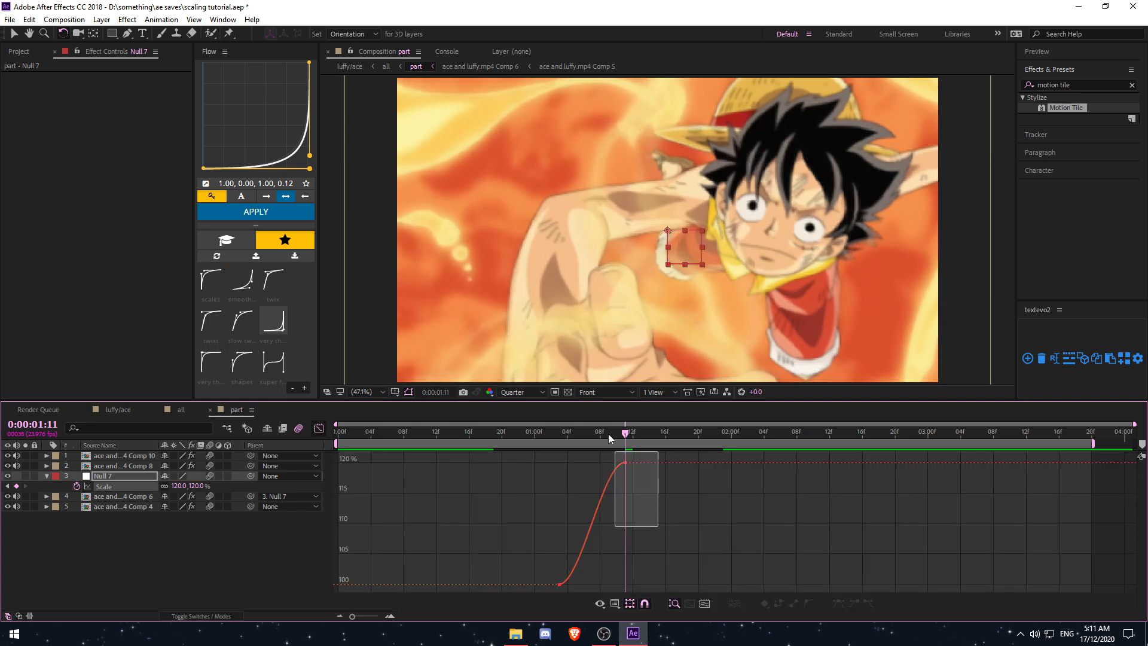
left_click_drag(542, 584, 502, 491)
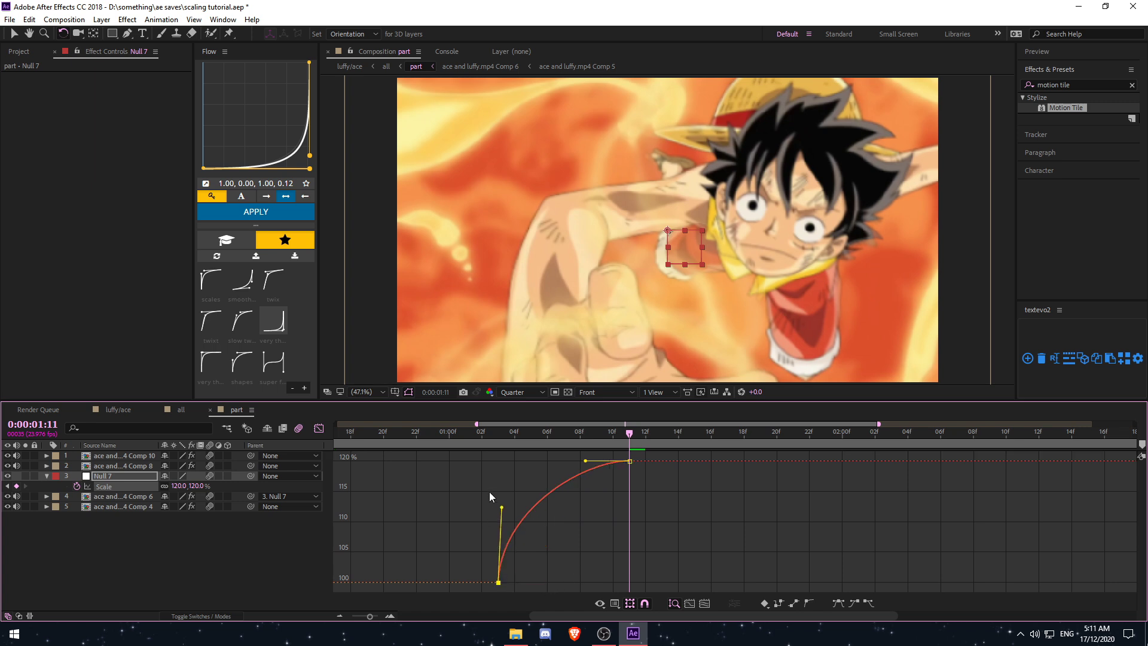
left_click_drag(585, 460, 516, 464)
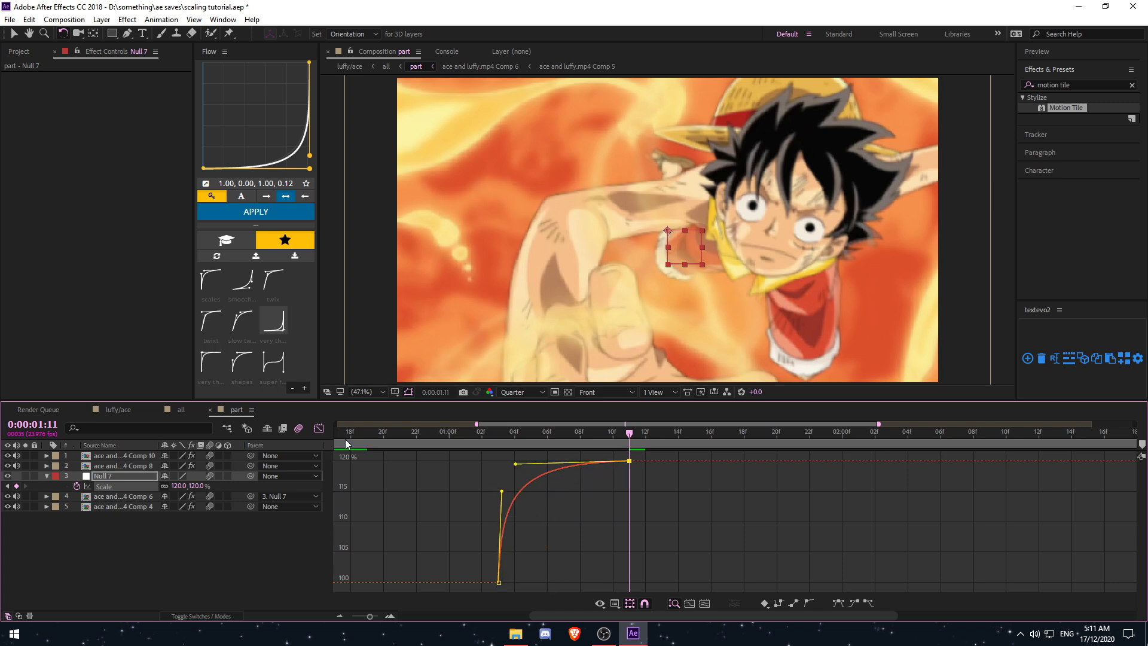
left_click(319, 429)
Play the composition from the start and scrub to 0:00:01:05 to check the null's zoom on Comp 6
scroll(435, 447, "down", 3)
key("space")
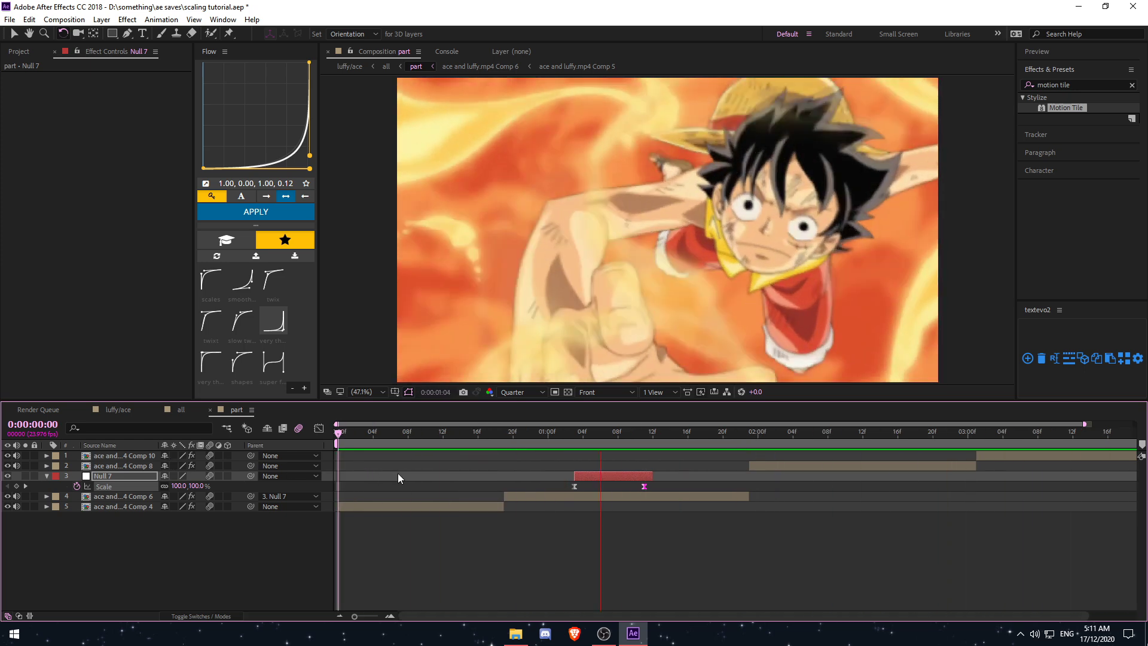
left_click_drag(557, 432, 592, 433)
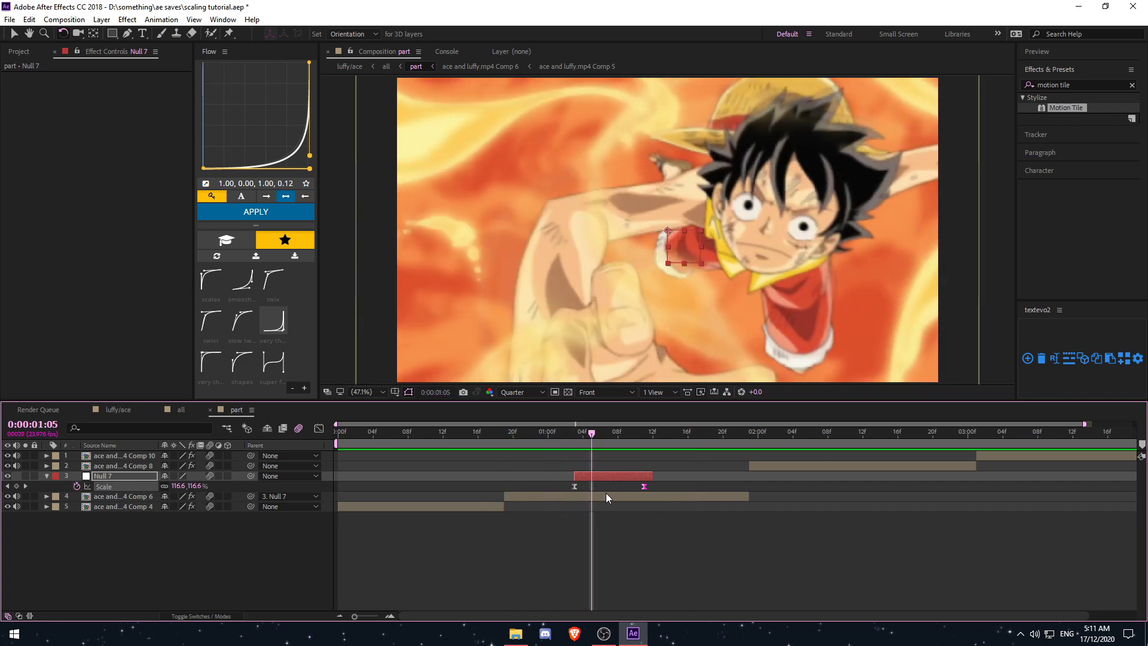
left_click(605, 495)
key("s")
key("s")
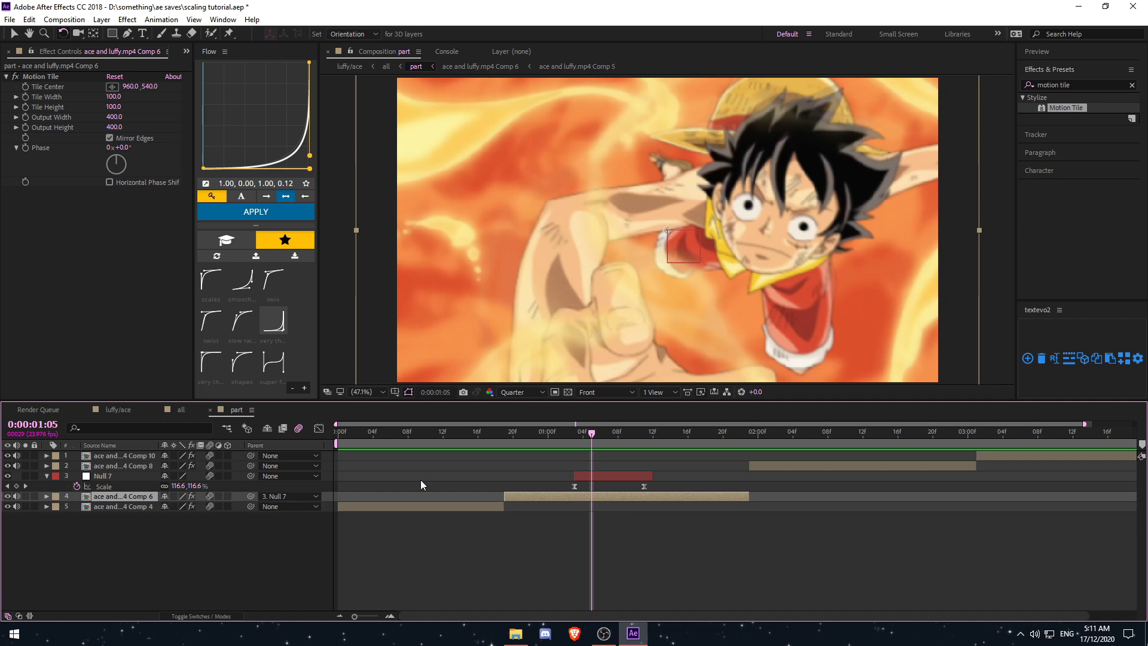
key("minus")
key("space")
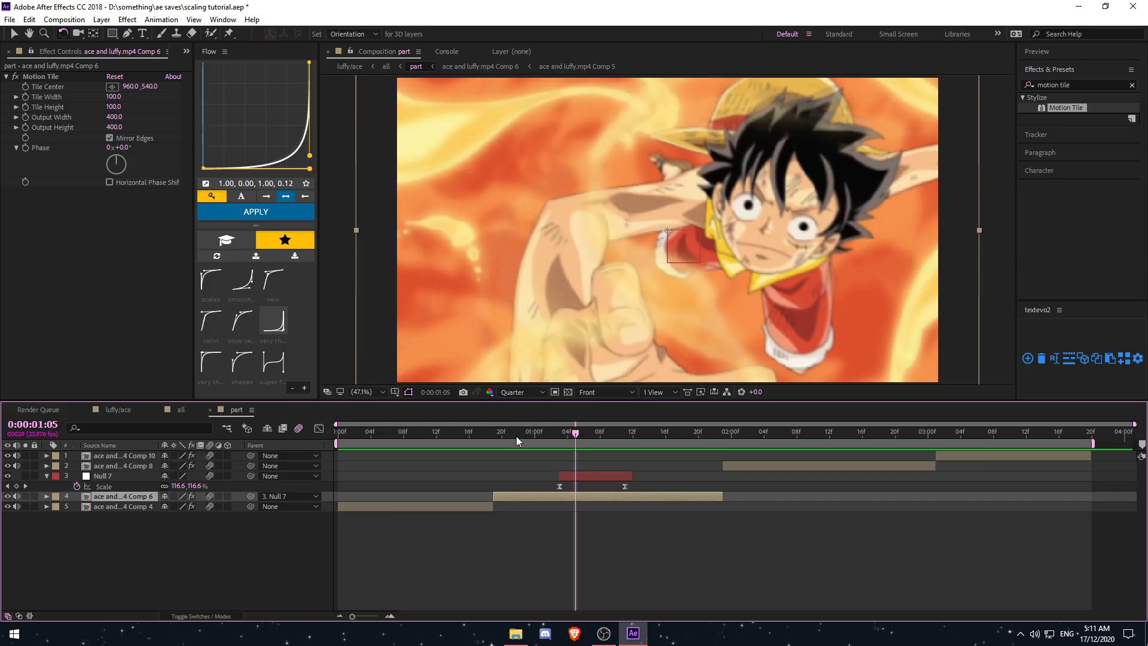
Add an adjustment layer above all layers with the playhead at 0:00:00:19, the cut between Comp 4 and Comp 6
mouse_move(515, 435)
left_mouse_down()
mouse_move(484, 443)
mouse_move(525, 442)
mouse_move(494, 441)
left_mouse_up()
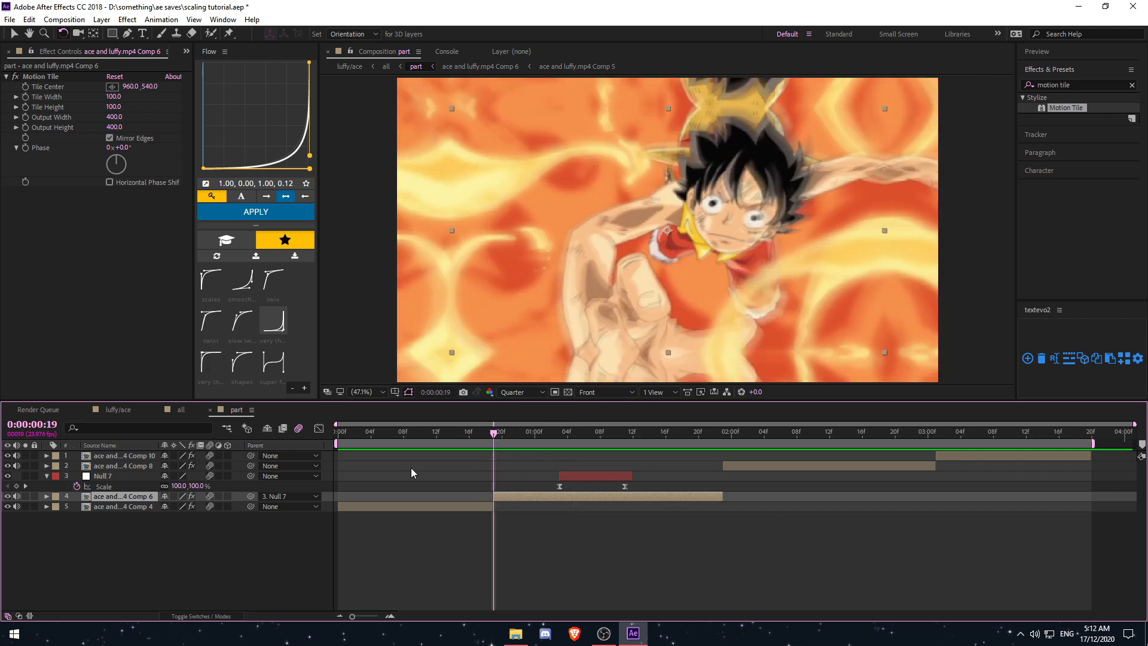
left_click(47, 476)
left_click(494, 535)
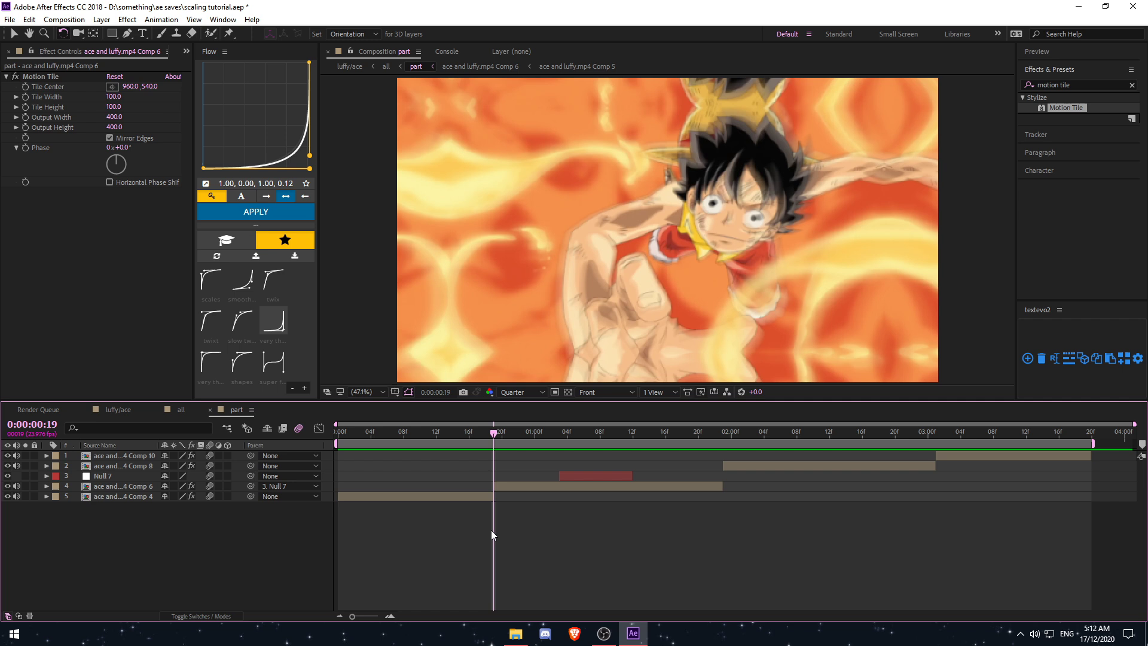
key("ctrl+alt+y")
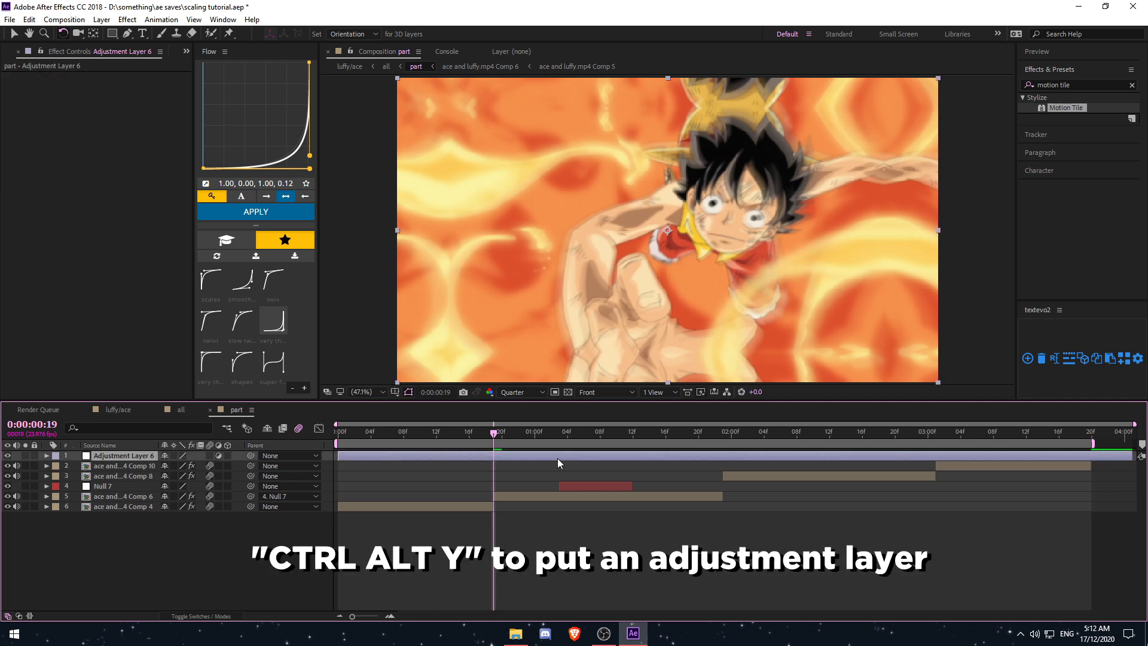
left_click(502, 498)
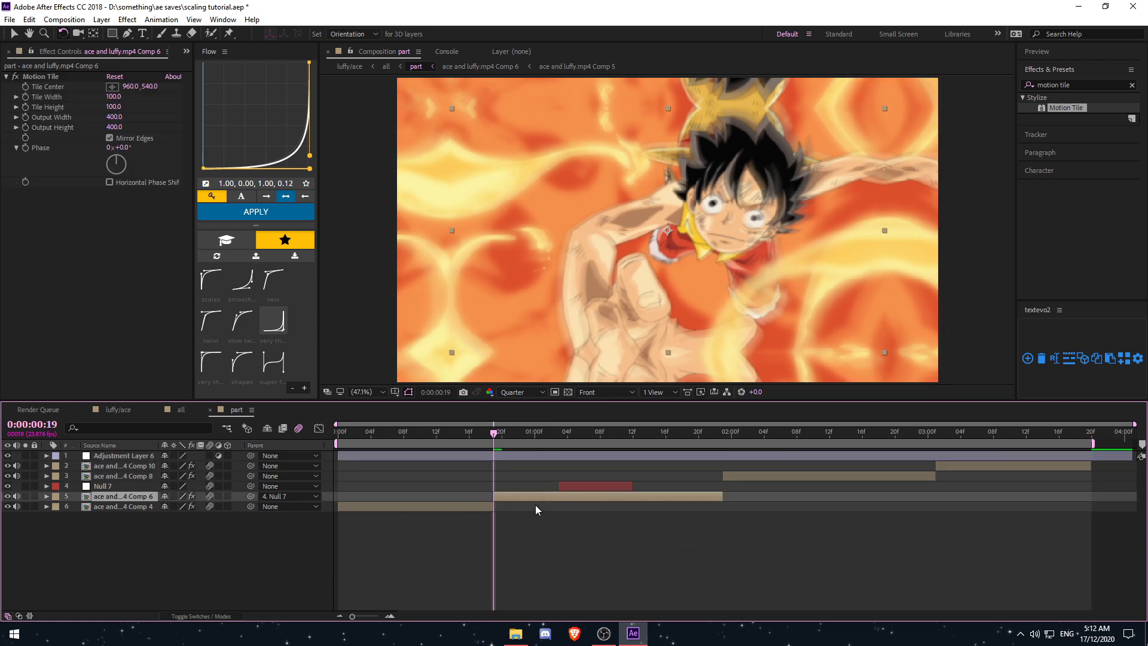
left_click(551, 458)
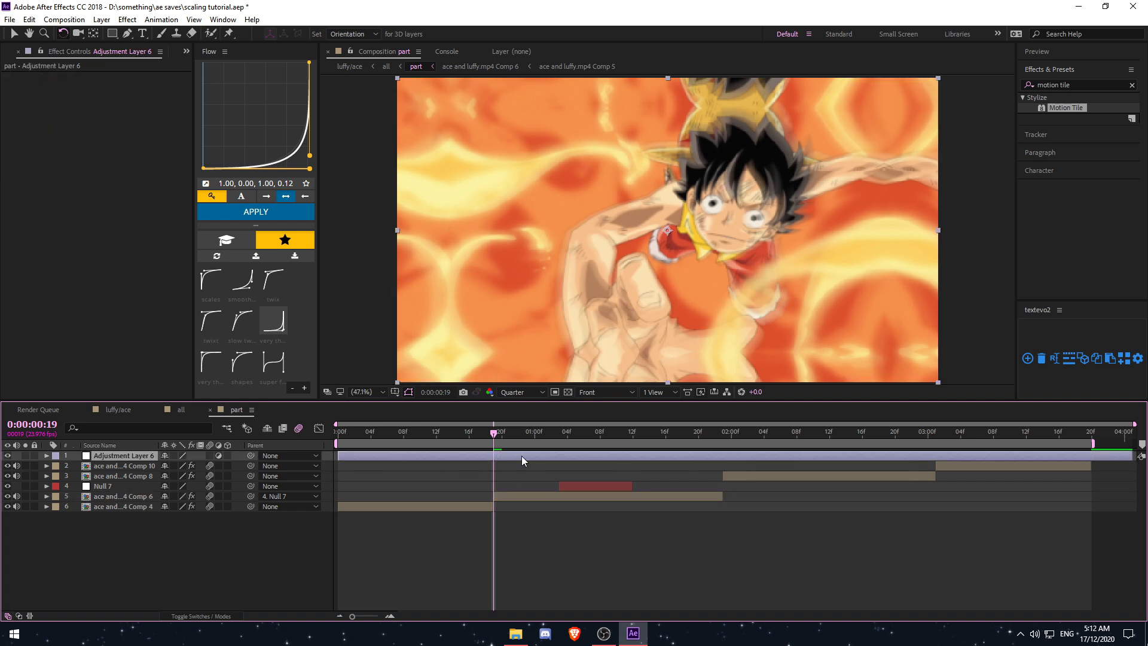
Search the effects for "bcc lens blur obs" and apply BCC Lens Blur OBS to the adjustment layer
left_click(1090, 83)
key("ctrl+a")
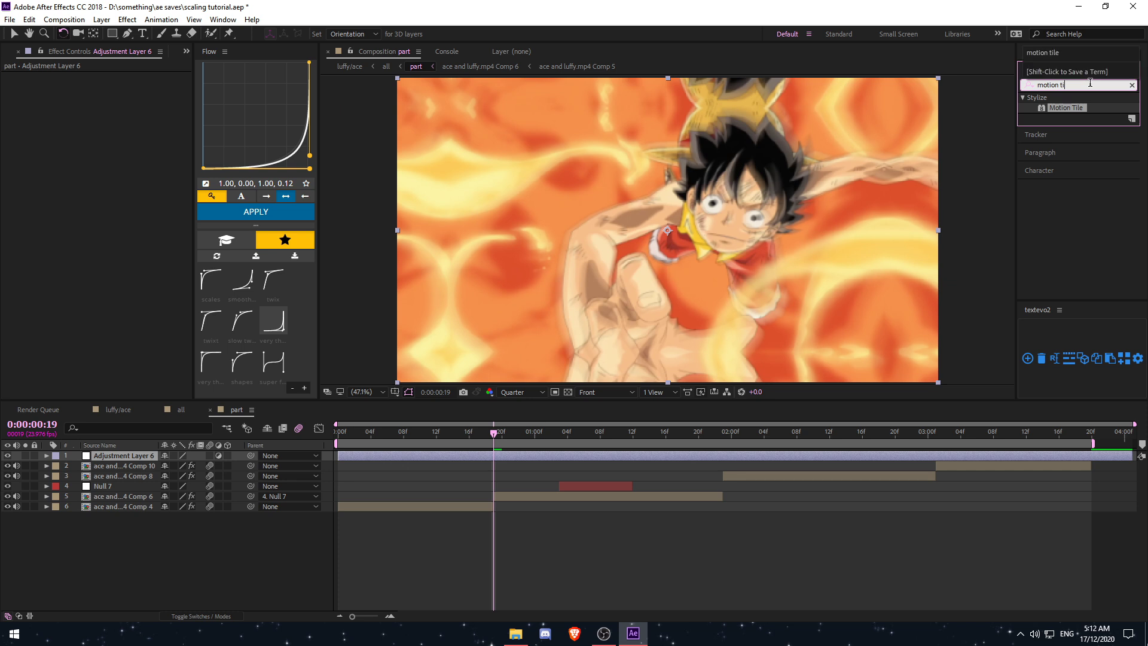
type("bcc")
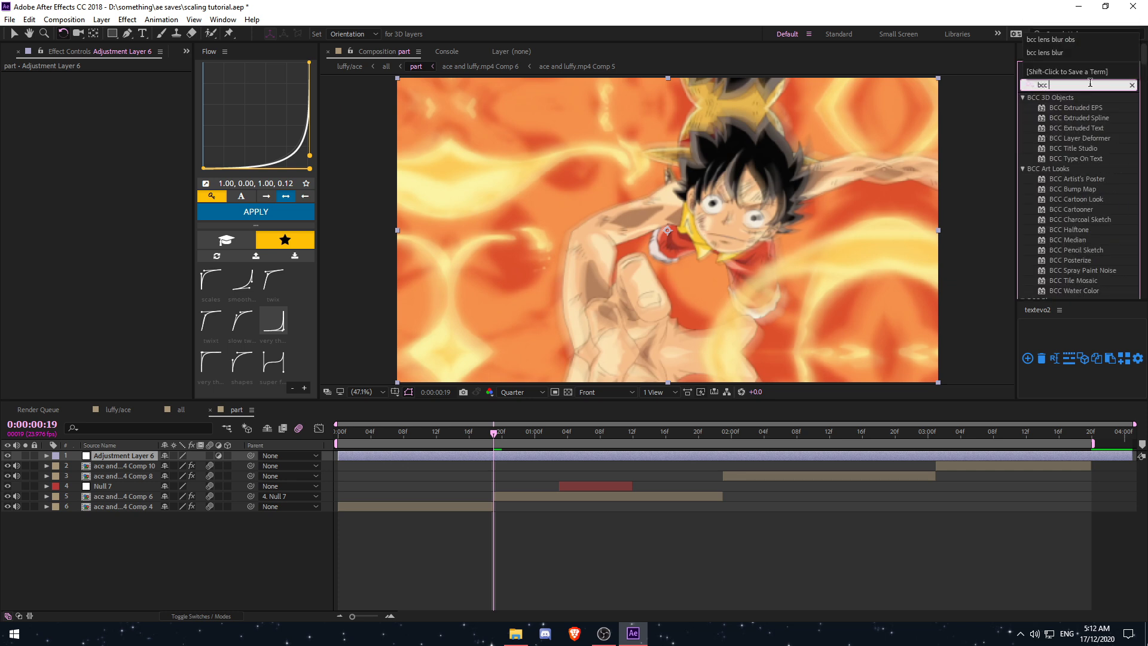
type(" lens b")
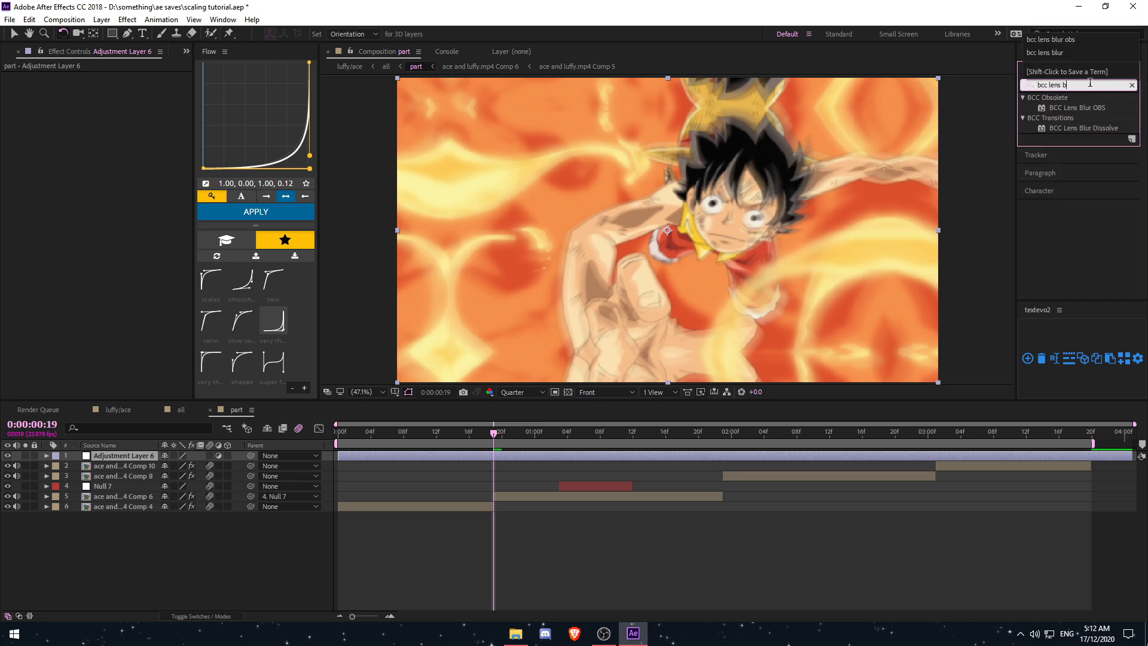
type("lur obs")
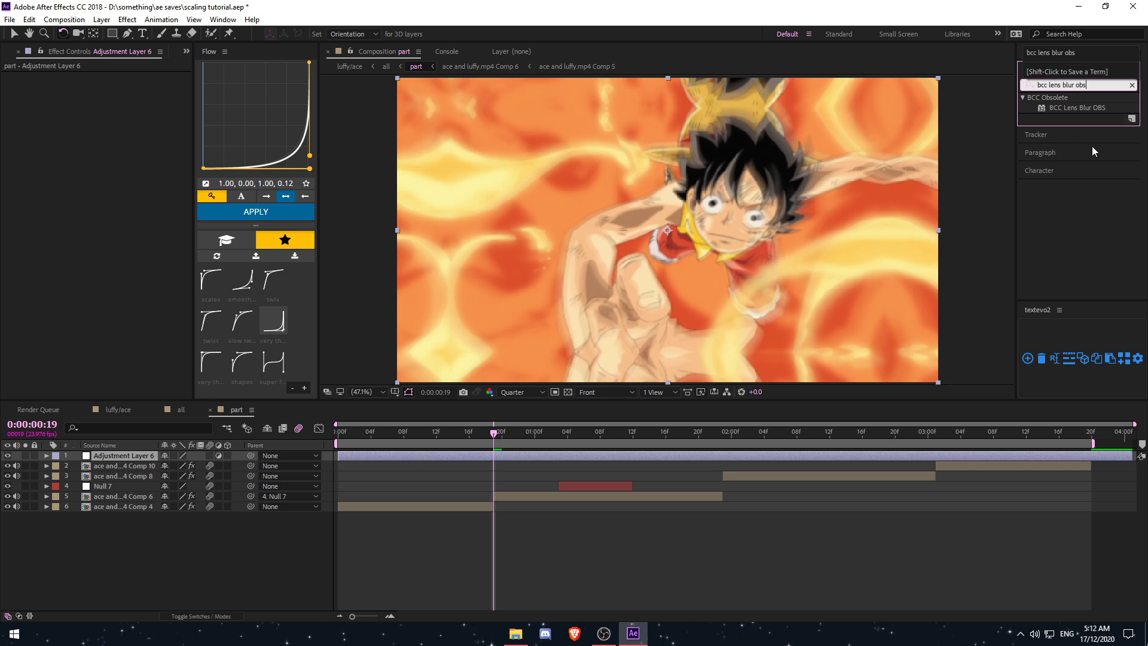
double_click(1079, 108)
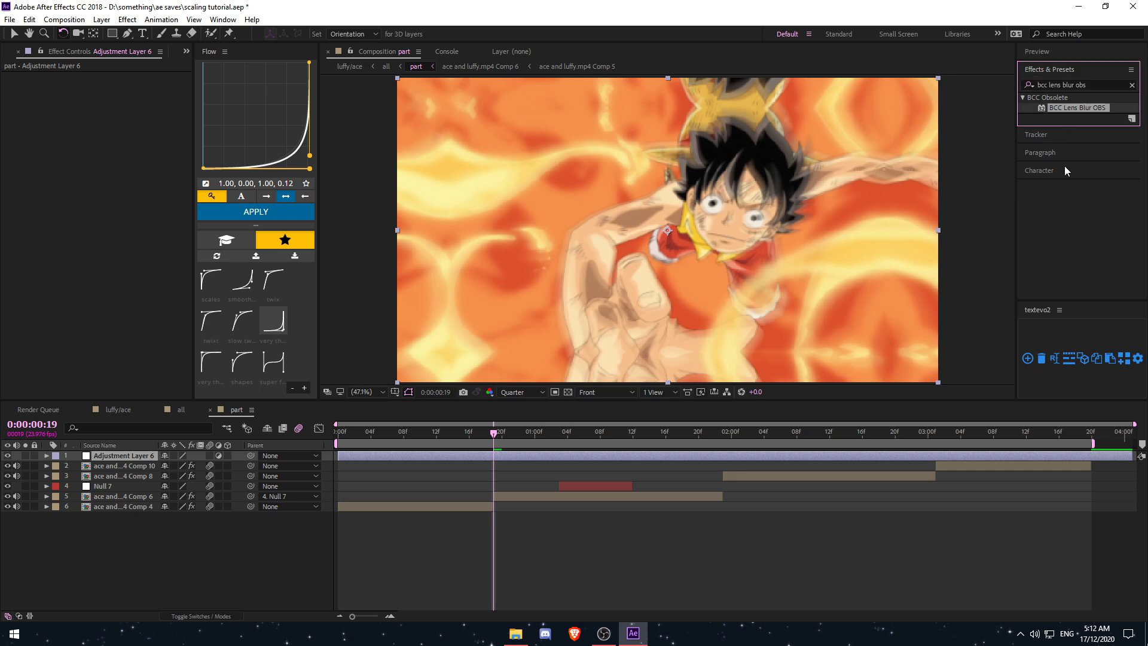
Set the lens blur's Quality to Sharper
left_click(143, 146)
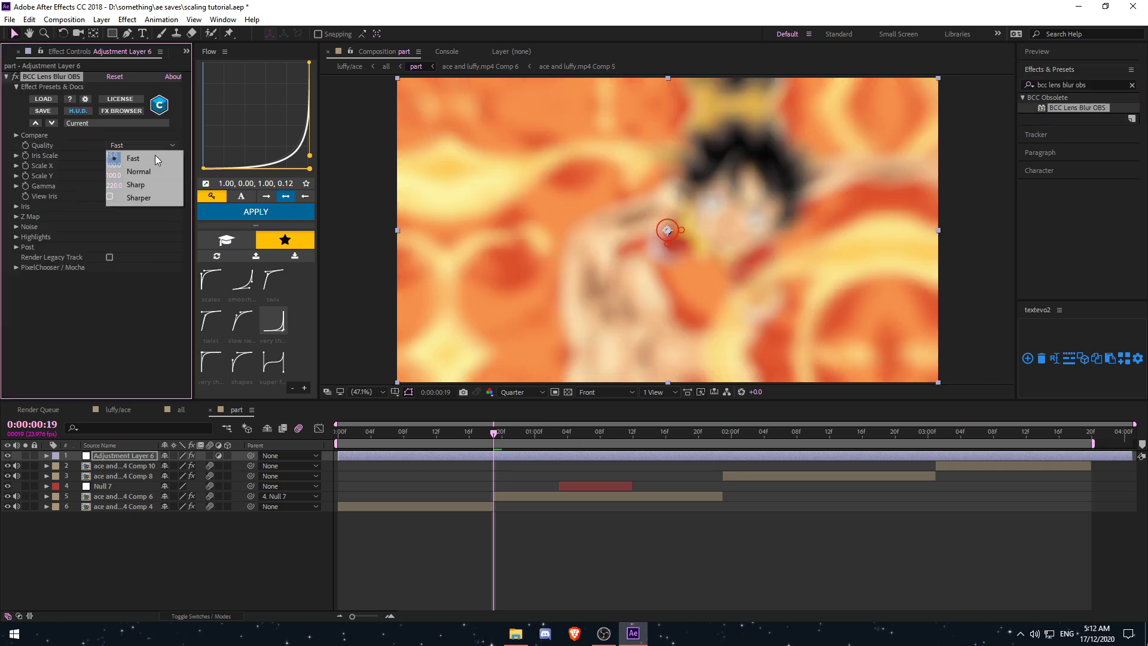
left_click(142, 197)
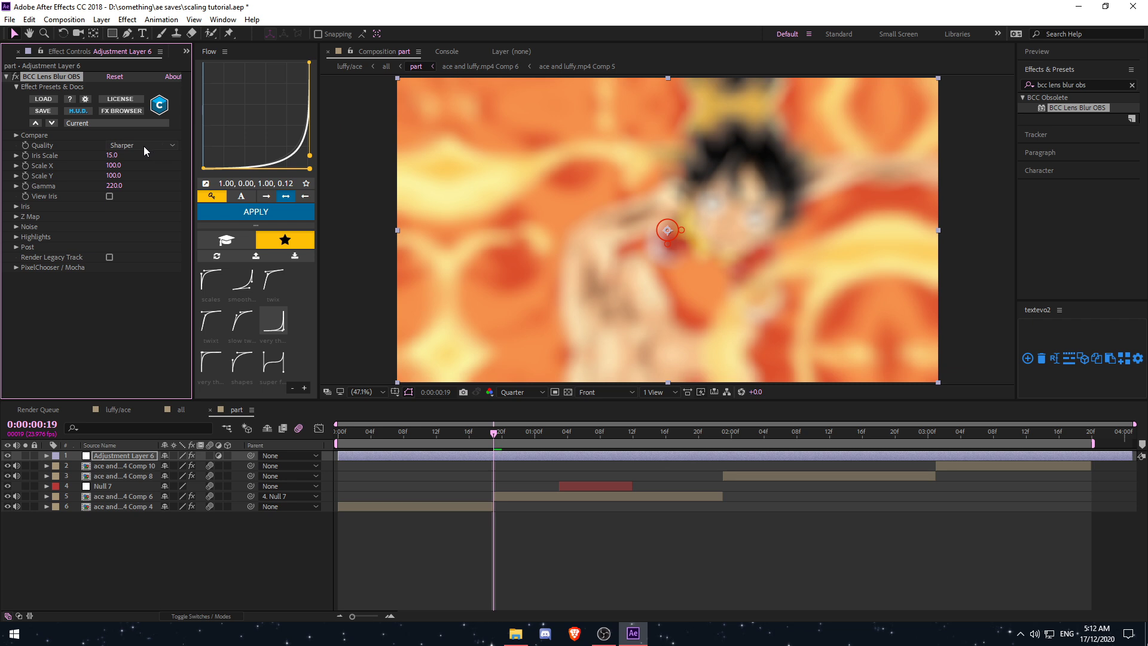
left_click(143, 146)
left_click(142, 197)
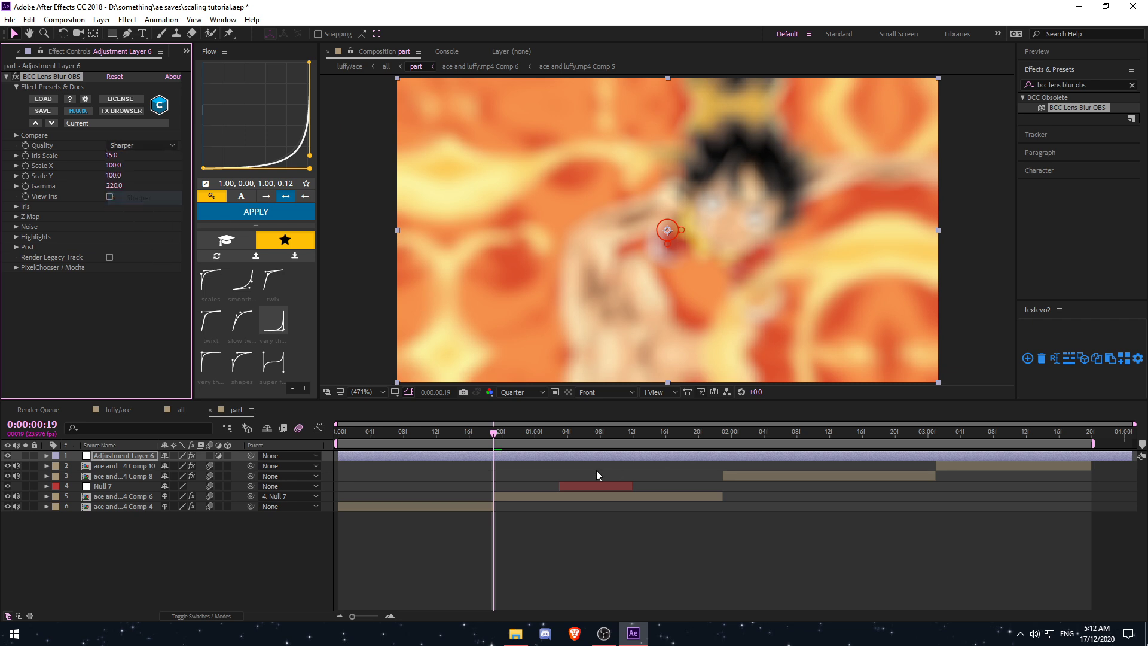
Keyframe the lens blur's Iris Scale at 0 on 0:00:00:16 and 20 on 0:00:00:19, and reveal the keyframes in the timeline
scroll(479, 436, "up", 3)
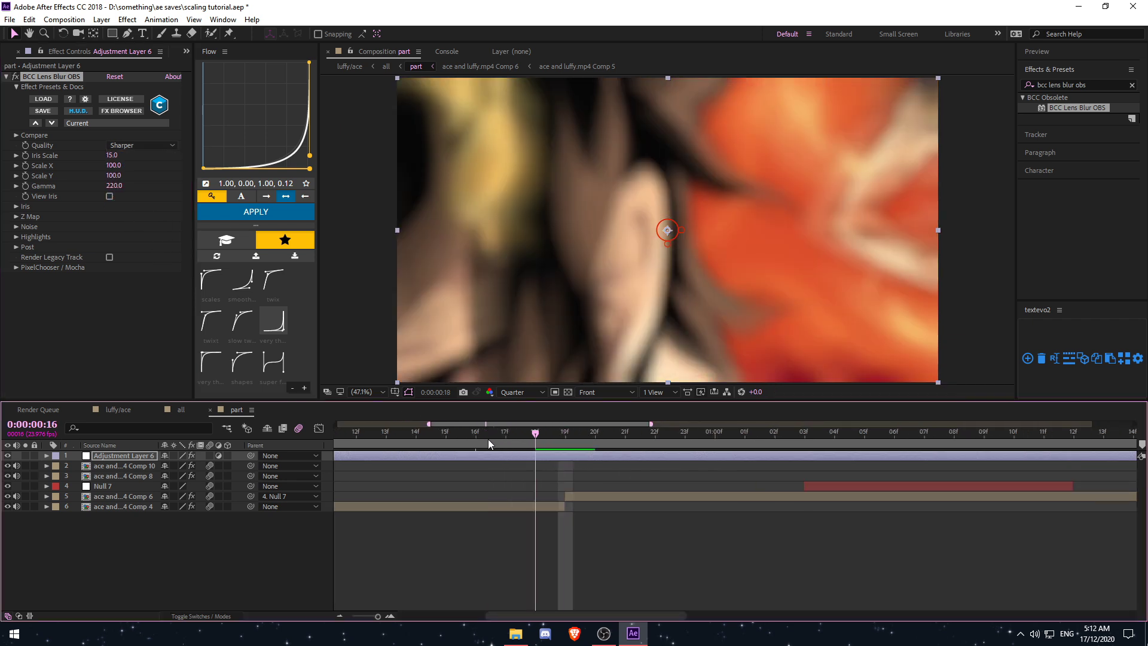
left_click(487, 439)
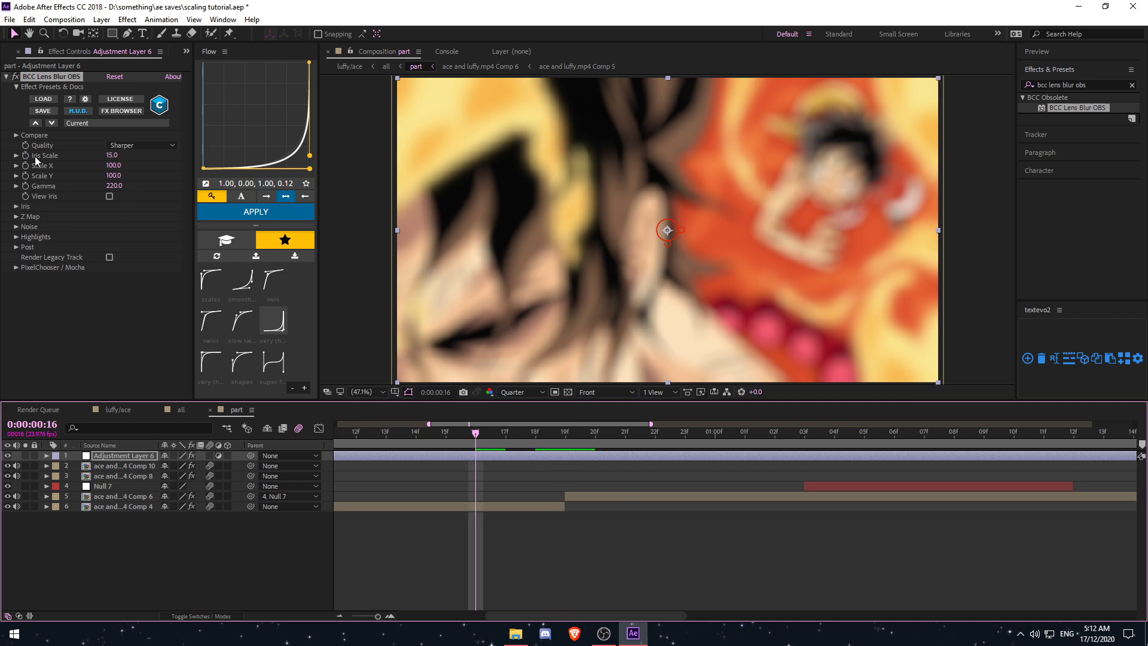
left_click_drag(111, 158, 8, 171)
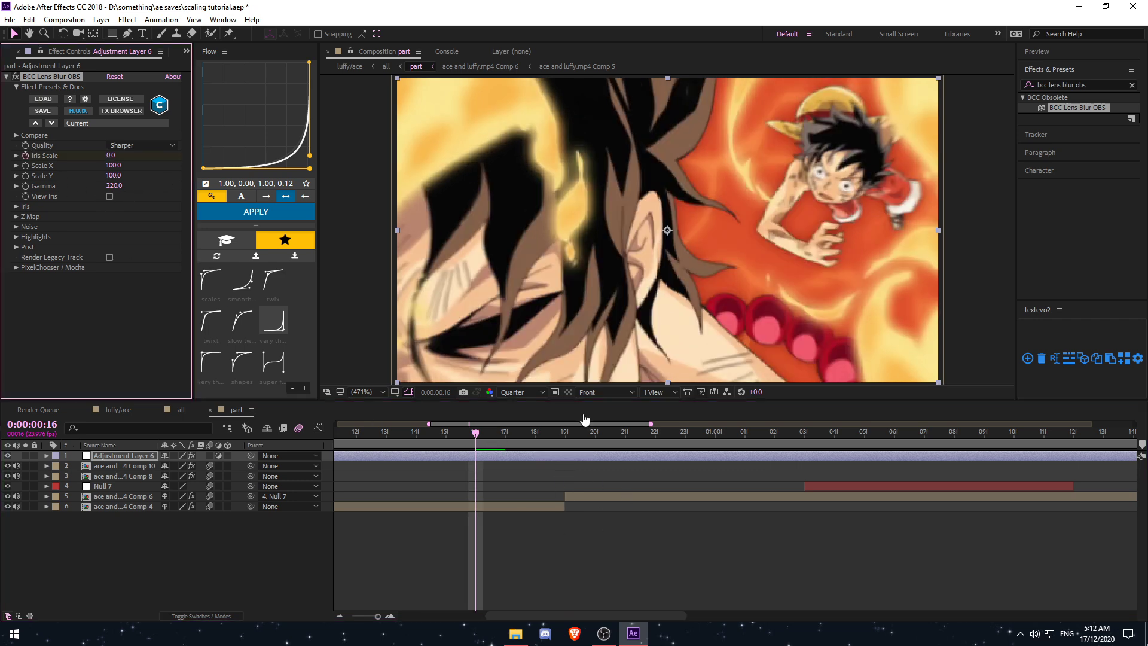
left_click(560, 430)
left_click(110, 155)
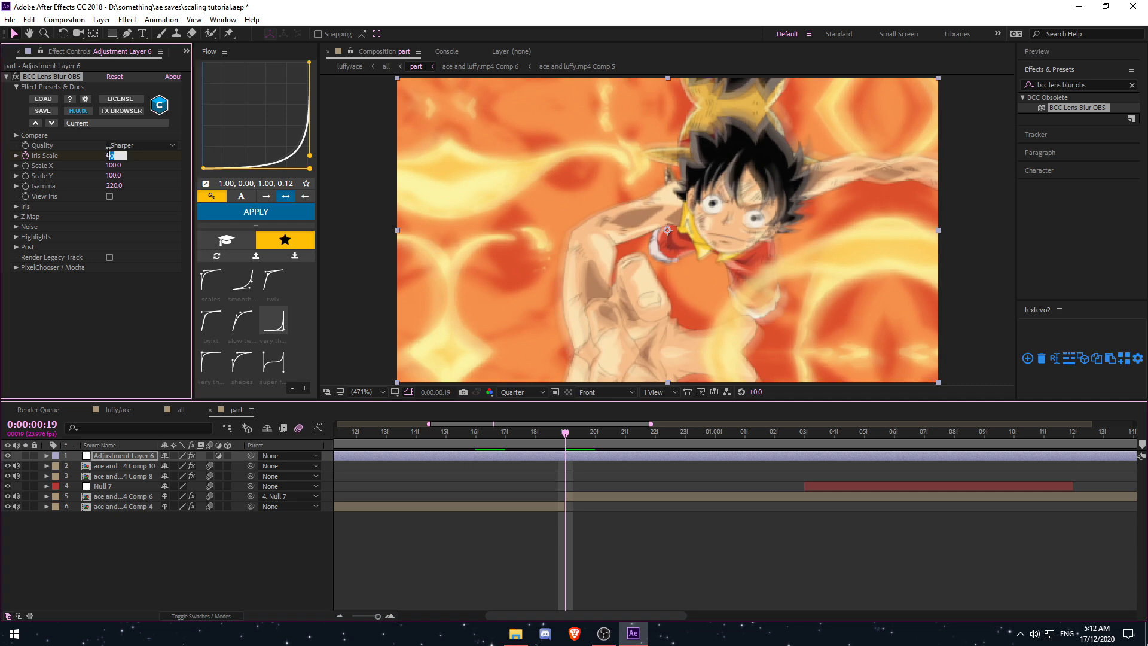
type("20")
key("Return")
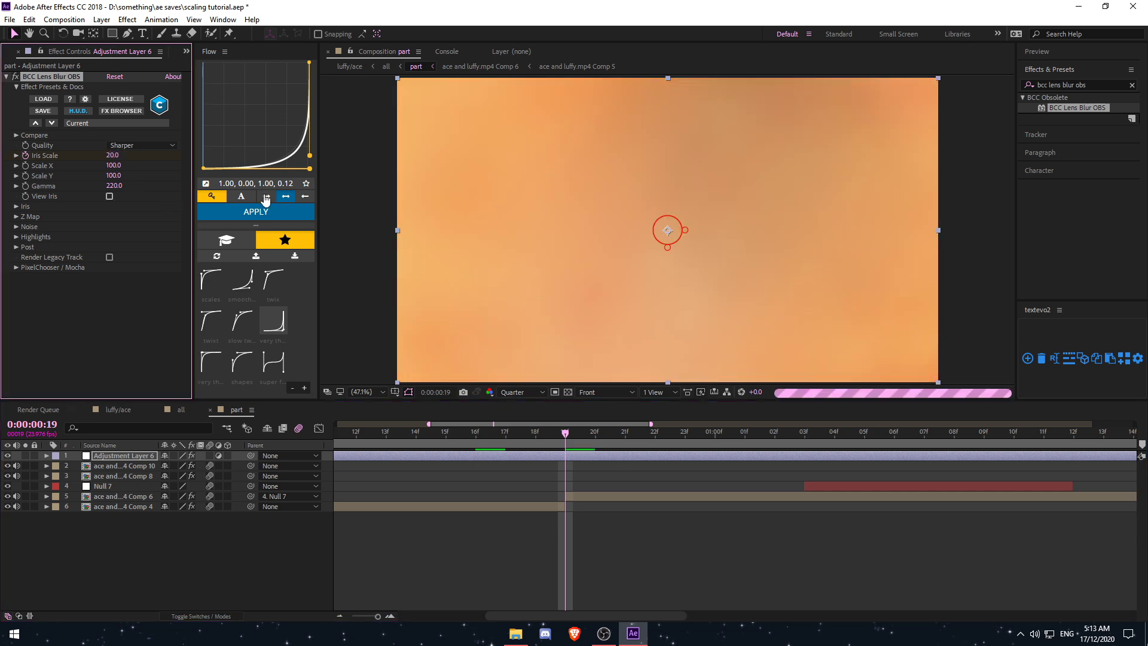
key("u")
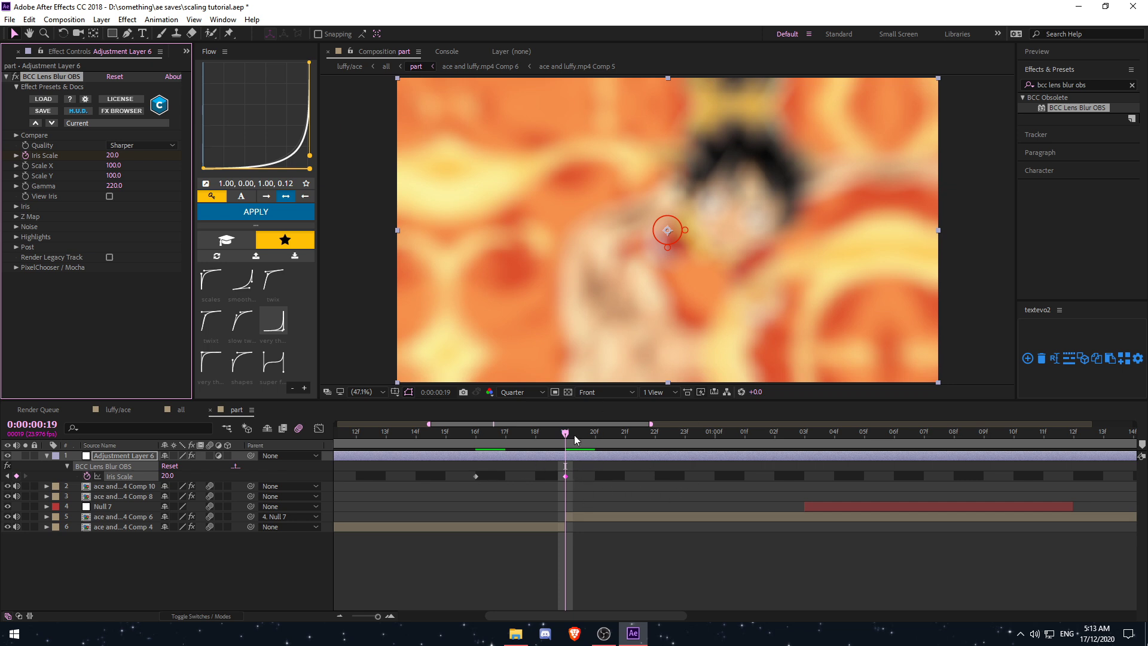
Keyframe Iris Scale back to 0 at 0:00:00:22 and apply Easy Ease to all three Iris Scale keyframes
left_click_drag(613, 433, 668, 437)
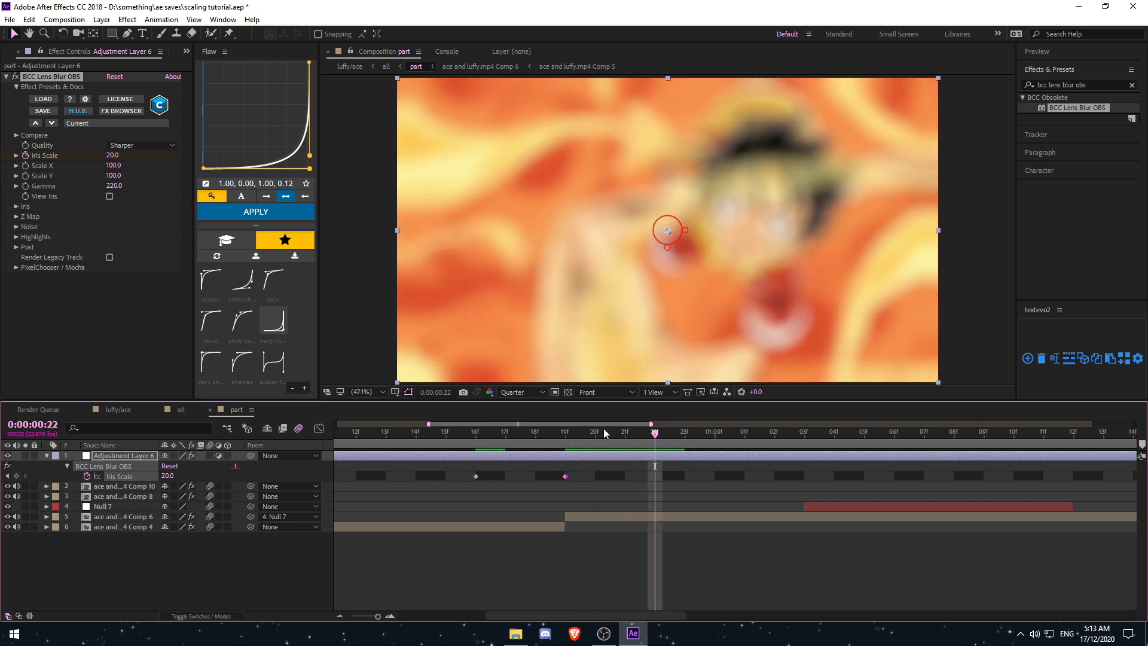
left_click(115, 157)
type("0")
key("Return")
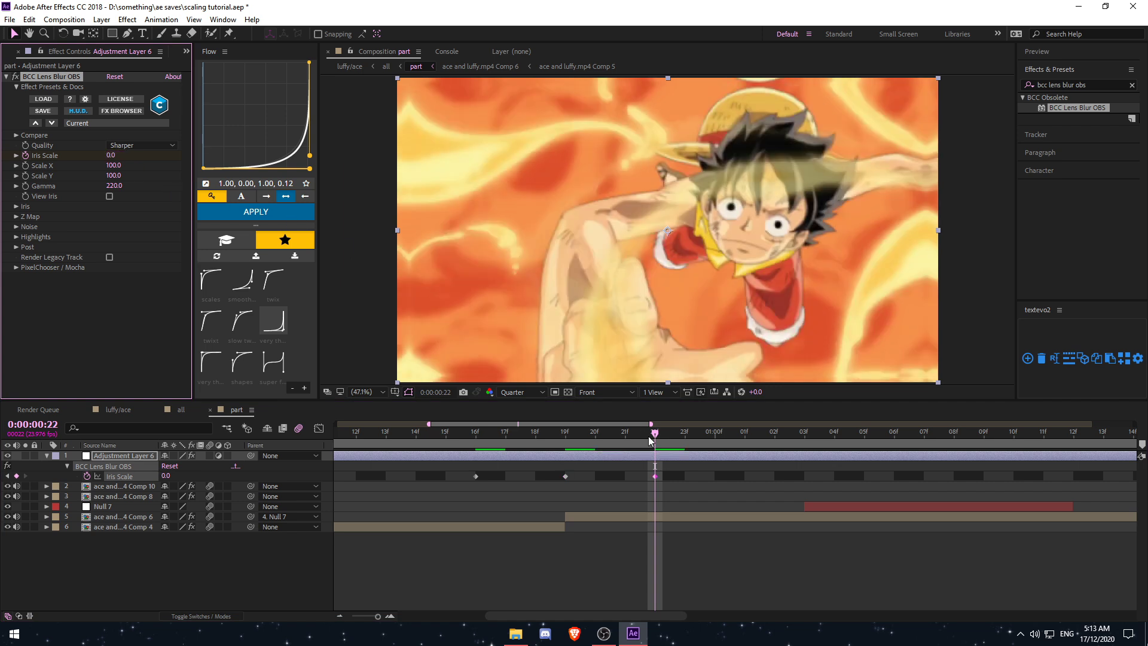
left_click_drag(708, 478, 450, 476)
key("F9")
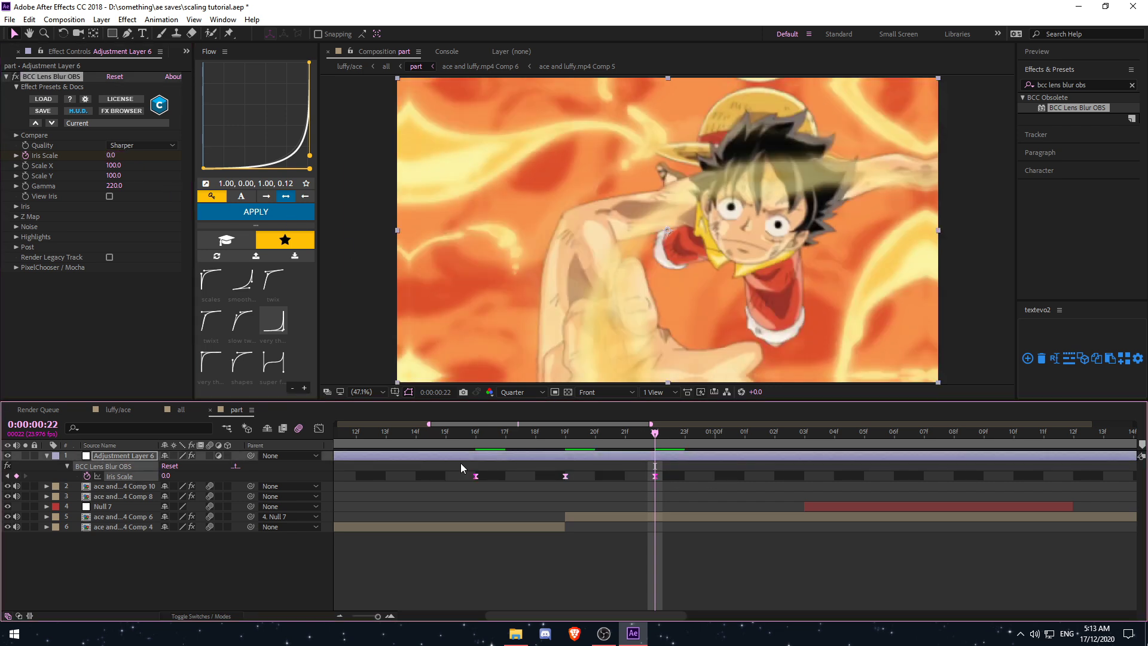
key("semicolon")
left_click_drag(531, 480, 450, 477)
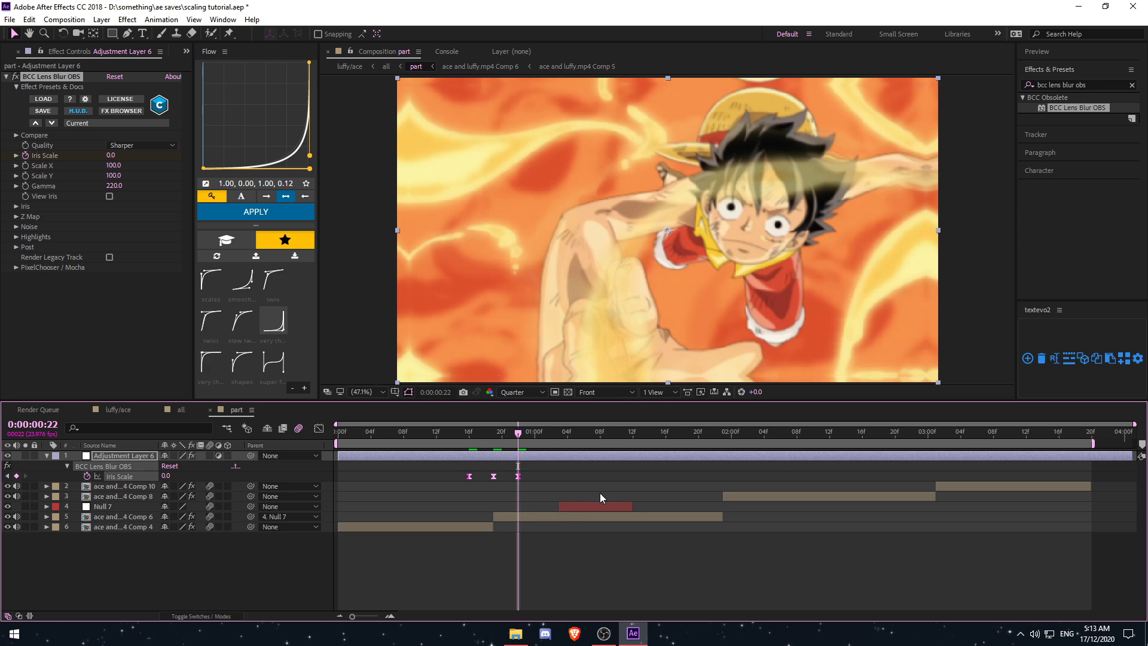
left_click_drag(591, 467, 438, 486)
Play the composition to check the blur over the transition and scrub to its peak at 0:00:00:19
left_click(468, 437)
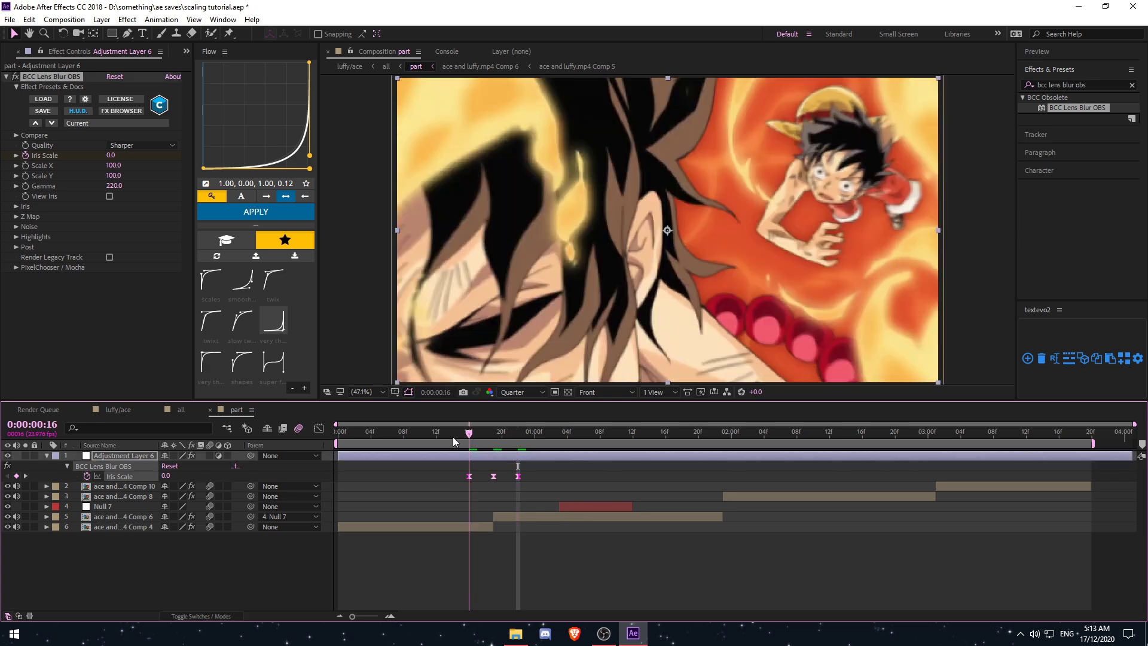
key("space")
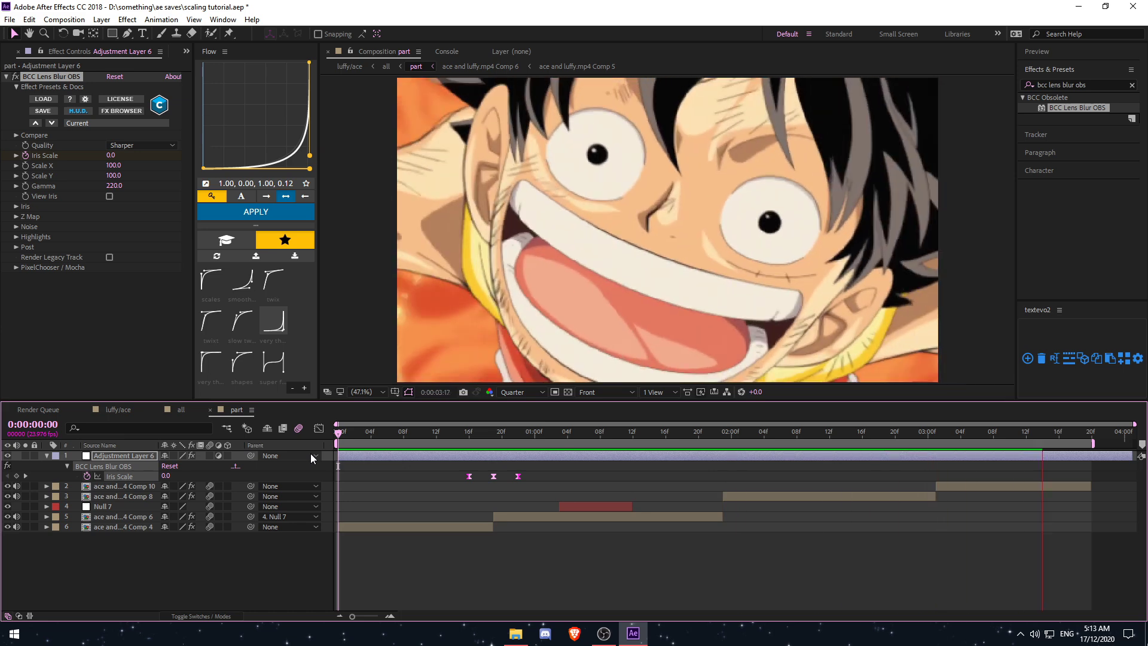
key("space")
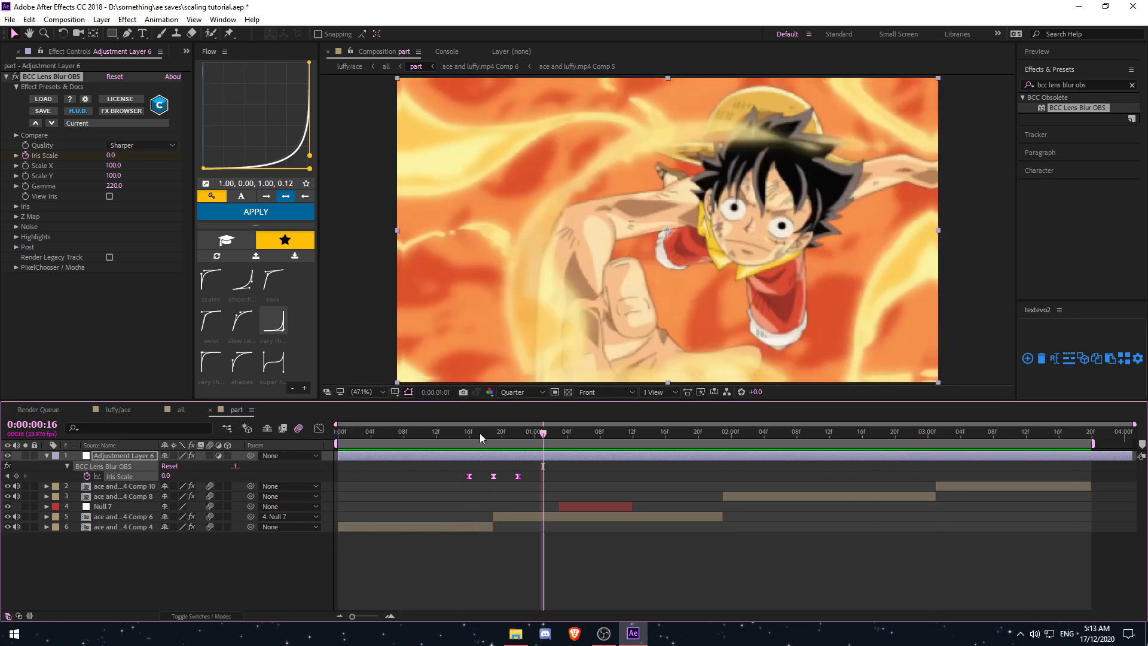
mouse_move(480, 433)
left_mouse_down()
mouse_move(512, 429)
mouse_move(325, 444)
mouse_move(549, 433)
mouse_move(465, 439)
mouse_move(498, 437)
left_mouse_up()
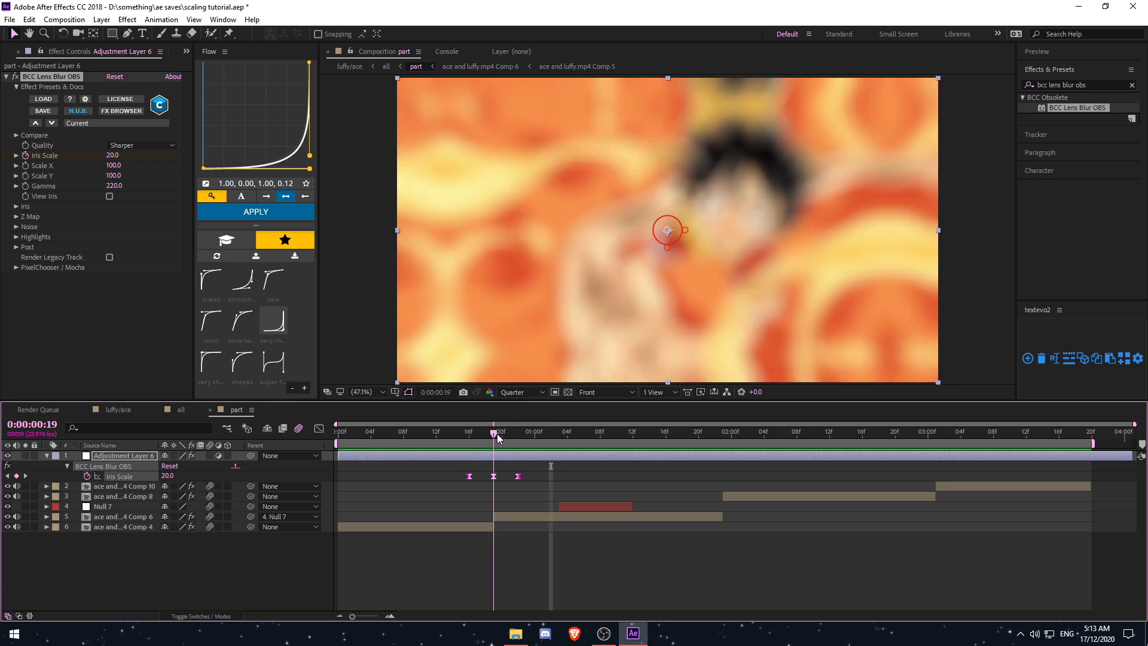
left_click(512, 497)
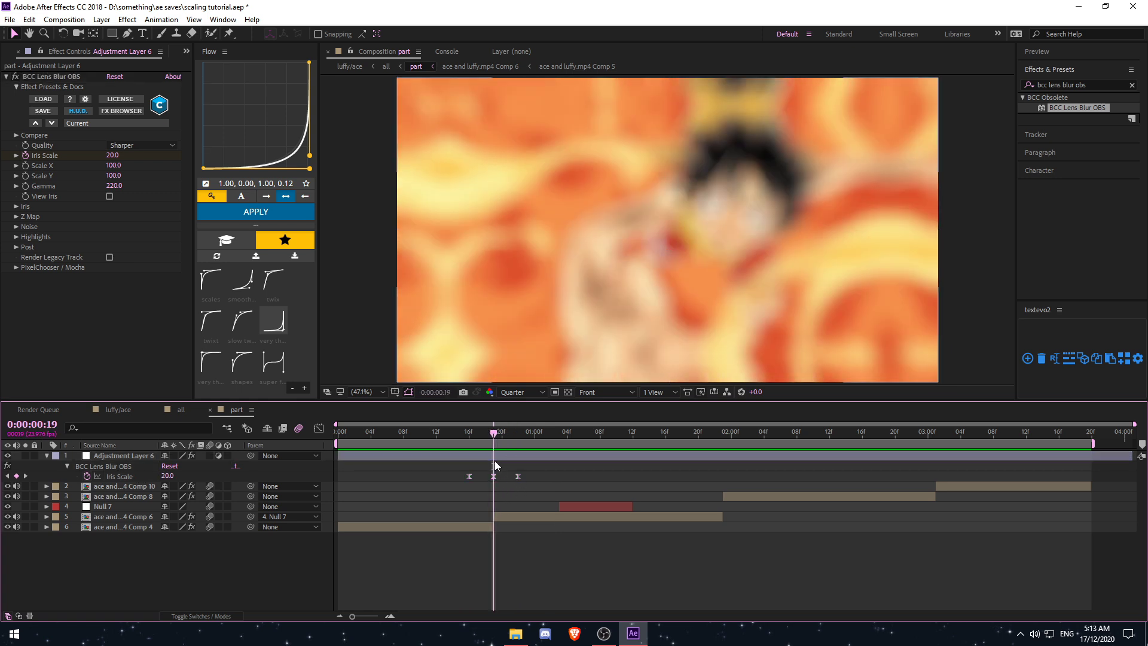
left_click(493, 475)
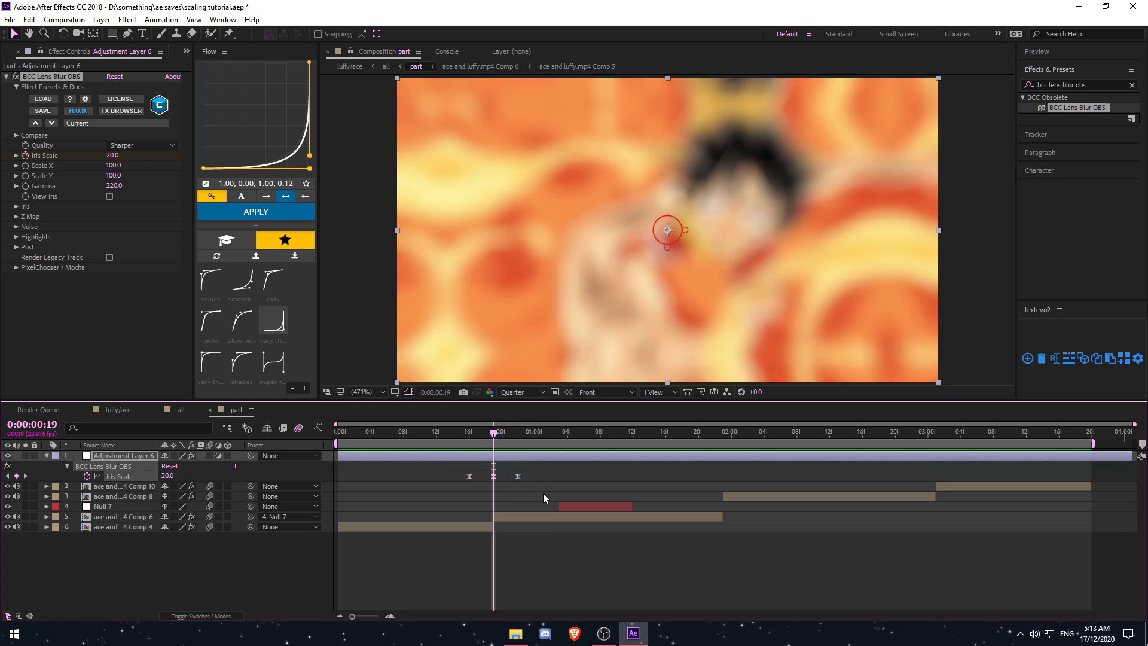
left_click(120, 157)
key("3")
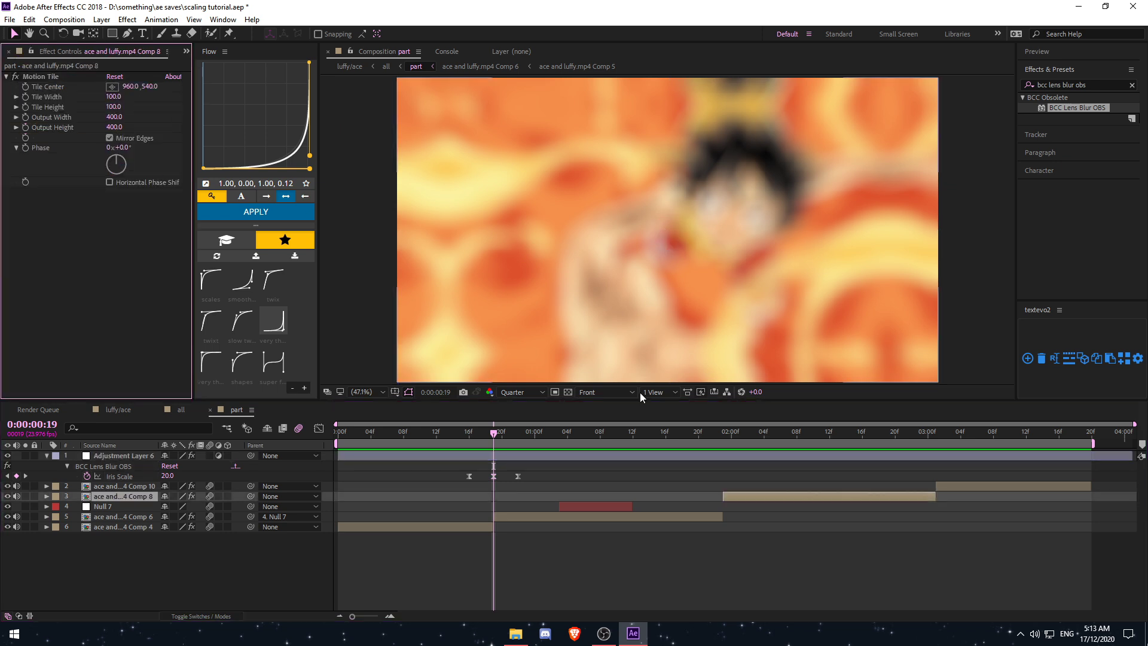
left_click(494, 476)
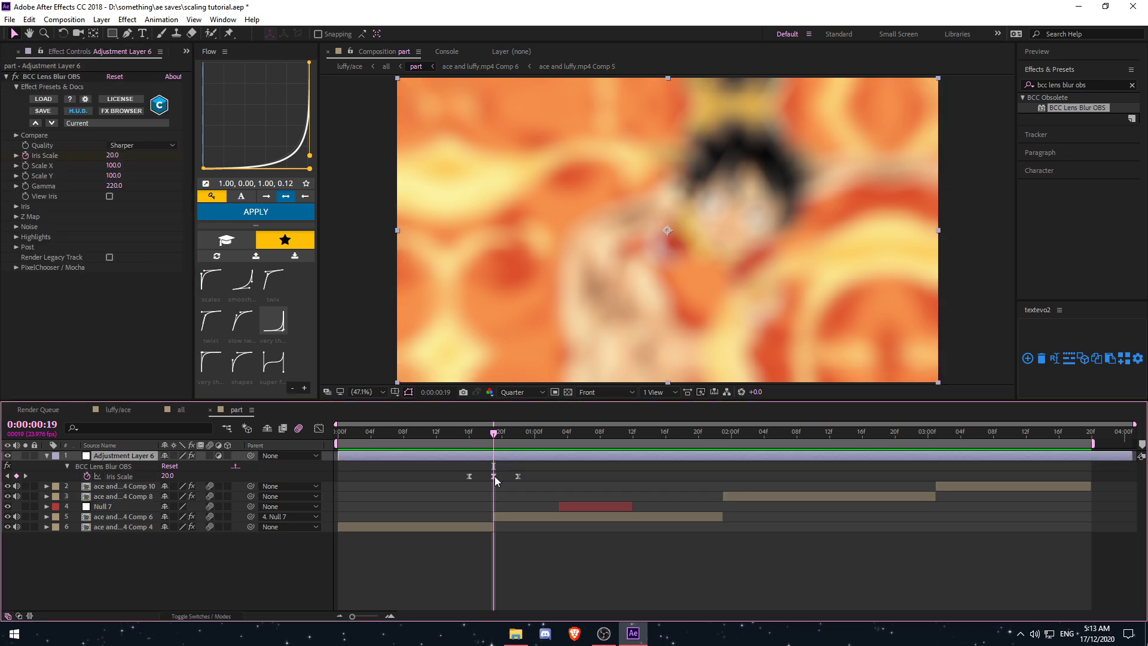
left_click(113, 156)
key("Return")
key("space")
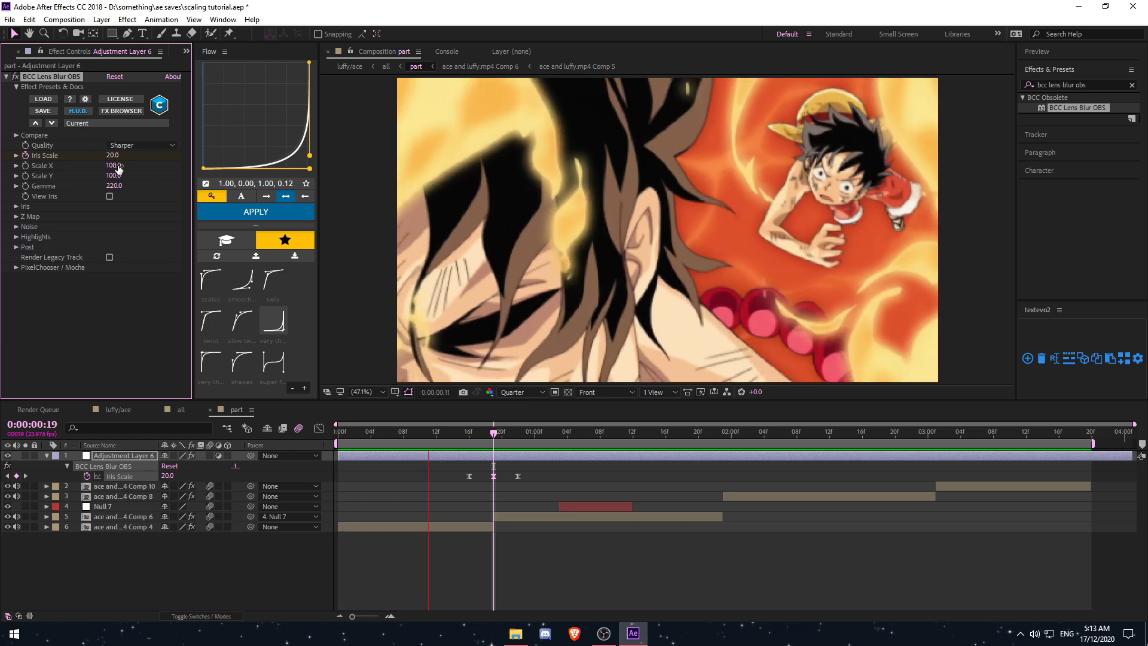
Set the middle Iris Scale keyframe at 0:00:00:19 to 30 and return the playhead to the start of the composition
left_click(493, 476)
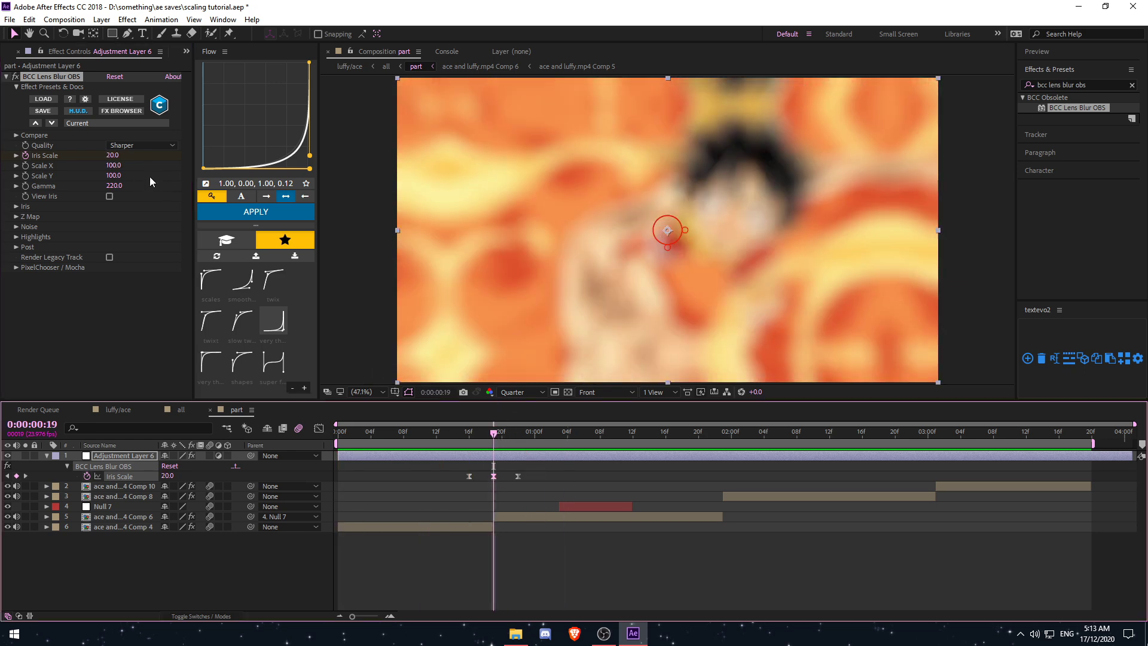
left_click(112, 155)
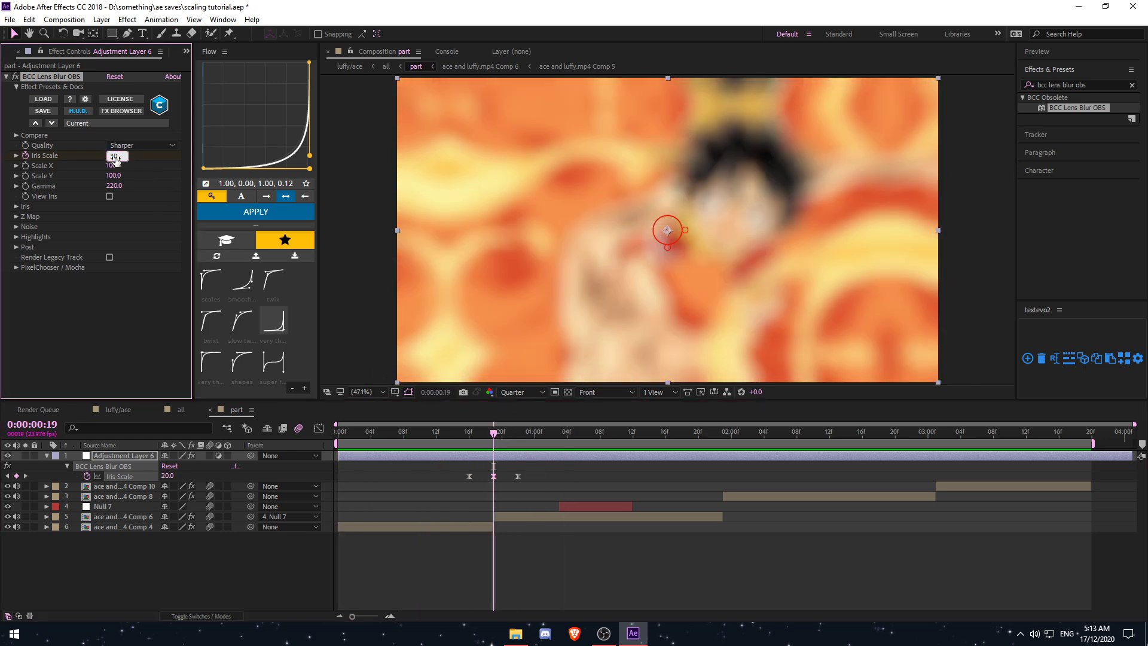
type("30")
key("Return")
left_click(234, 458)
key("Home")
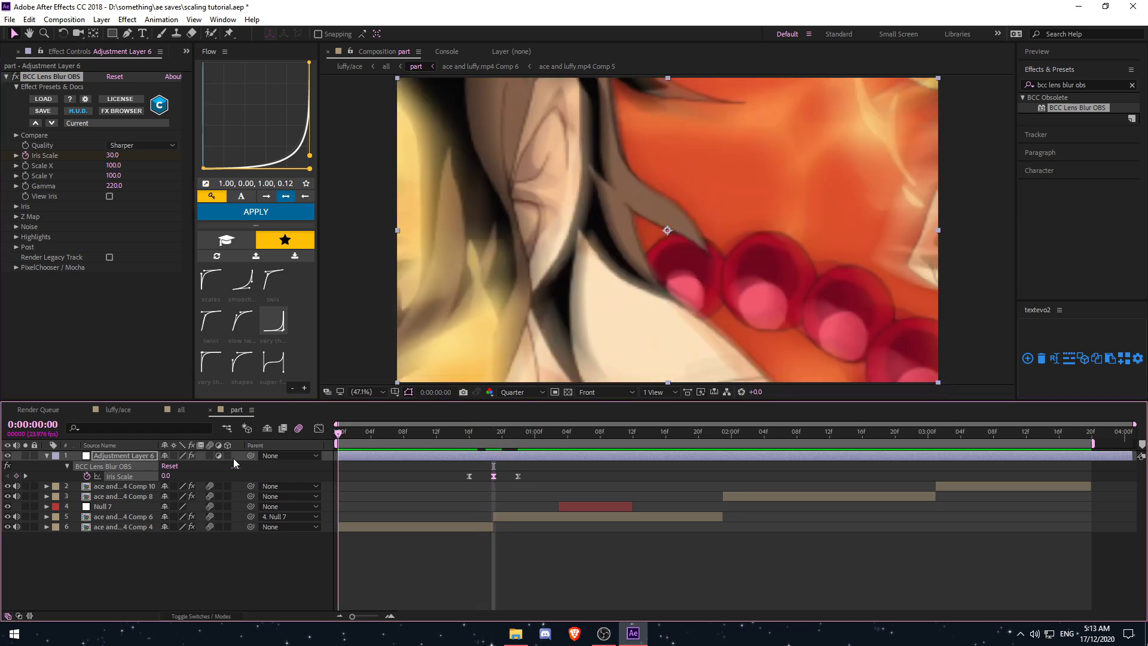
Play the composition and compare the frame at 0:00:00:19 with Adjustment Layer 6 hidden and shown
key("space")
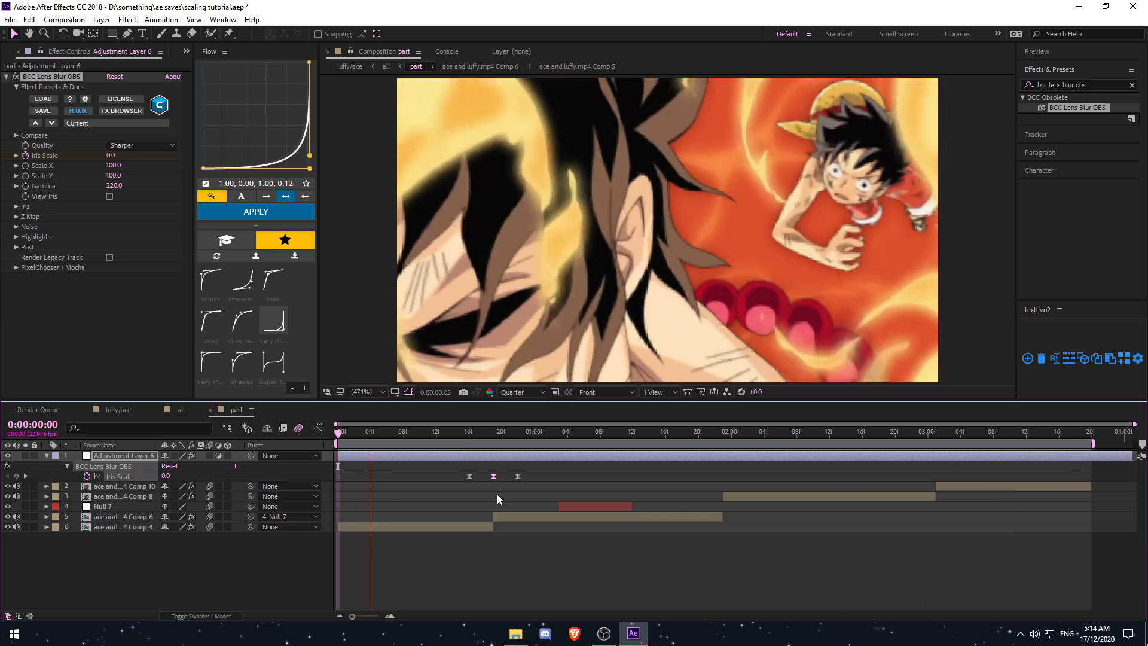
key("space")
left_click(473, 432)
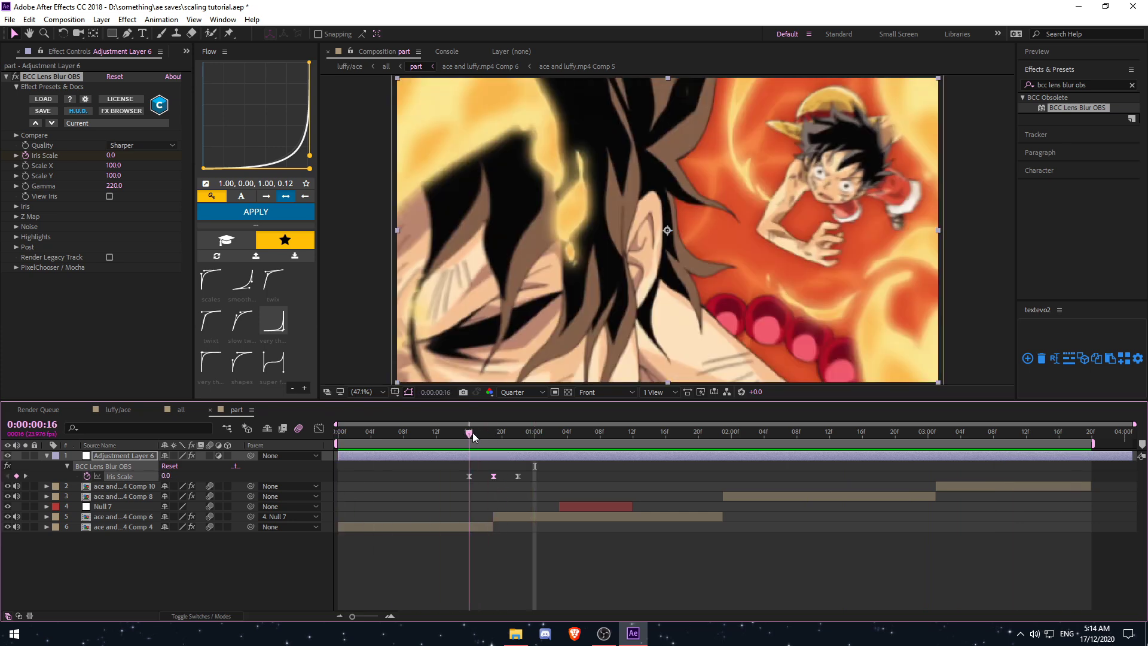
mouse_move(472, 433)
left_mouse_down()
mouse_move(533, 432)
mouse_move(477, 432)
mouse_move(533, 432)
mouse_move(500, 439)
left_mouse_up()
left_click(8, 456)
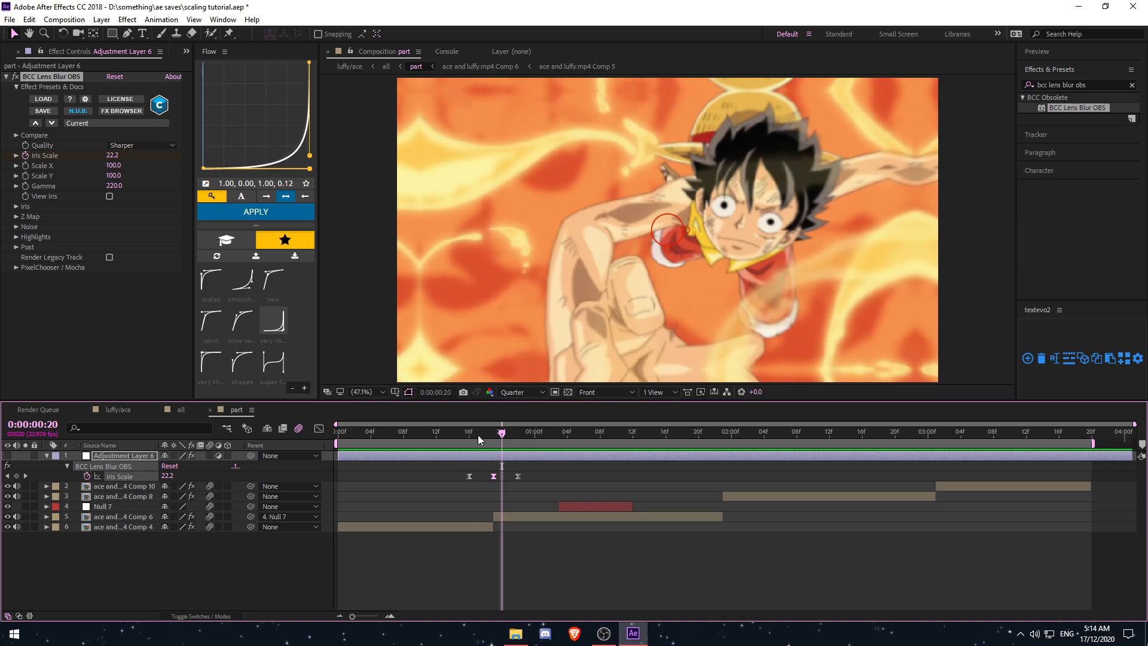
key("Page_Up")
left_click(8, 456)
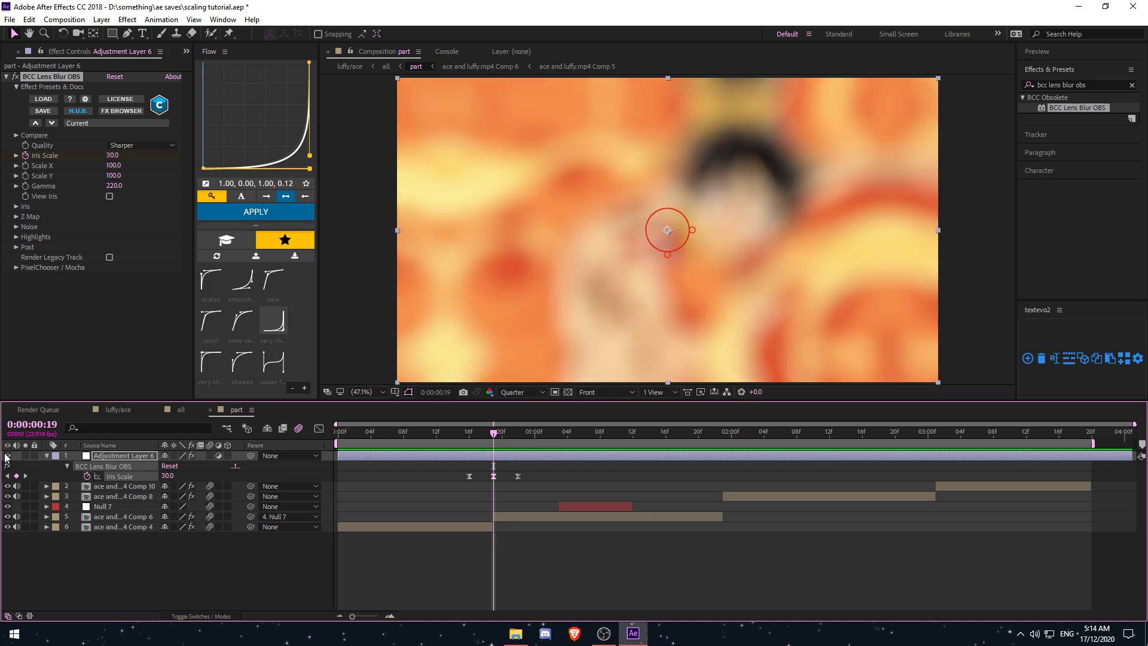
left_click(7, 456)
left_click(7, 456)
Copy the three Iris Scale keyframes onto the second cut, centring the middle one on 0:00:01:23
left_click(518, 432)
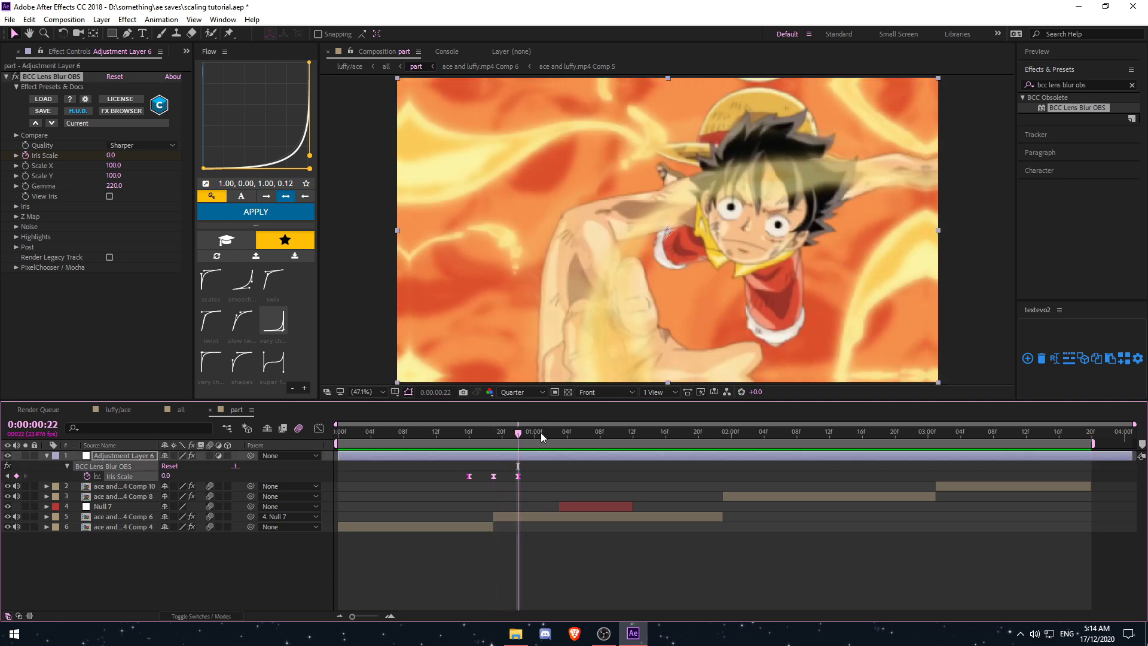
left_click_drag(543, 433, 723, 433)
key("ctrl+v")
left_click_drag(754, 477, 729, 477)
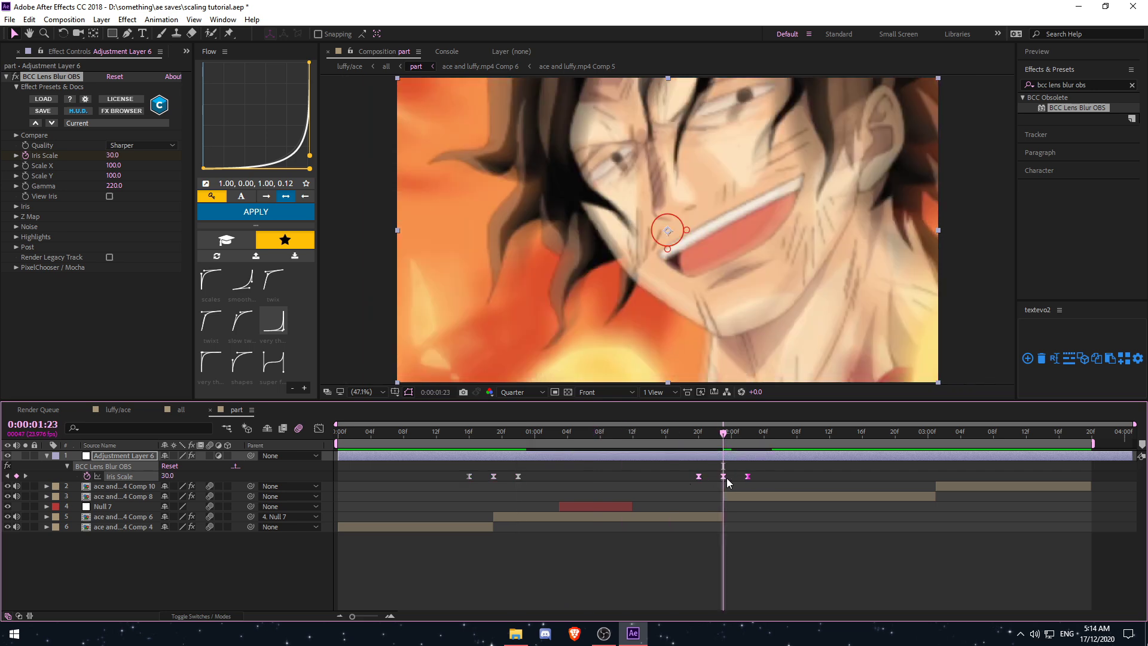
Paste the Iris Scale keyframes onto the last cut, centring the middle one on 0:00:03:01
left_click(938, 433)
key("ctrl+v")
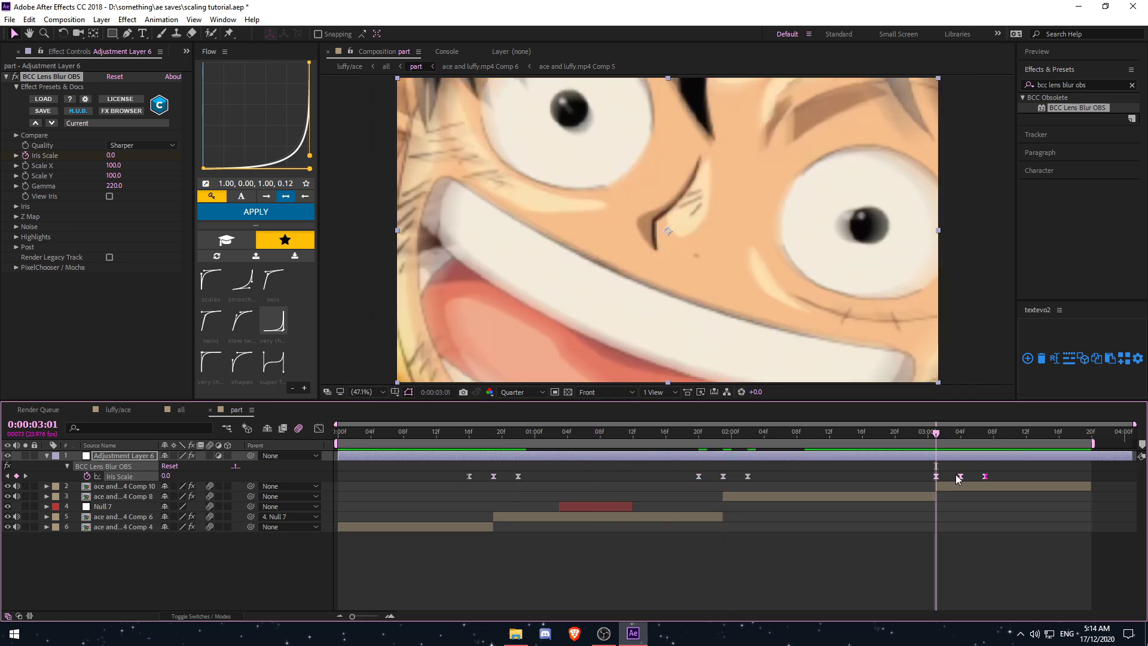
left_click_drag(961, 477, 933, 480)
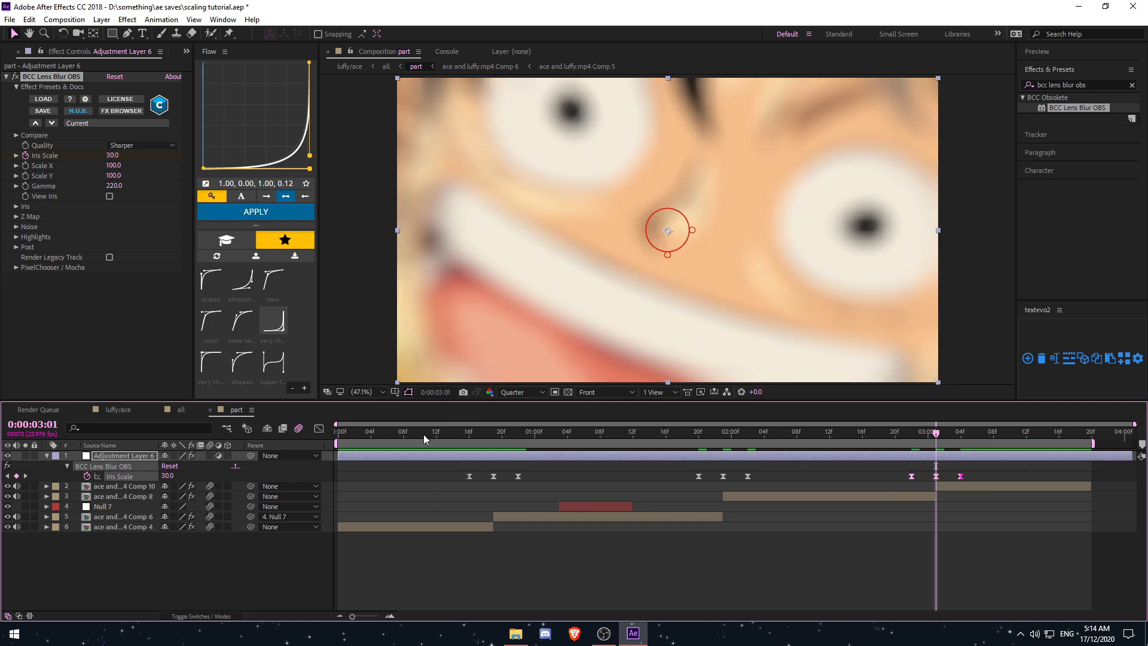
Play the composition from the start to check the blur over all the cuts
key("Home")
key("space")
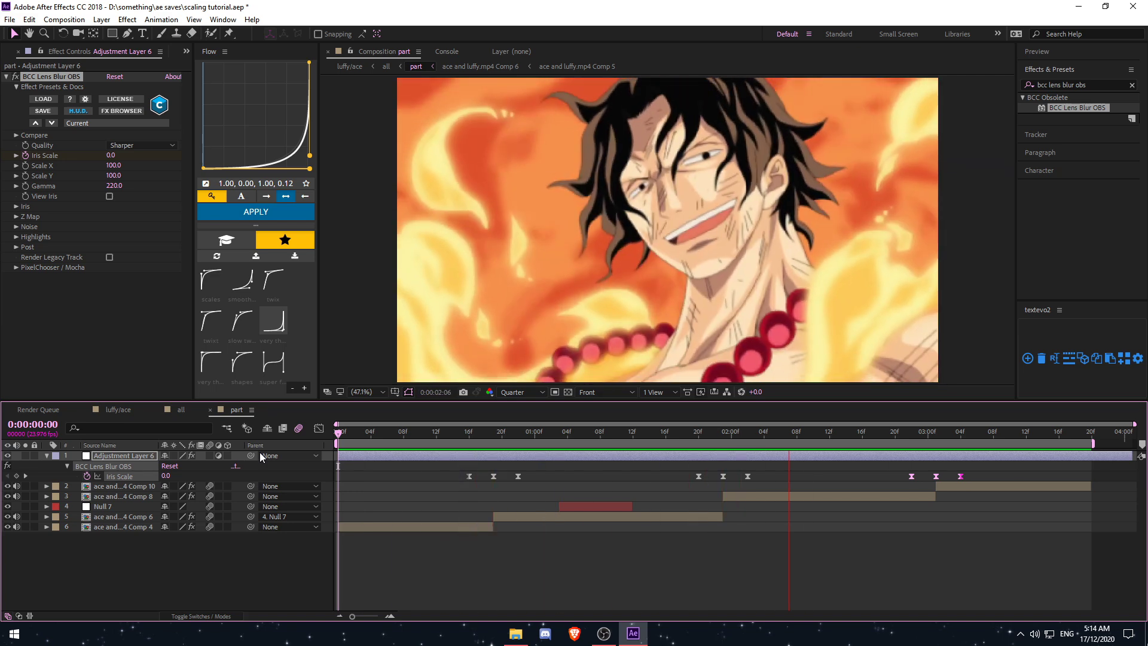
key("space")
Add an Iris Scale keyframe of 0 at the start of the null's zoom and move it to 0:00:01:02
left_click(553, 438)
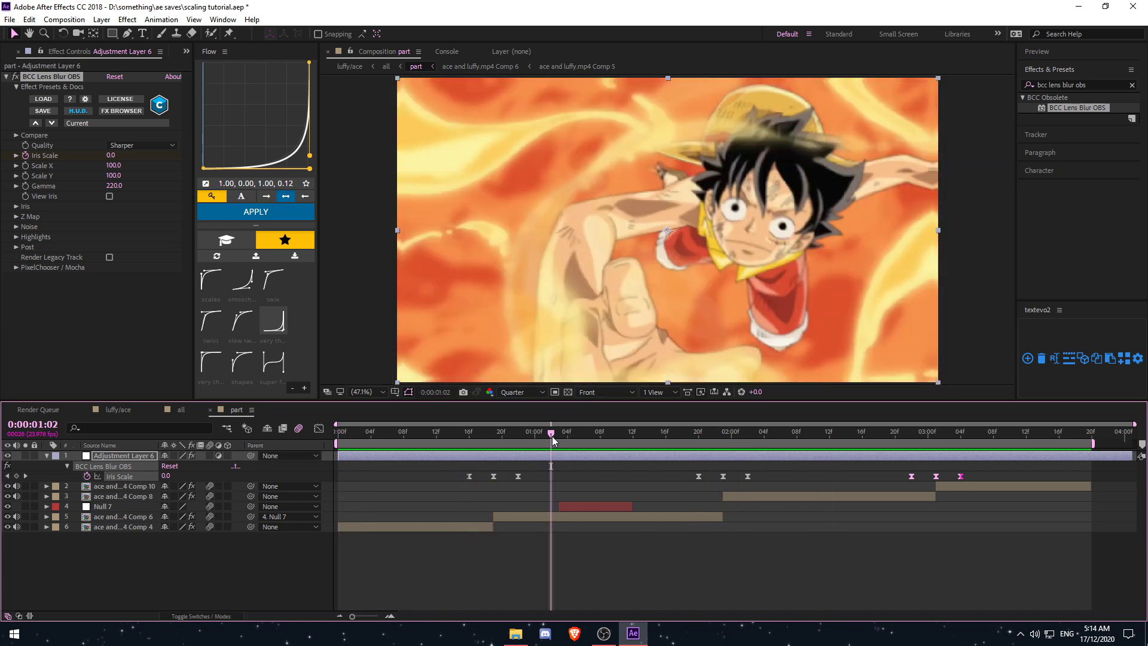
left_click_drag(552, 436, 559, 436)
scroll(573, 464, "up", 4)
left_click(552, 439)
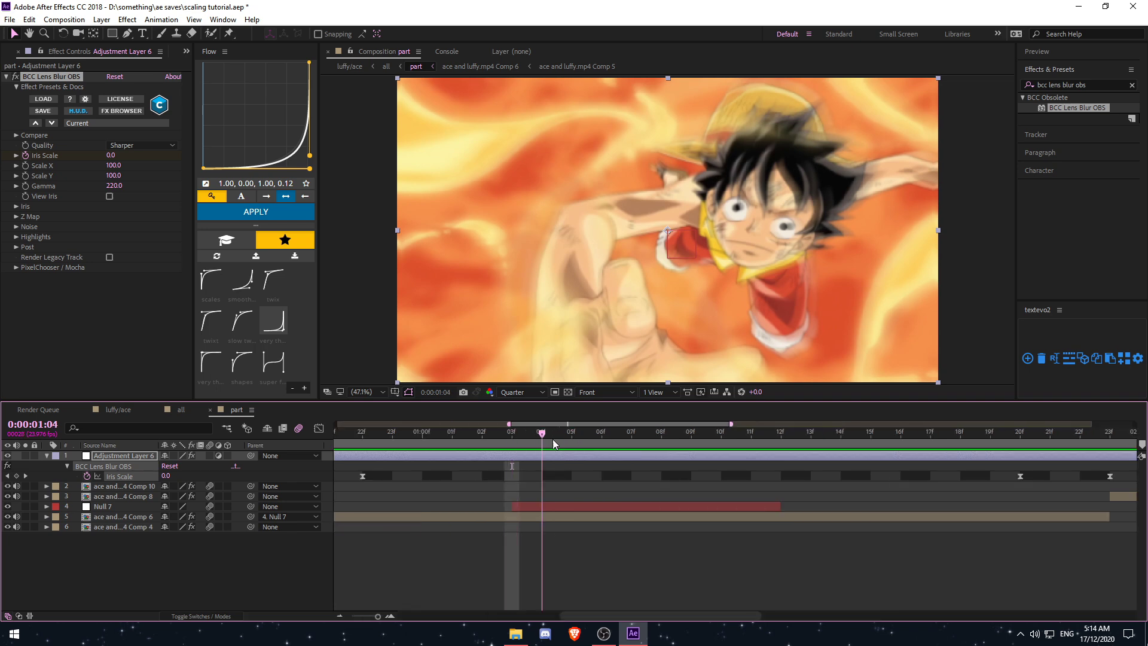
left_click(505, 440)
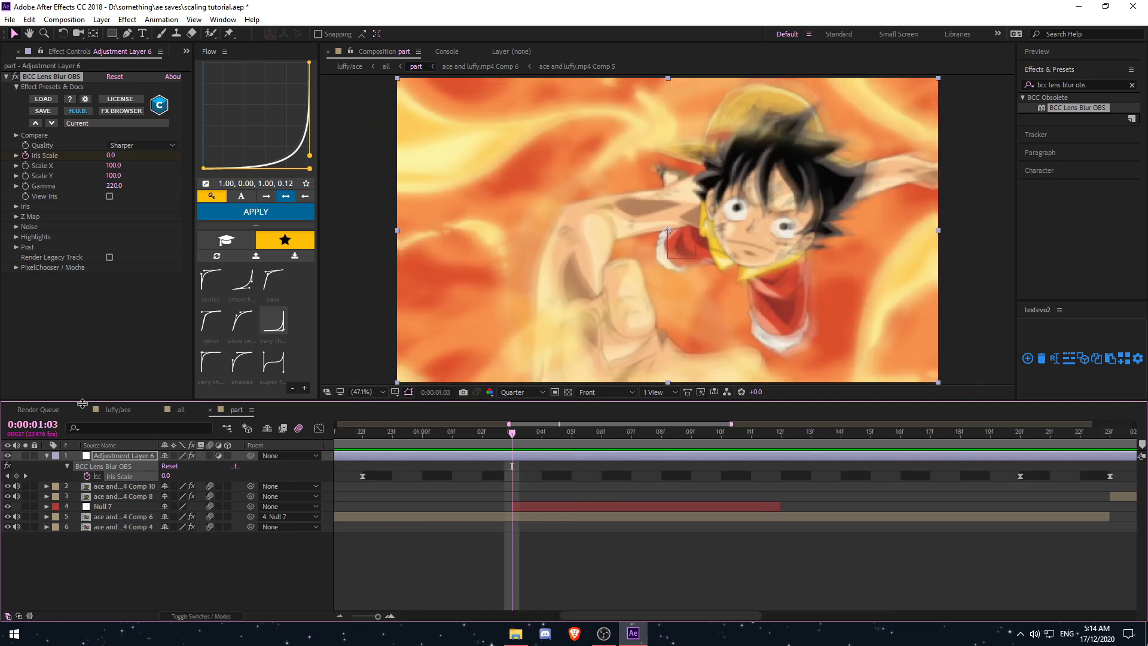
left_click(16, 476)
left_click_drag(542, 441, 503, 440)
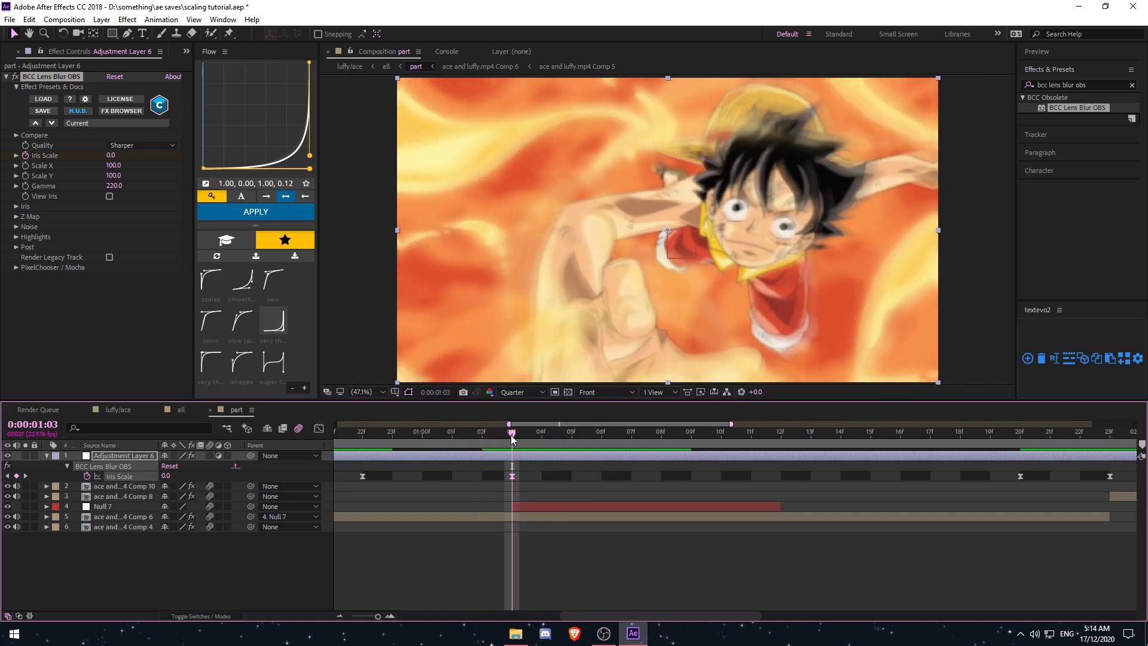
Keyframe Iris Scale at 10 on 0:00:01:04 and move that keyframe to 0:00:01:05
key("Page_Down")
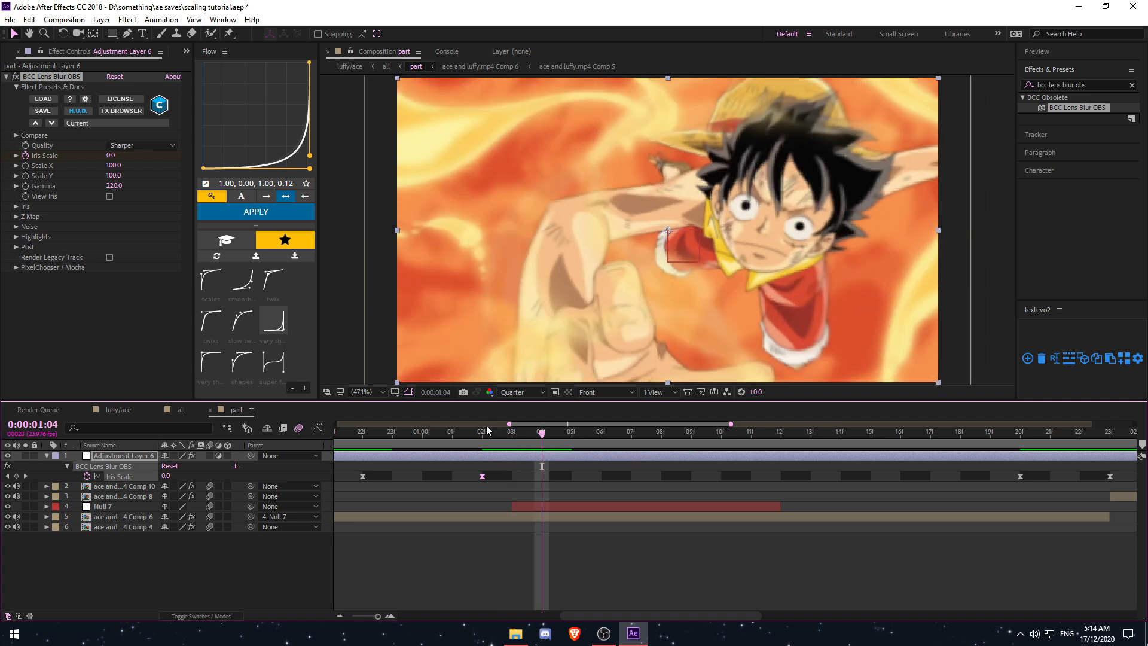
left_click(111, 155)
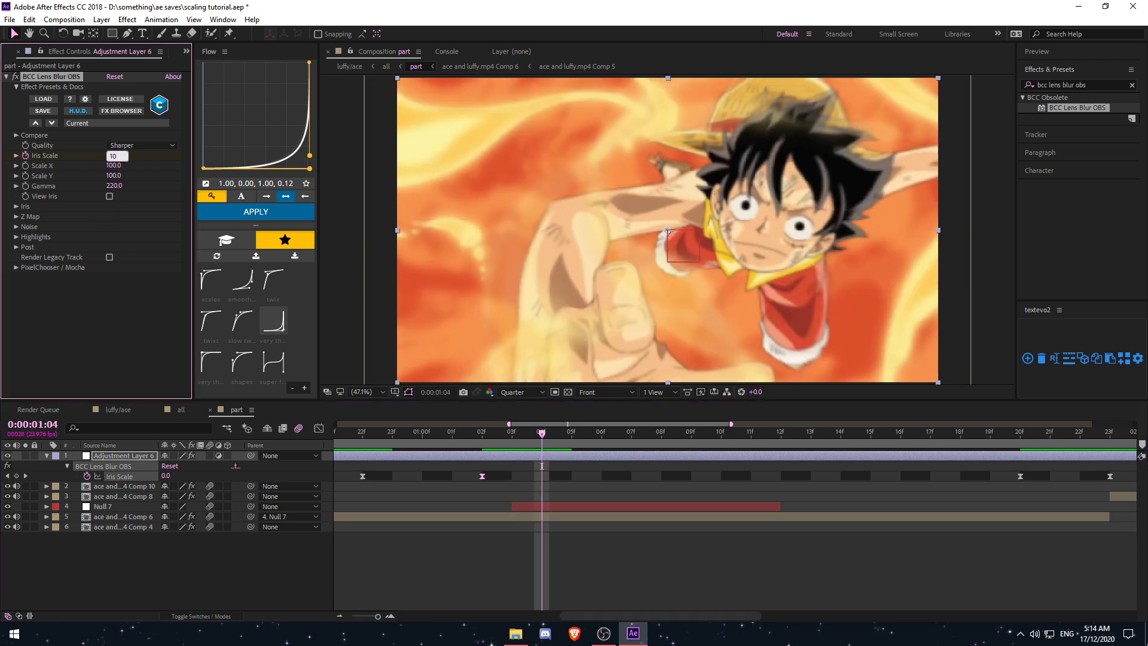
type("10")
key("Return")
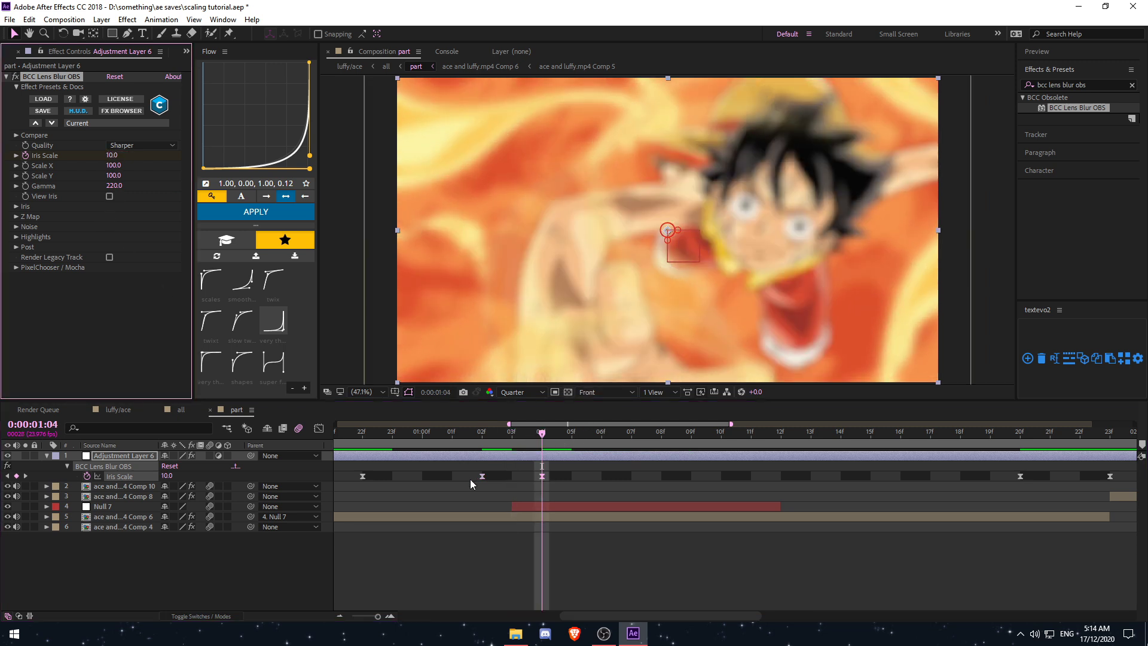
left_click(482, 476)
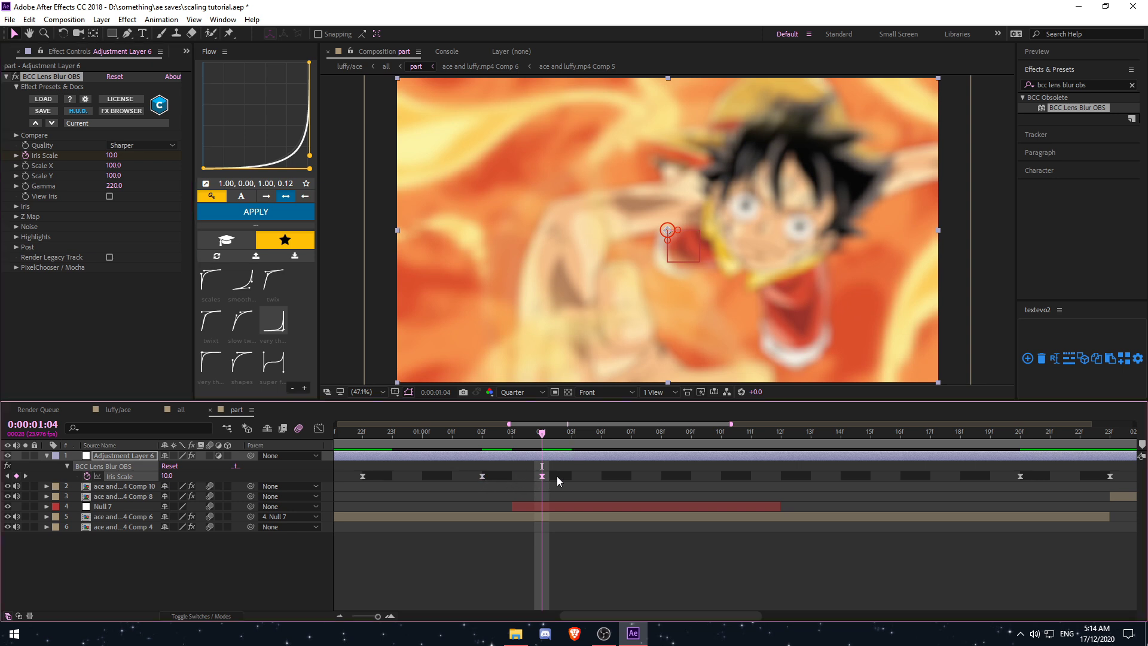
left_click_drag(557, 476, 565, 476)
Keyframe Iris Scale back to 0 at 0:00:01:08
left_click_drag(567, 431, 650, 437)
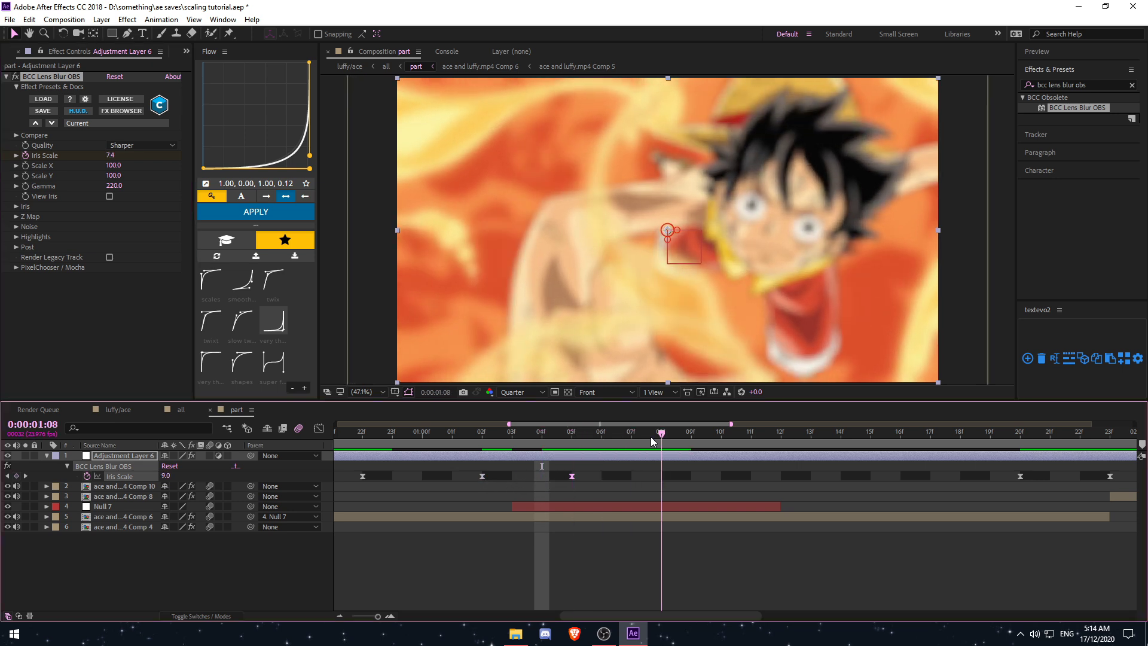
left_click(112, 155)
type("0")
key("Return")
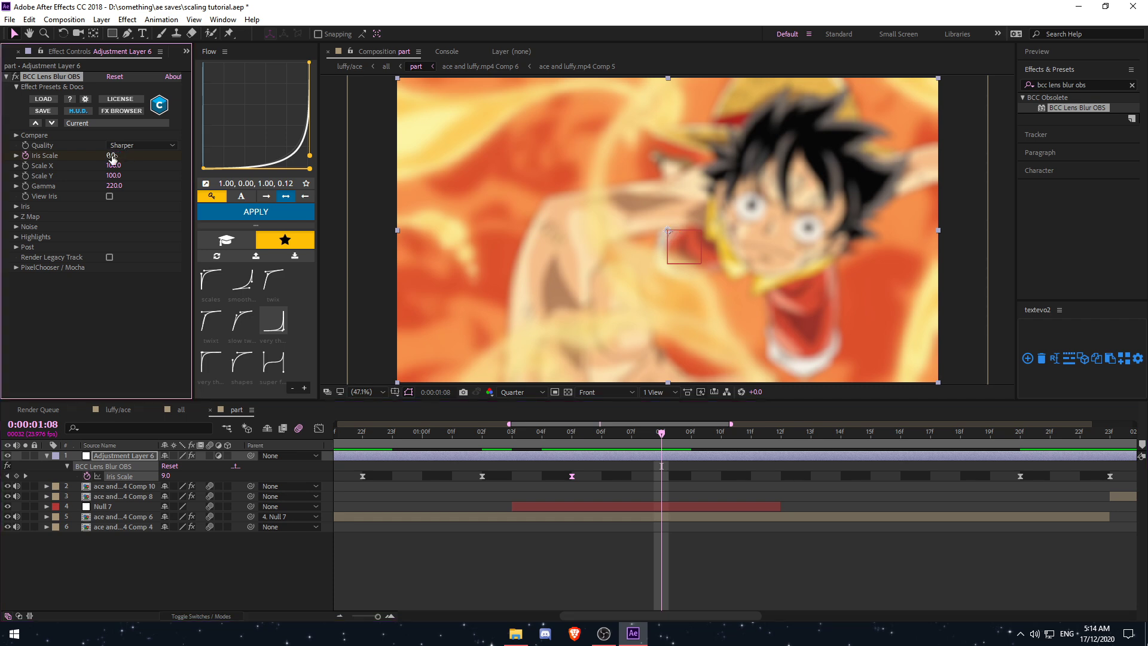
Show the whole timeline and play the composition from the start to check the added mid-clip blur
key("semicolon")
left_click_drag(458, 433, 196, 457)
key("space")
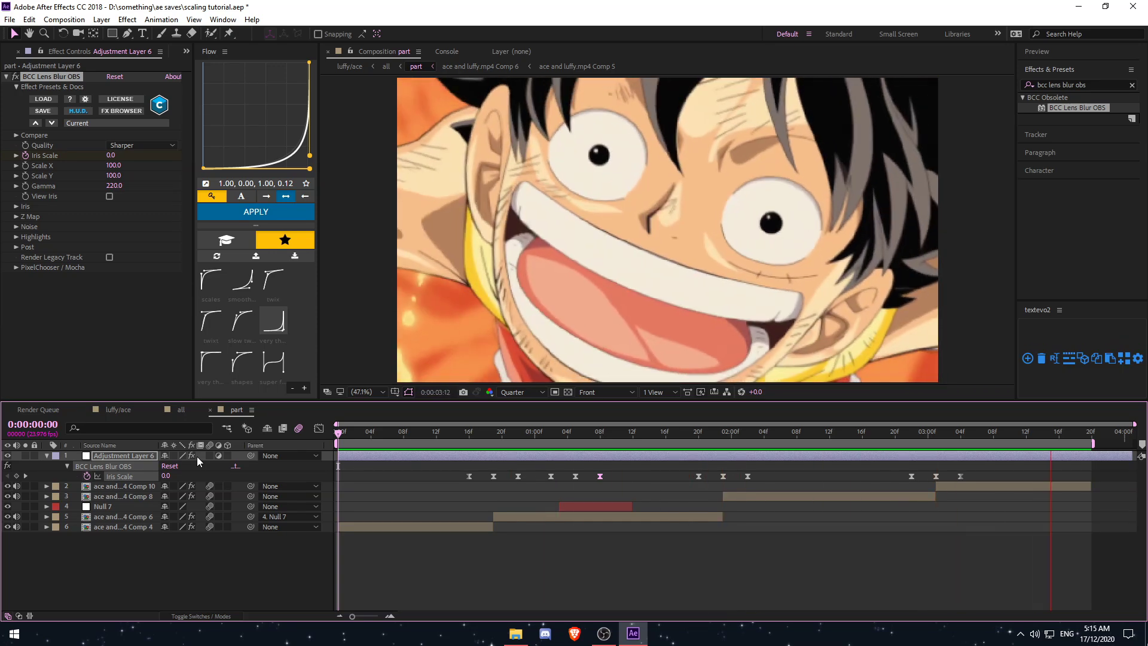
key("space")
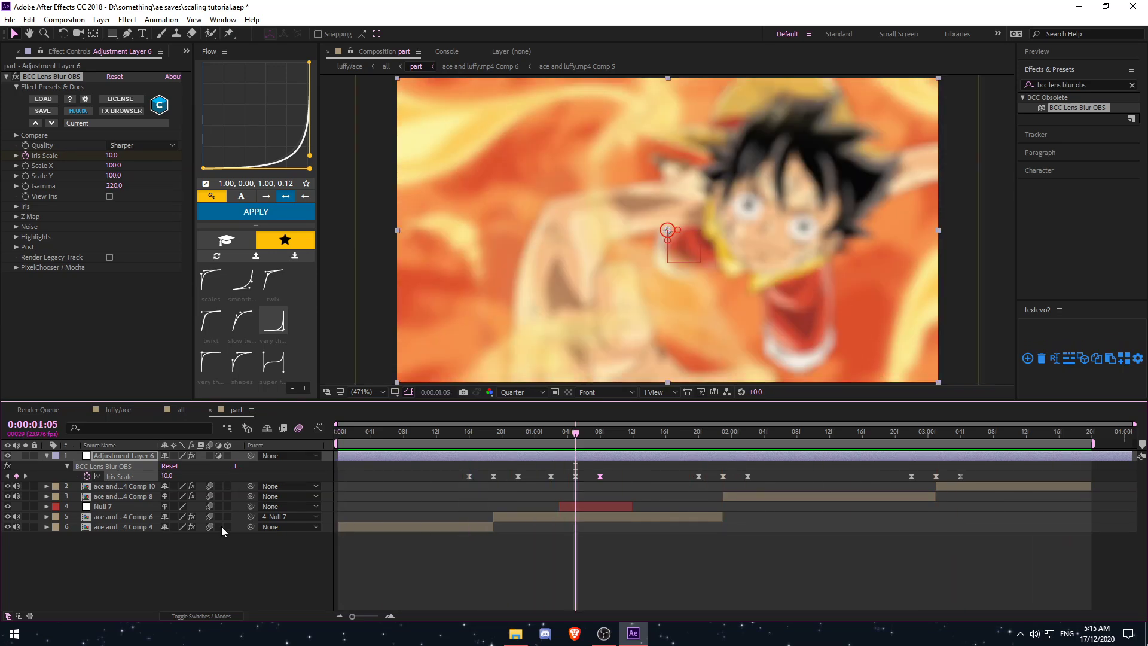
Review the finished transitions by playing the luffy/ace composition and the part composition
left_click(113, 410)
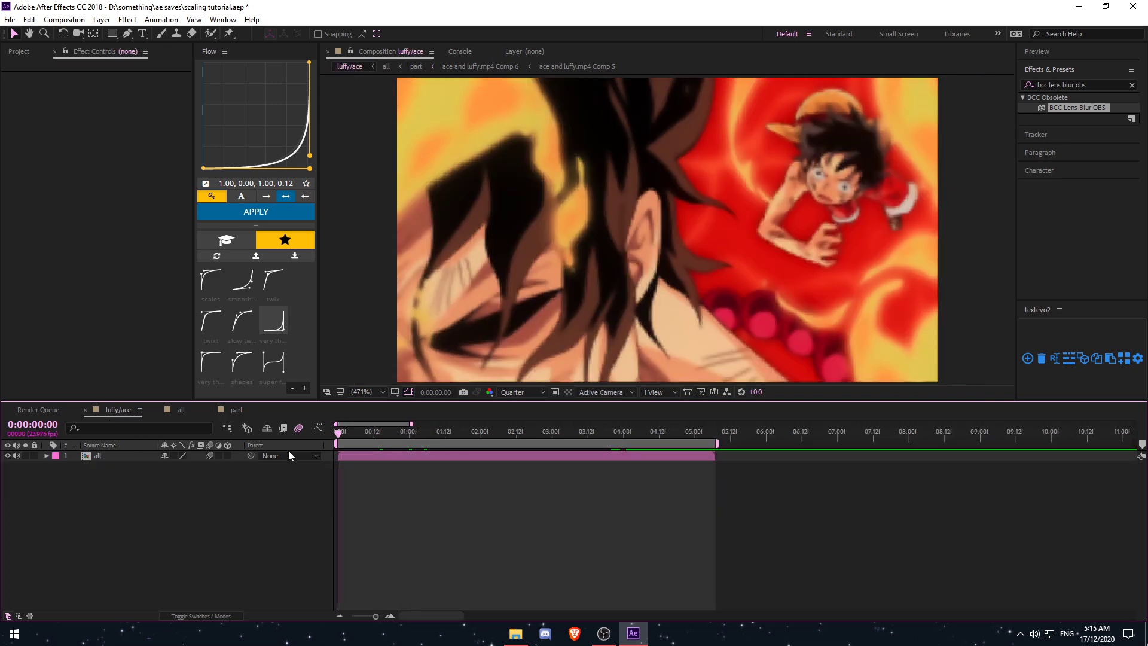
key("space")
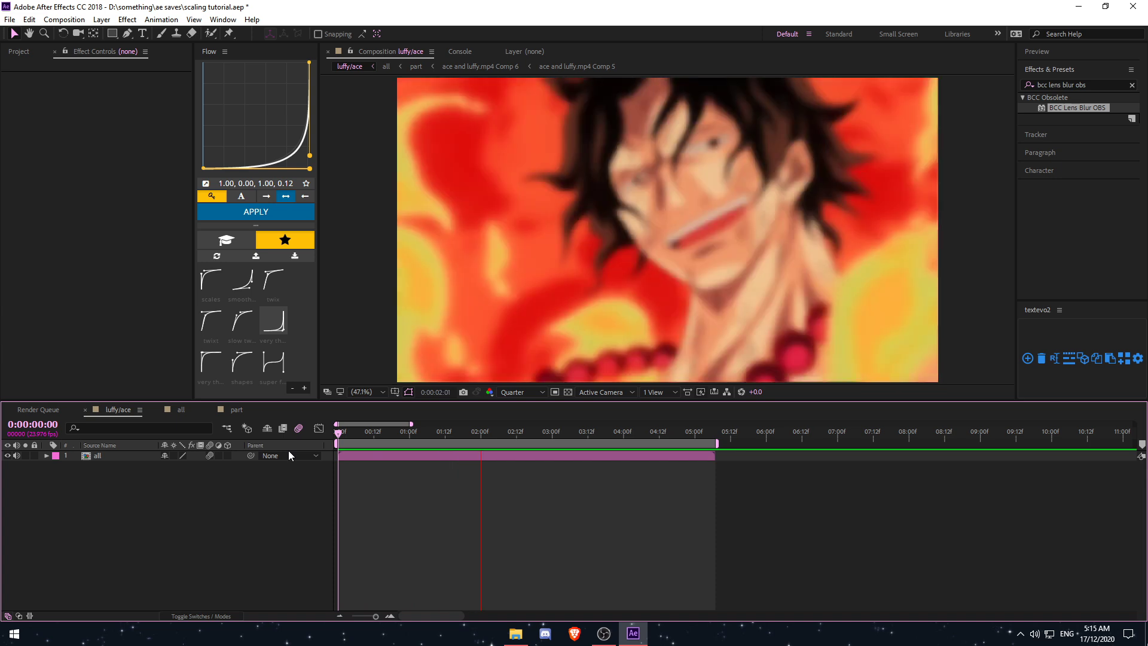
left_click(531, 433)
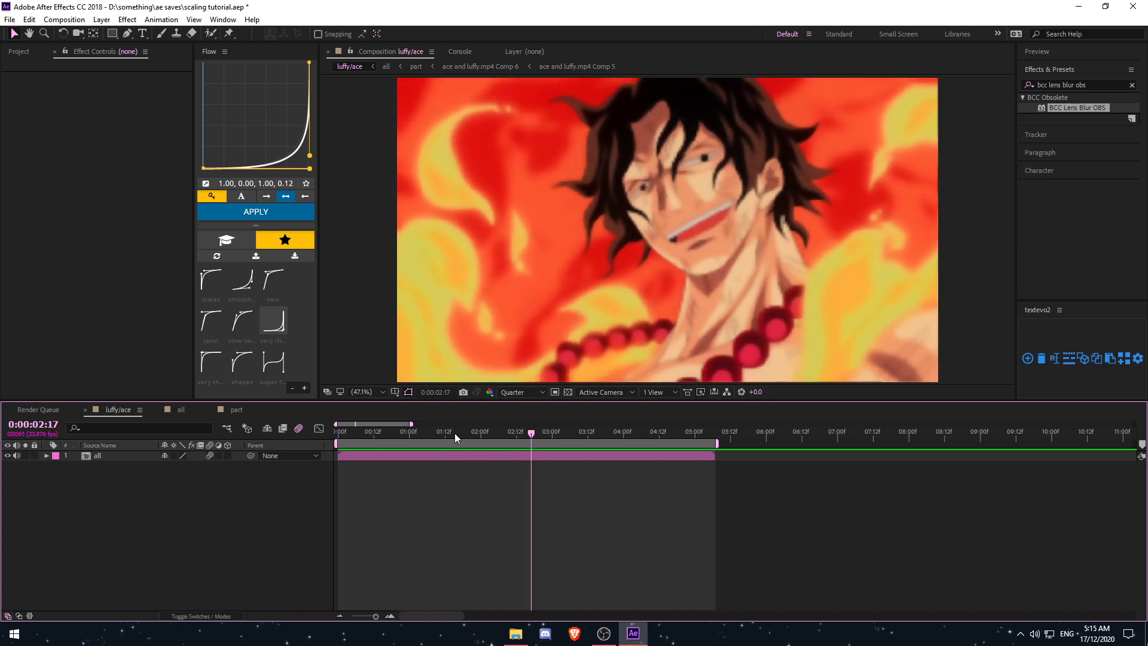
left_click(343, 432)
mouse_move(336, 443)
left_mouse_down()
mouse_move(395, 443)
mouse_move(336, 443)
left_mouse_up()
left_click(525, 393)
left_click(344, 433)
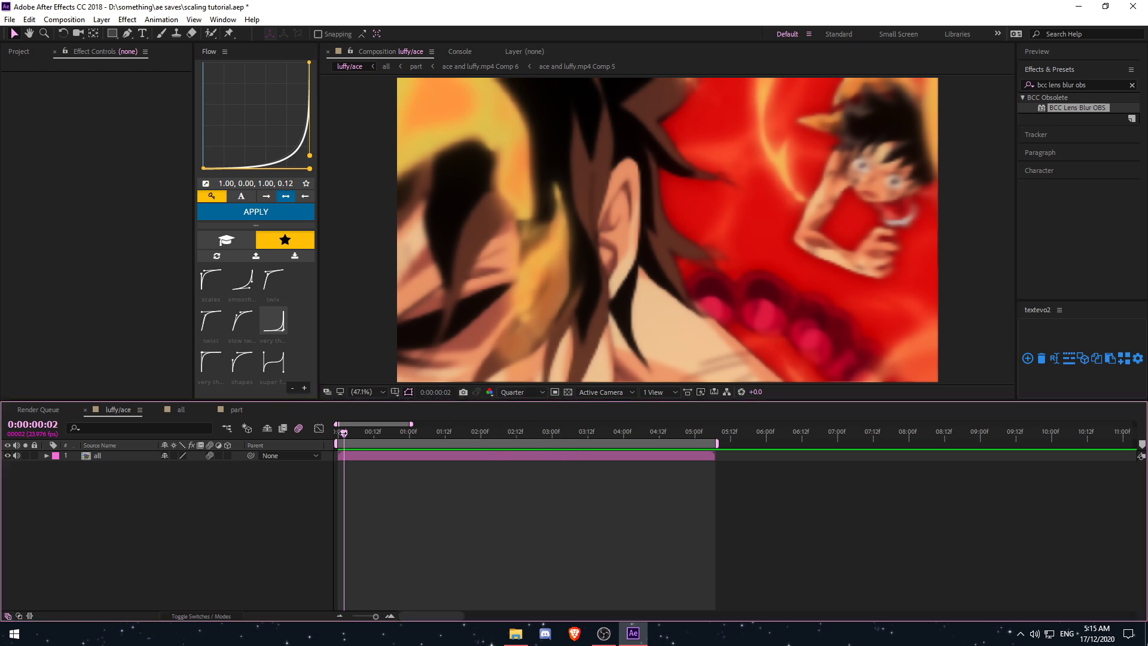
key("space")
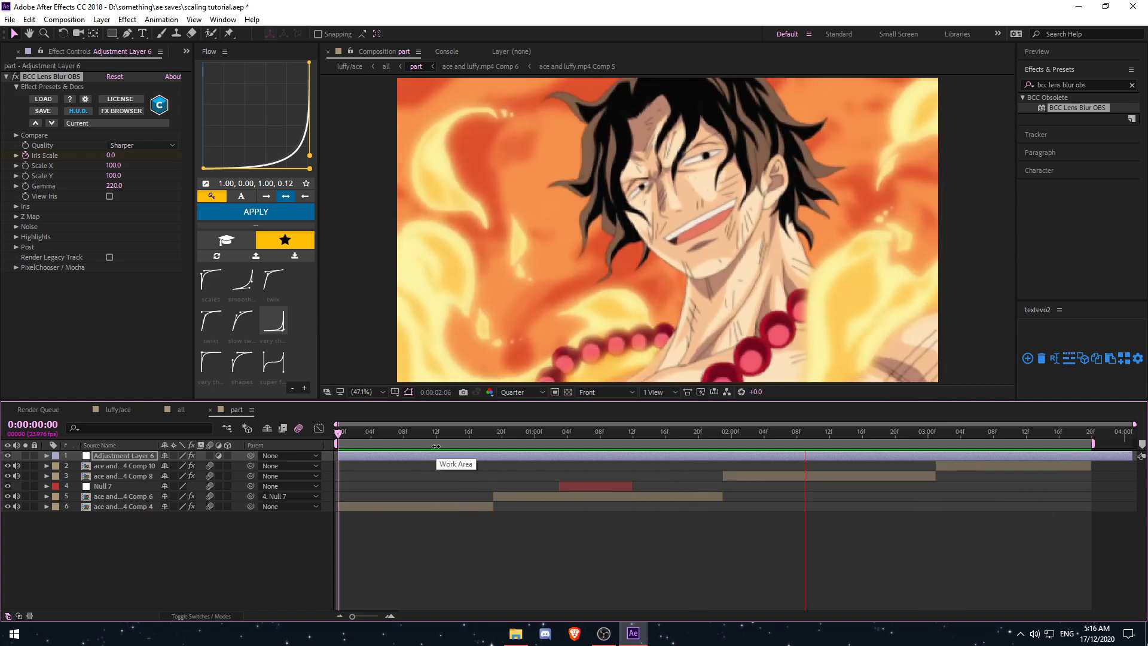
key("space")
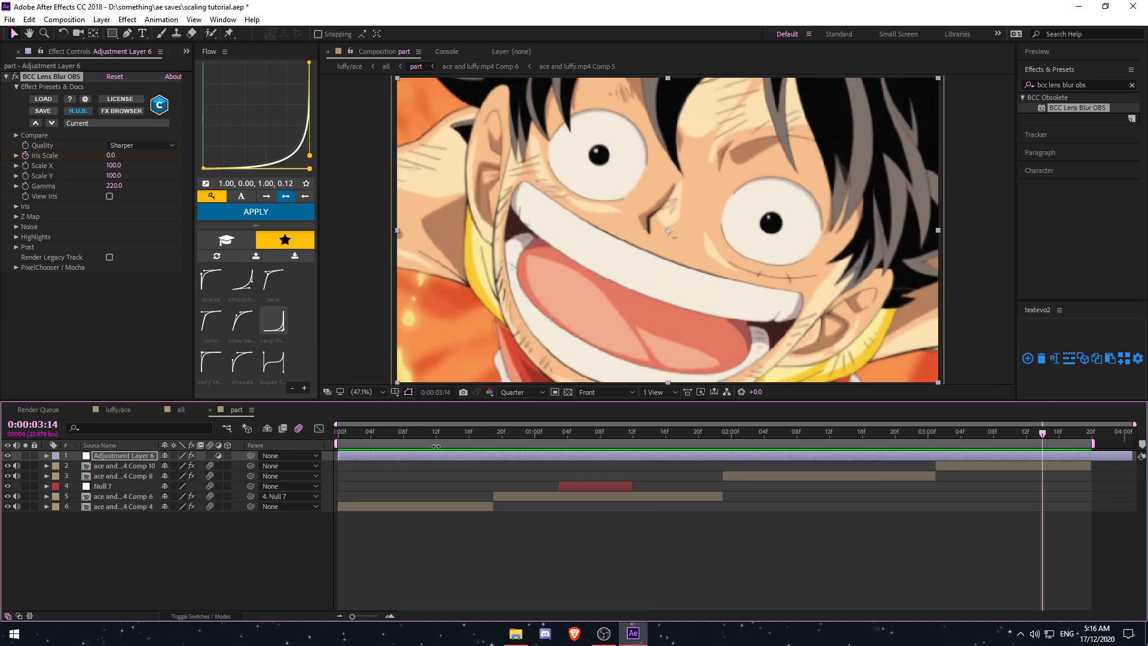